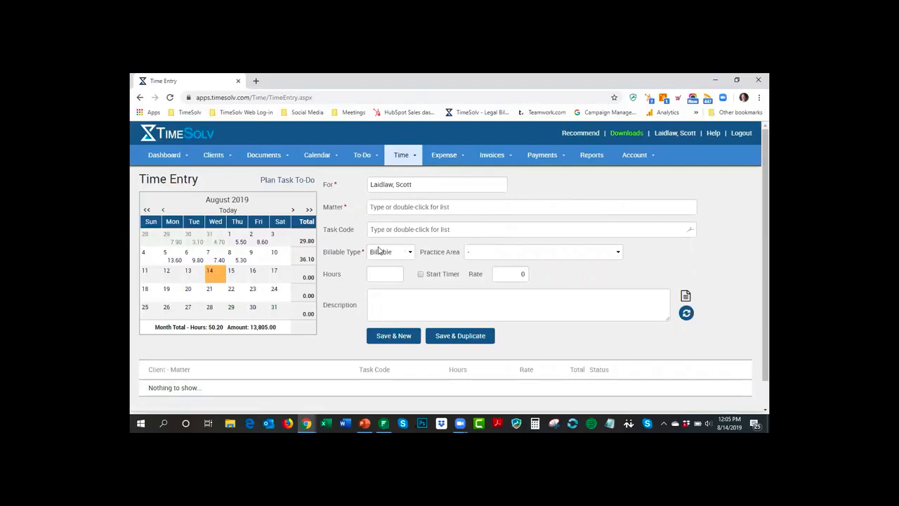
Step: Review the available billable type options on the time entry form without changing the selection
left_click(393, 257)
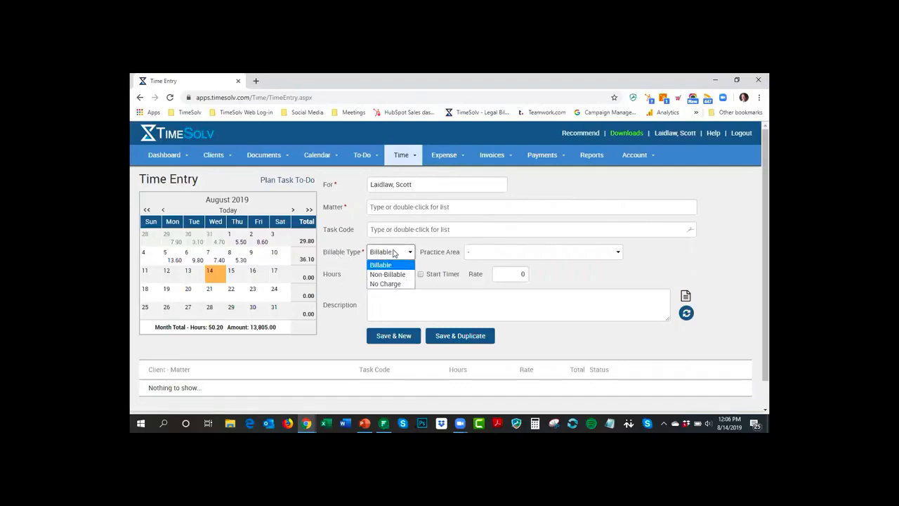
left_click(352, 258)
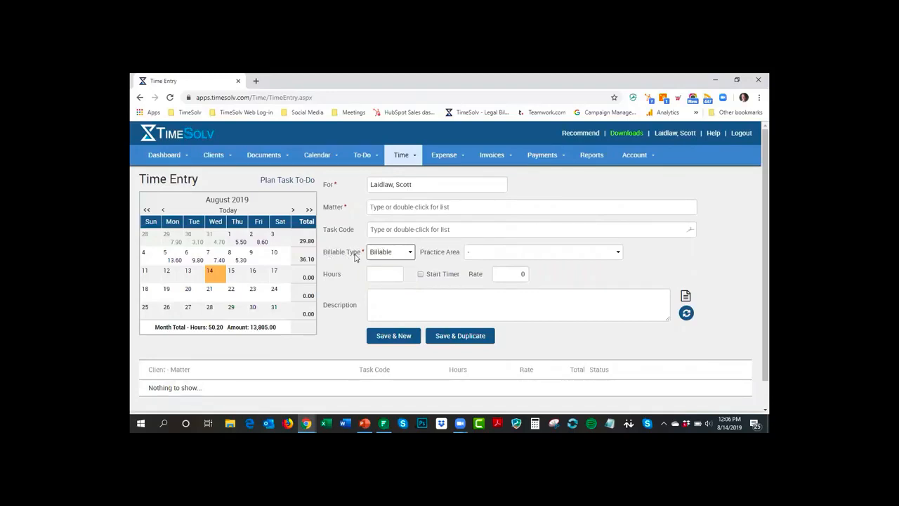
Step: Turn off the time Update Billable Type permission for the logged-in professional, save it, and return to time entry
left_click(636, 158)
left_click(633, 176)
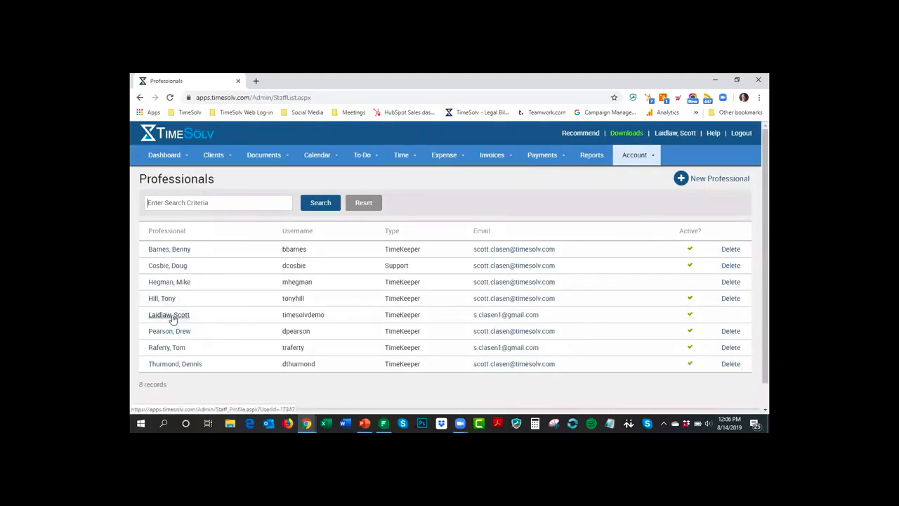
left_click(172, 314)
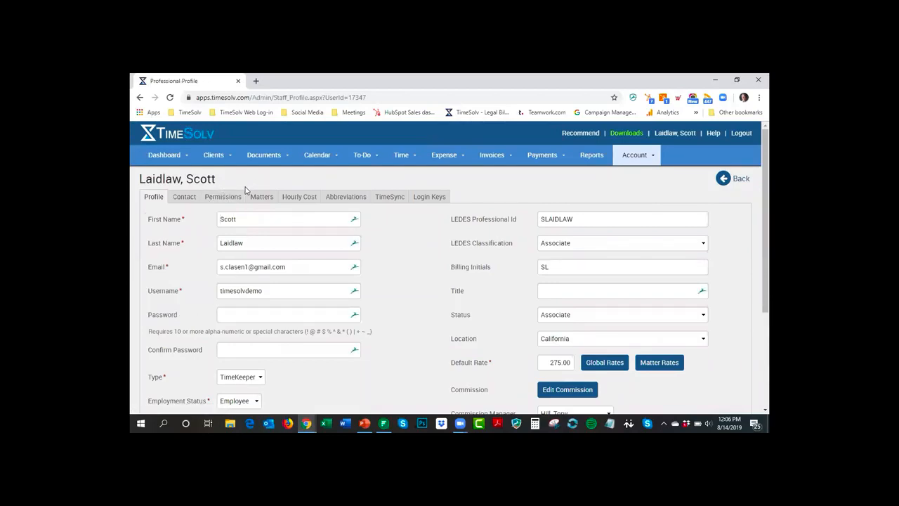
left_click(221, 199)
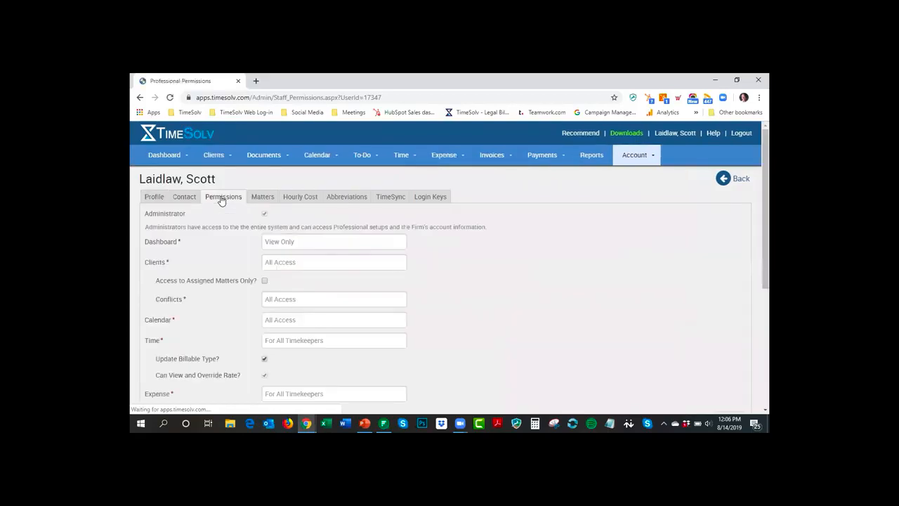
scroll(452, 251, "down", 1)
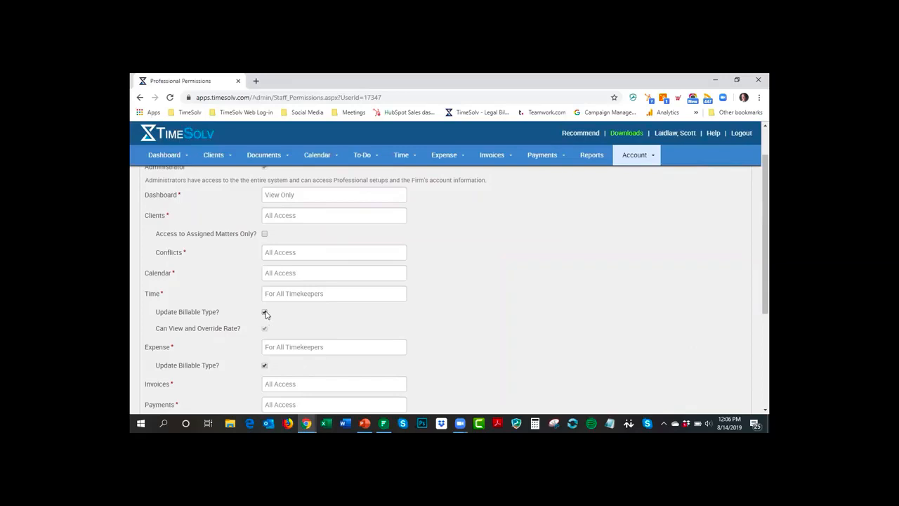
scroll(419, 301, "down", 5)
left_click(291, 317)
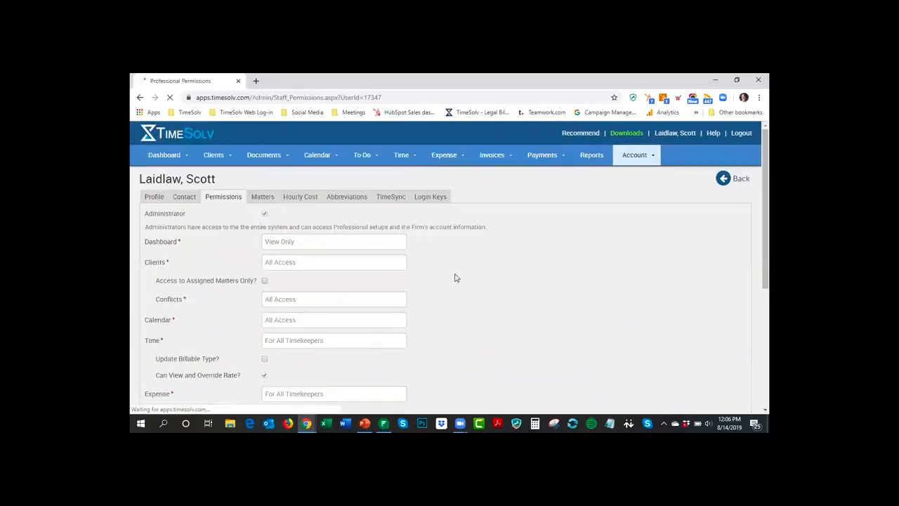
left_click(405, 155)
left_click(404, 176)
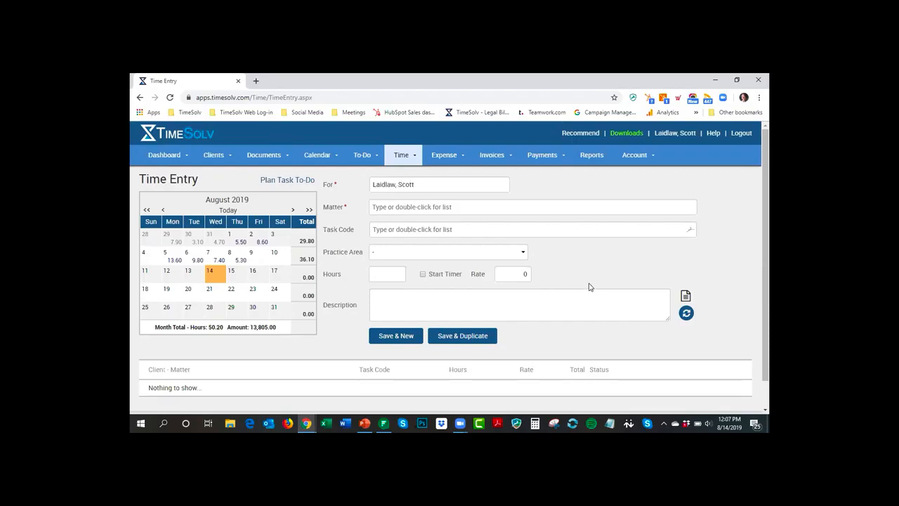
Step: Look through the task code list in the time settings, from B100 down to the L-series codes
left_click(403, 160)
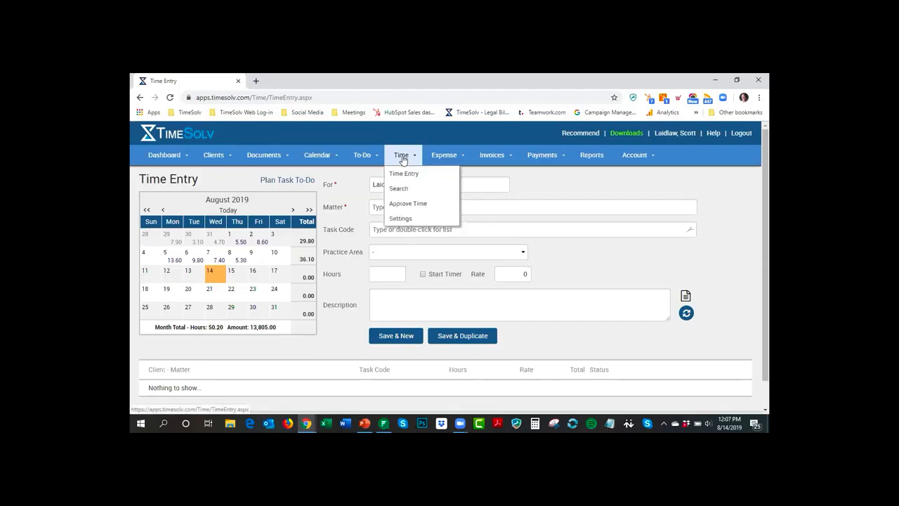
left_click(400, 222)
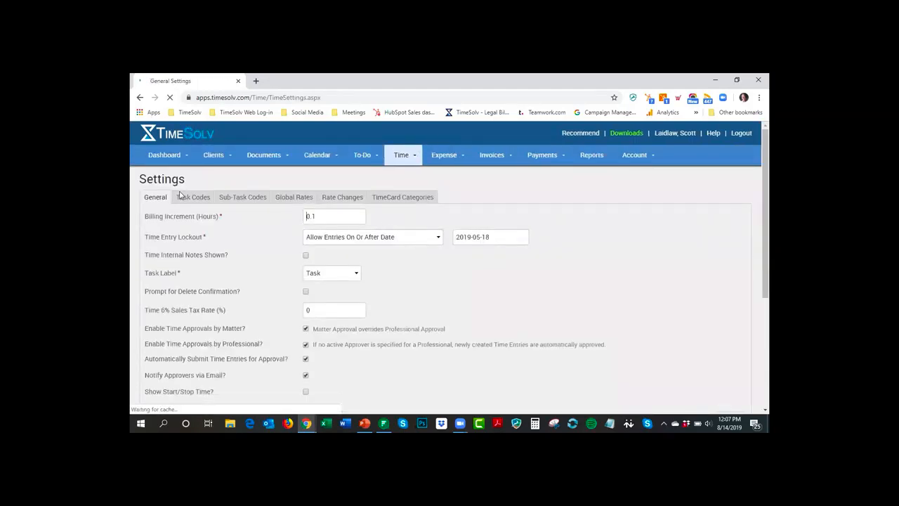
left_click(191, 199)
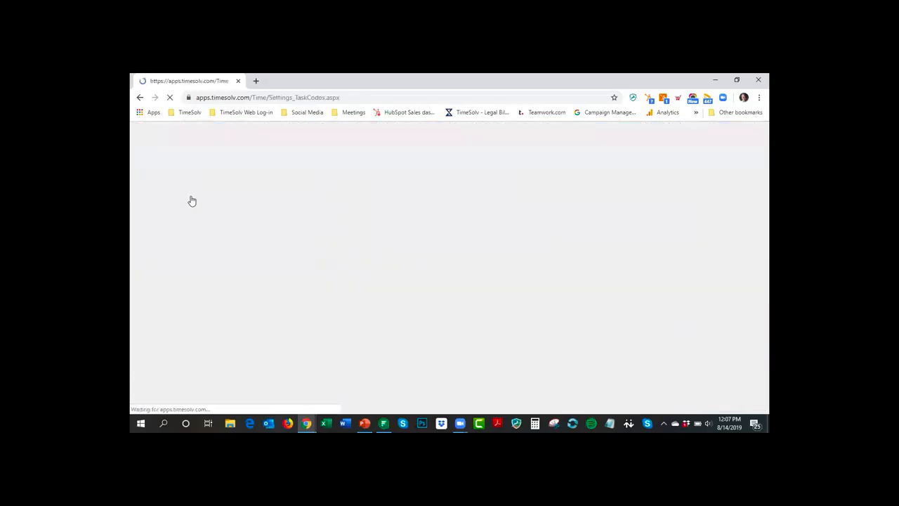
scroll(421, 287, "down", 3)
scroll(366, 288, "down", 2)
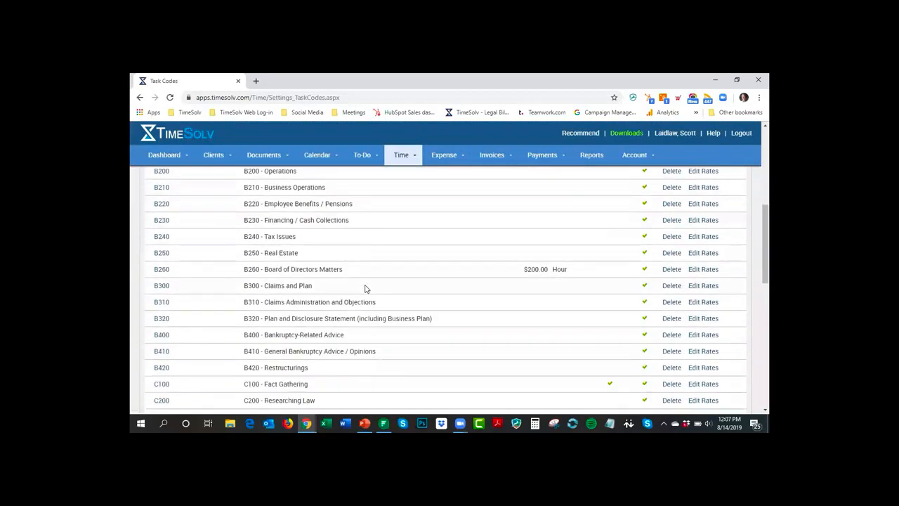
scroll(330, 277, "down", 2)
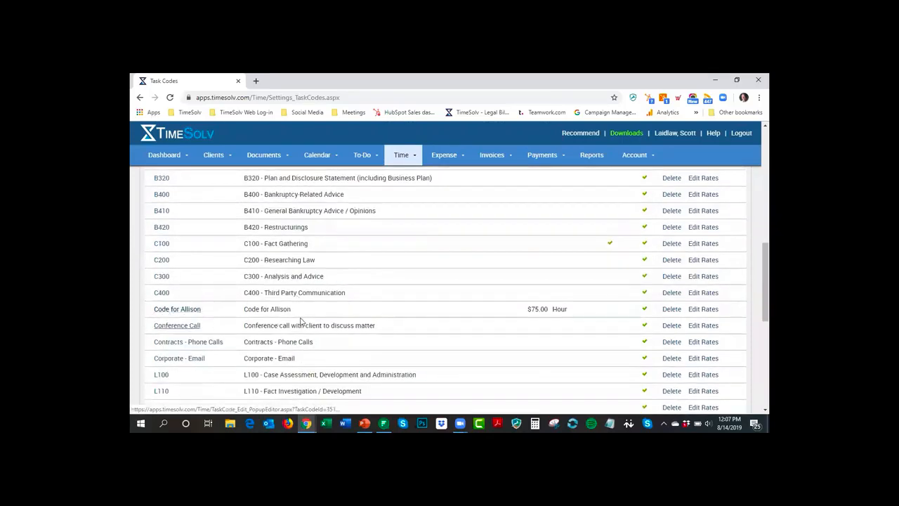
scroll(284, 307, "up", 5)
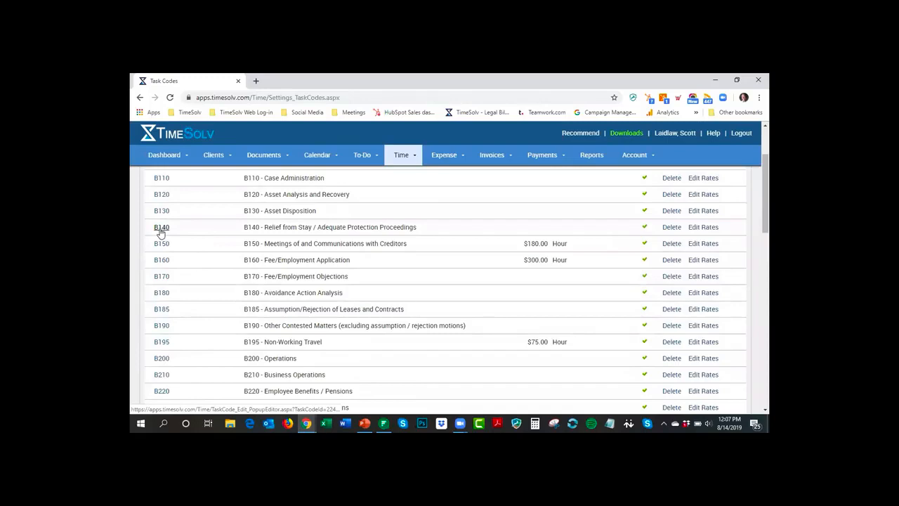
scroll(161, 231, "up", 2)
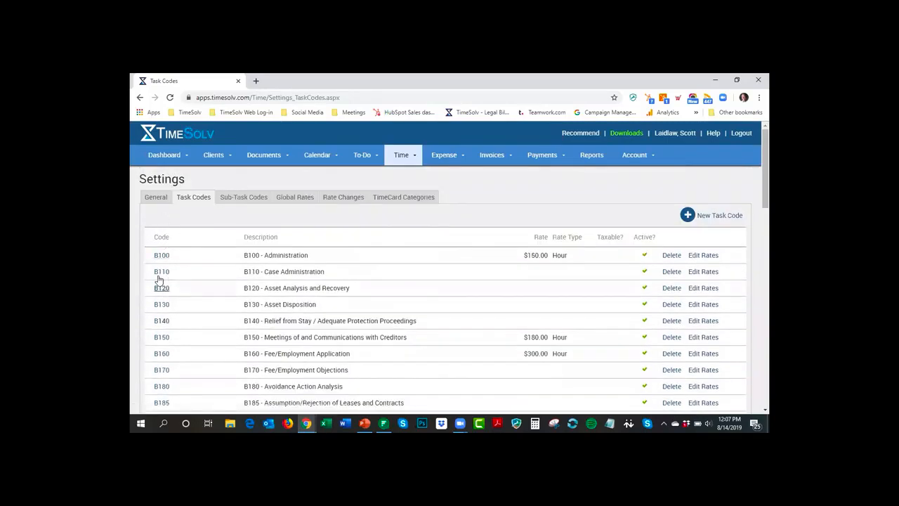
scroll(162, 281, "down", 2)
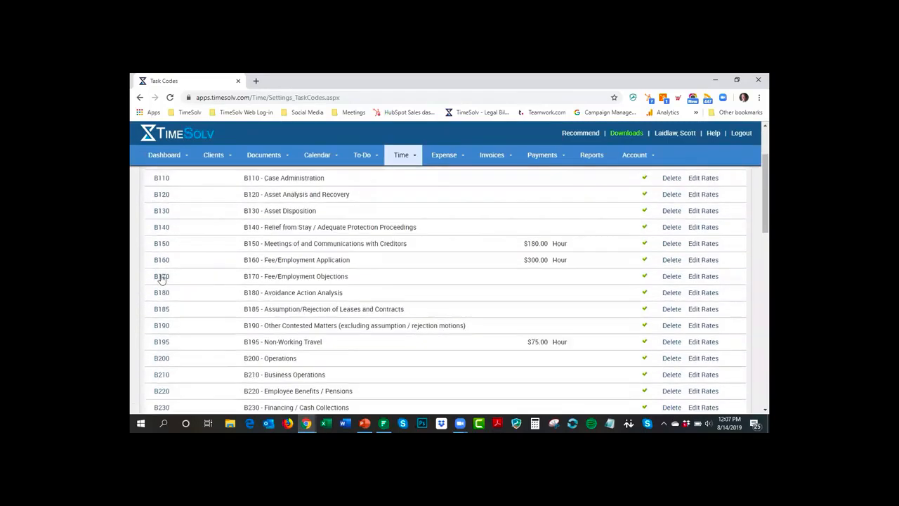
Step: Review the billable type options of task code B190 and leave its settings without saving
left_click(161, 327)
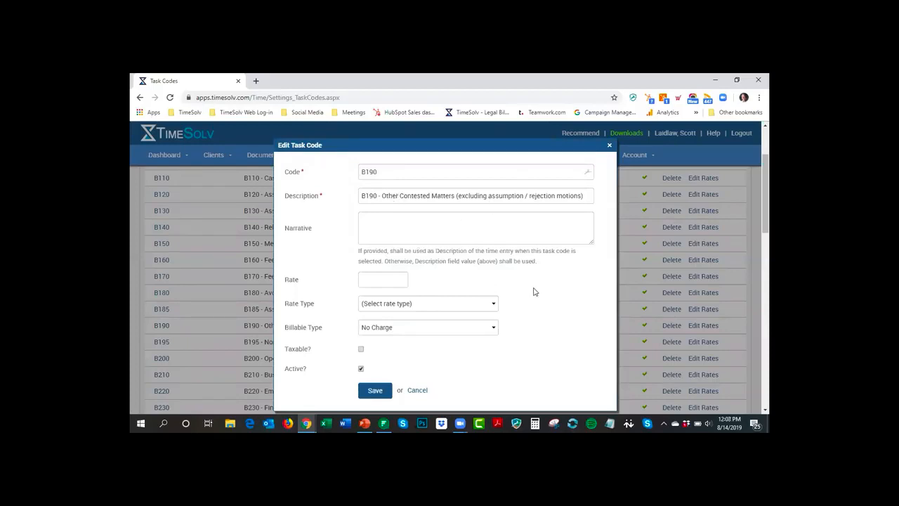
scroll(539, 288, "down", 1)
scroll(538, 288, "down", 1)
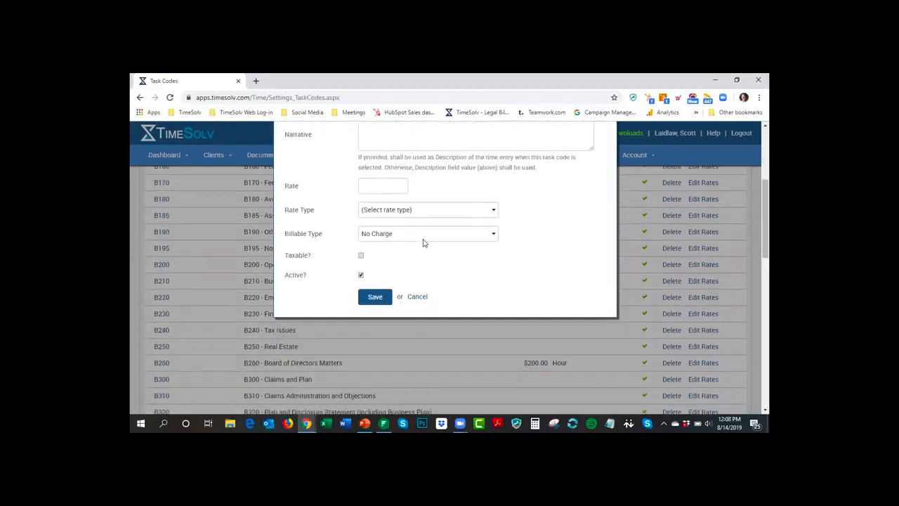
left_click(410, 239)
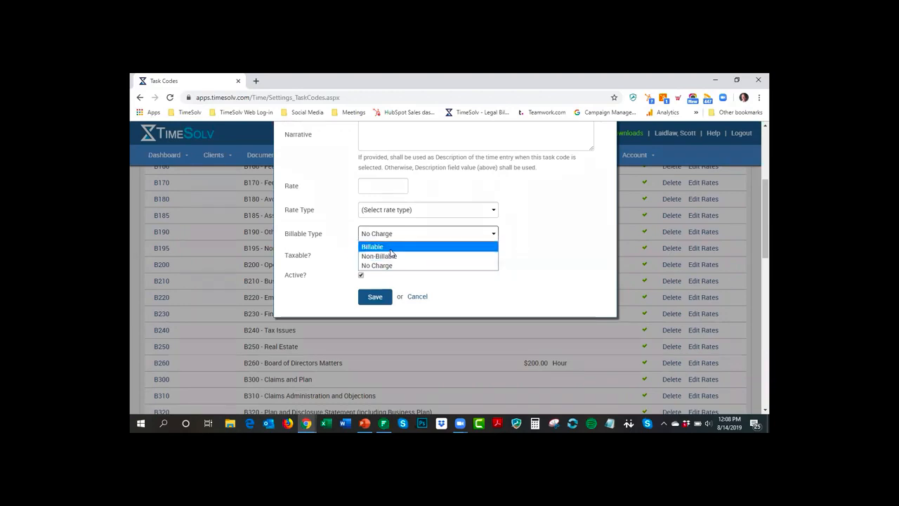
left_click(433, 295)
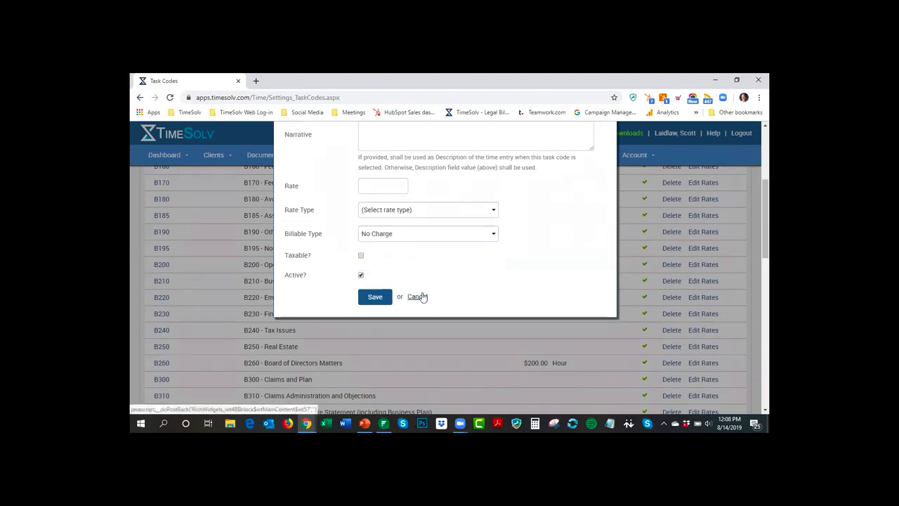
left_click(431, 296)
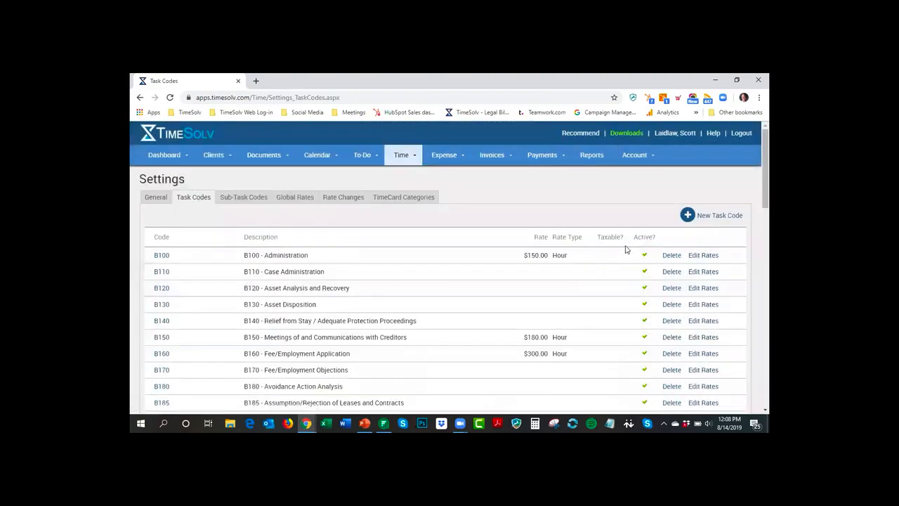
Step: Start a new time entry and assign task code B190 - Other Contested Matters (excluding assumption / rejection motions)
left_click(412, 163)
left_click(414, 180)
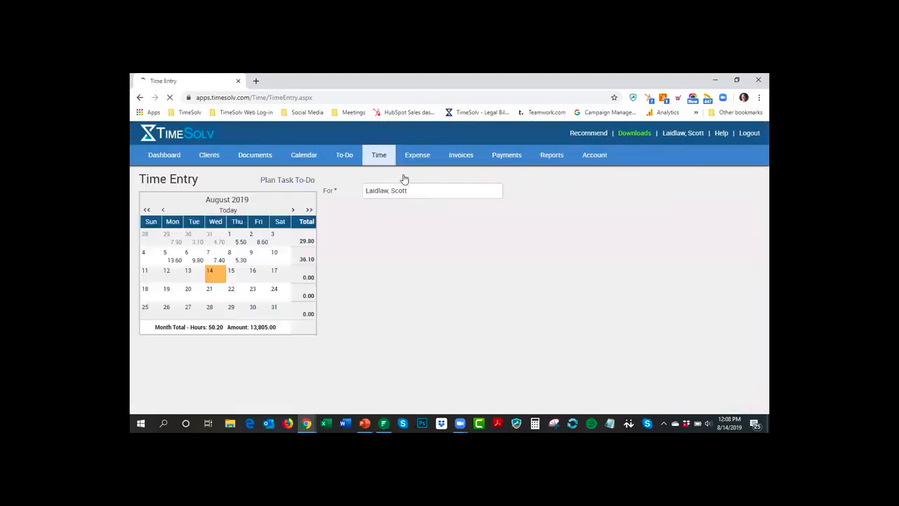
left_click(391, 230)
type("b190")
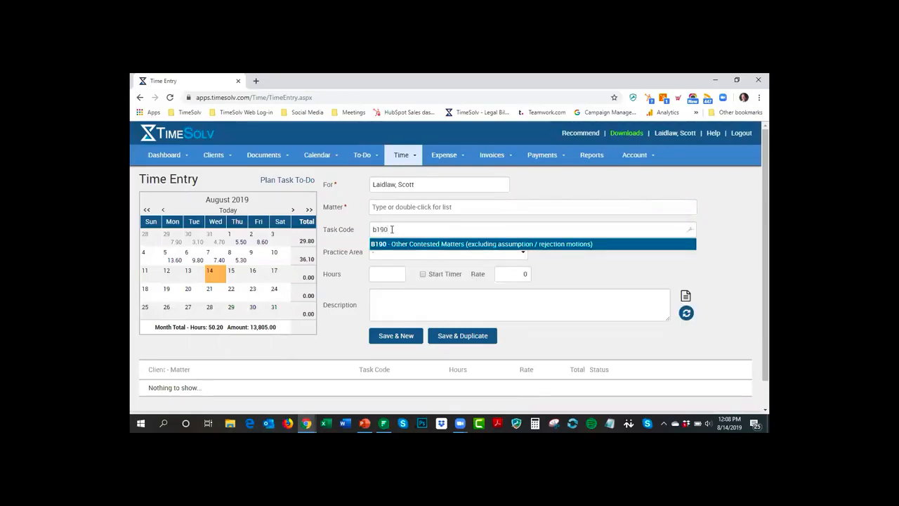
left_click(422, 244)
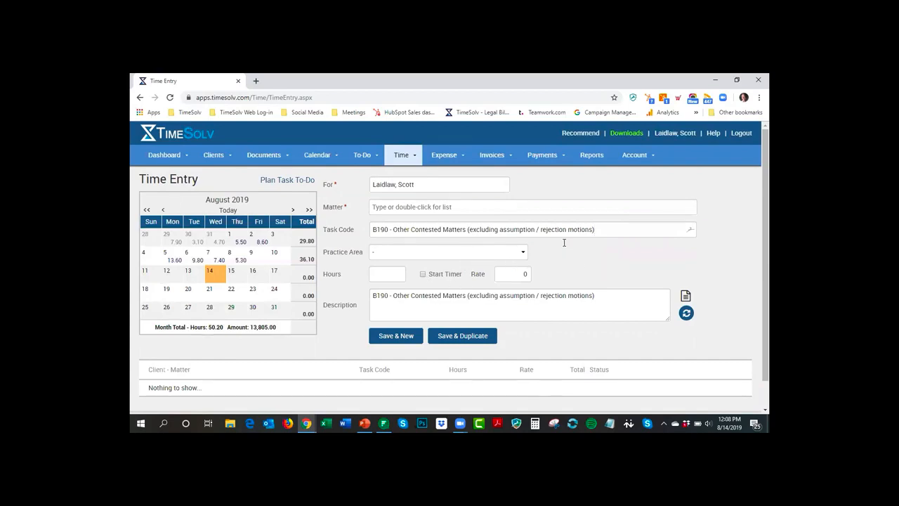
Step: Turn on the time Update Billable Type permission for the logged-in professional and save the permissions
mouse_move(630, 155)
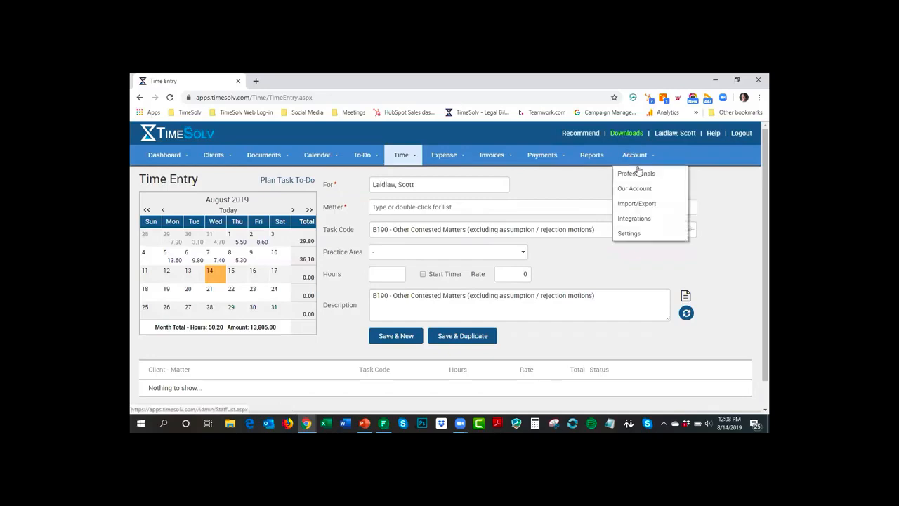
left_click(626, 175)
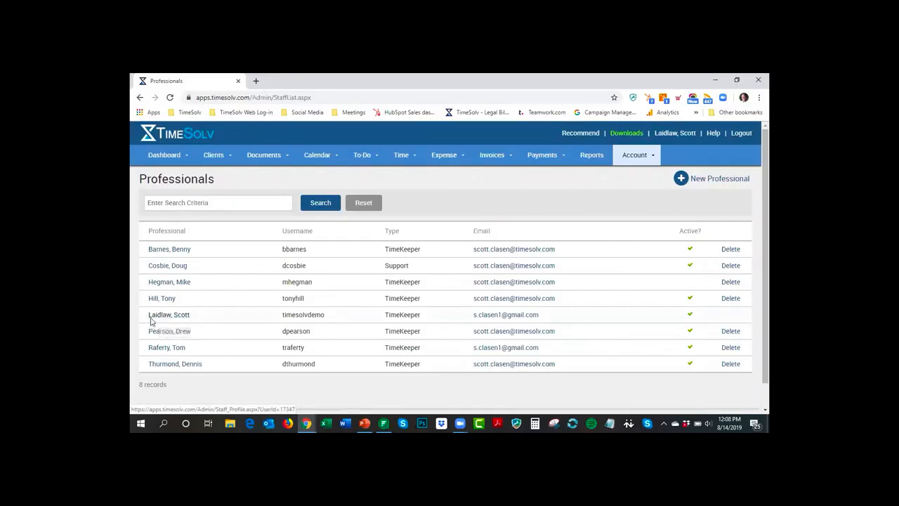
left_click(166, 317)
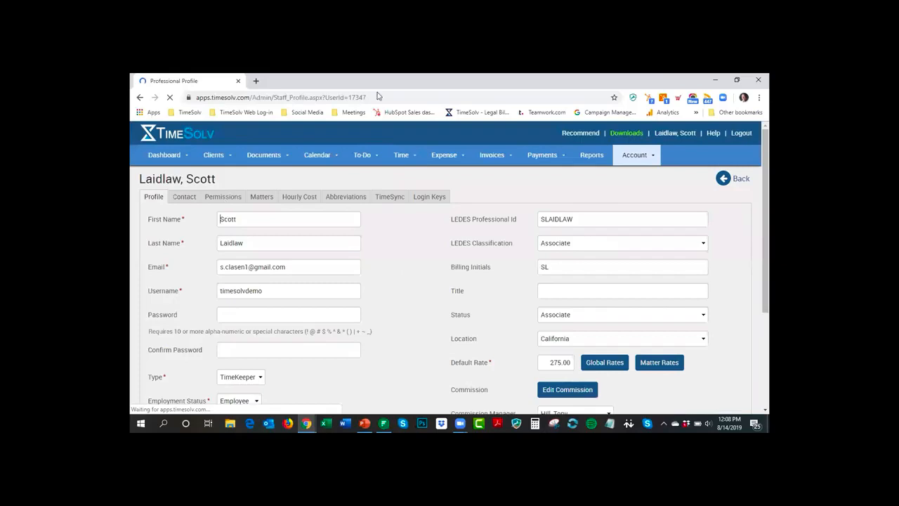
left_click(222, 199)
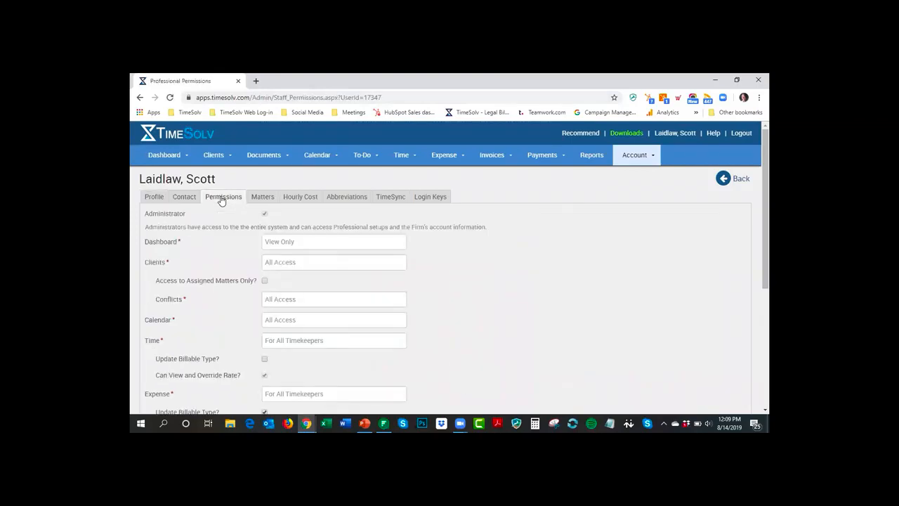
scroll(463, 249, "down", 2)
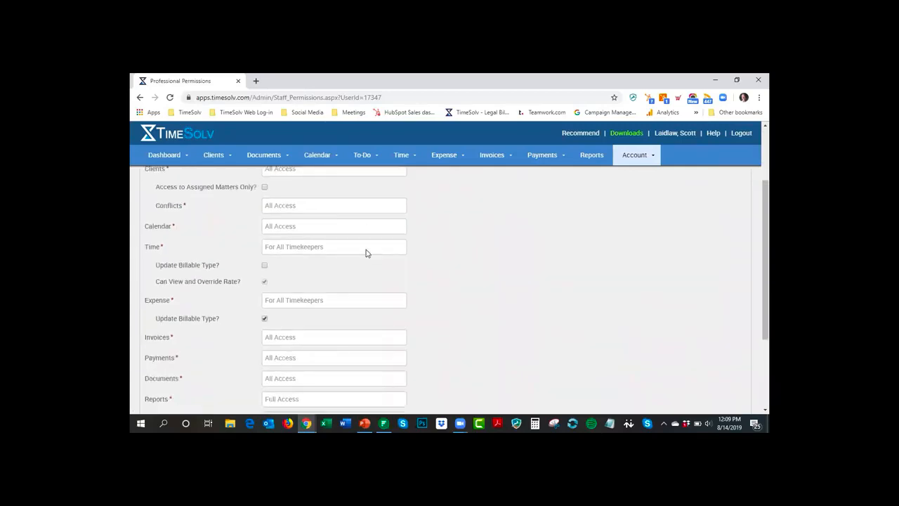
left_click(265, 266)
scroll(515, 267, "down", 3)
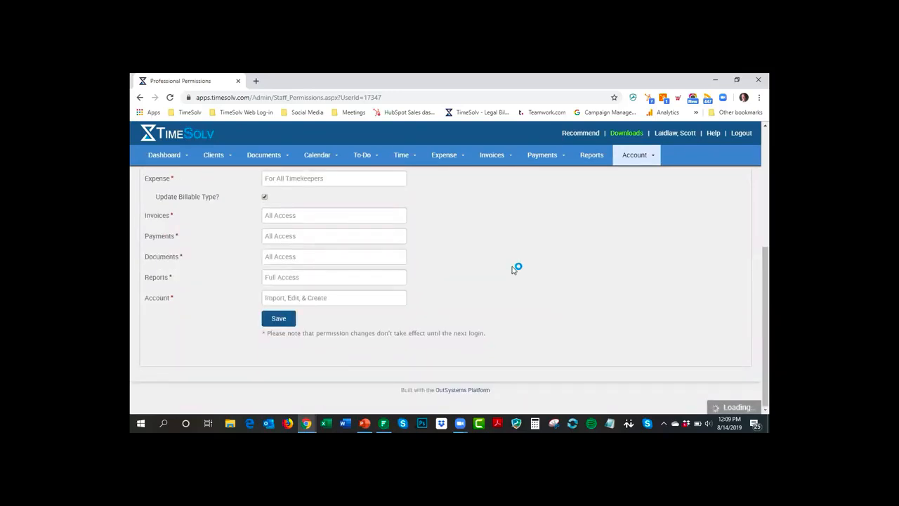
scroll(518, 269, "up", 1)
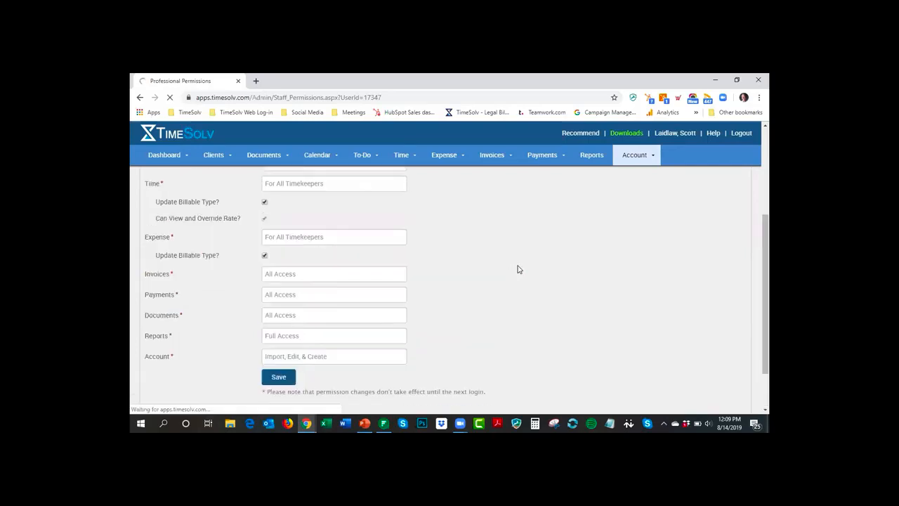
scroll(517, 269, "up", 3)
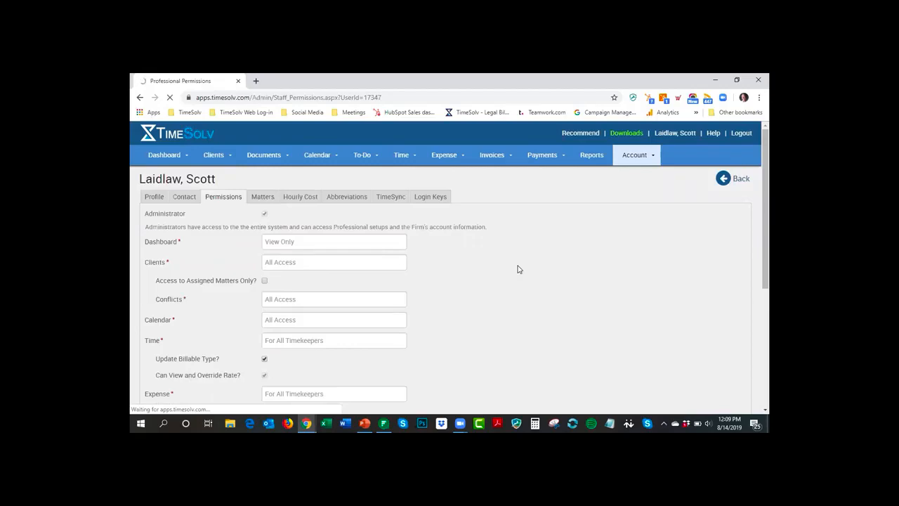
Step: Open a fresh time entry and select task code B190 - Other Contested Matters (excluding assumption / rejection motions)
left_click(400, 175)
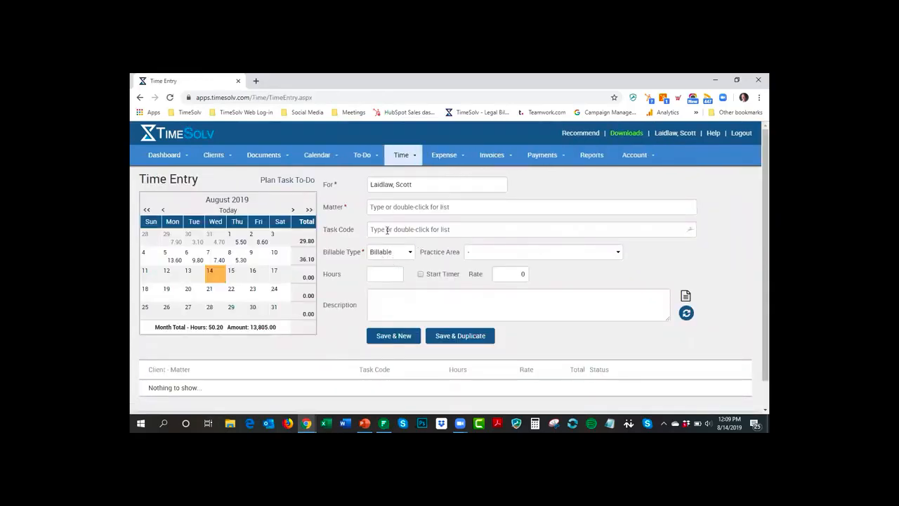
double_click(387, 231)
type("b190")
key("Tab")
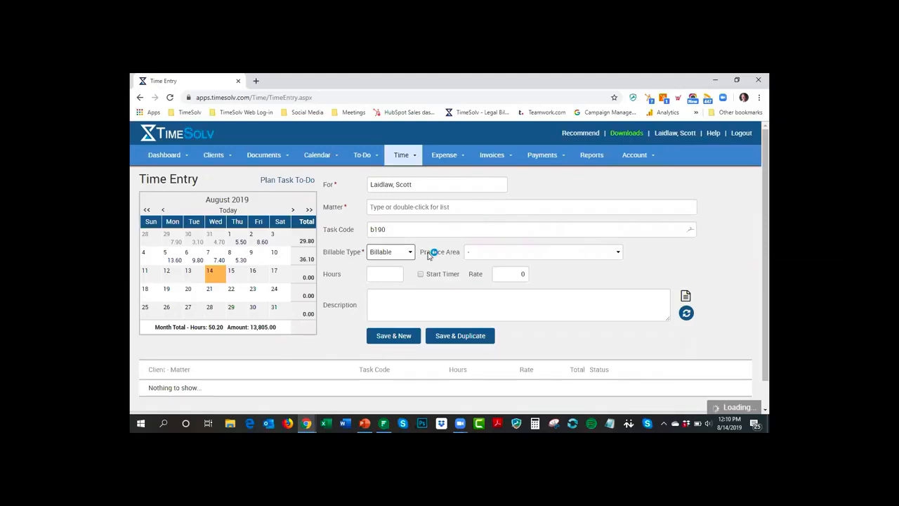
scroll(403, 266, "down", 2)
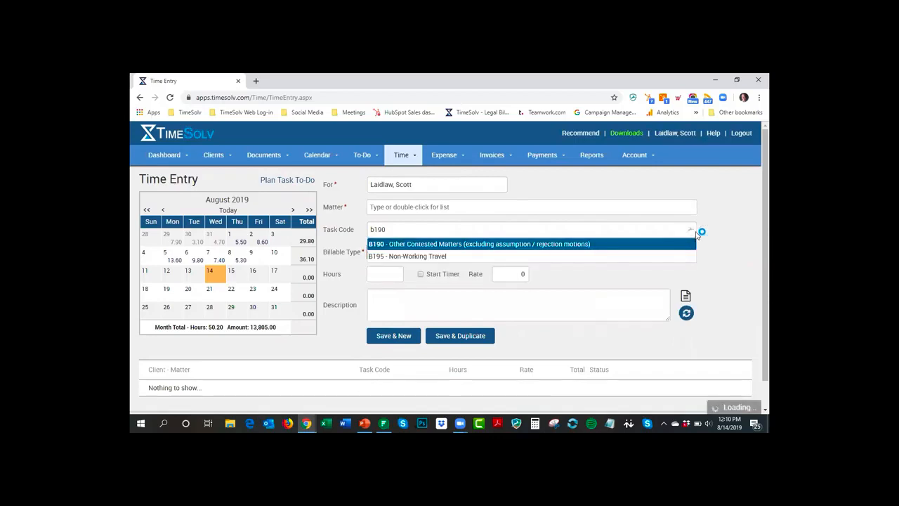
key("Return")
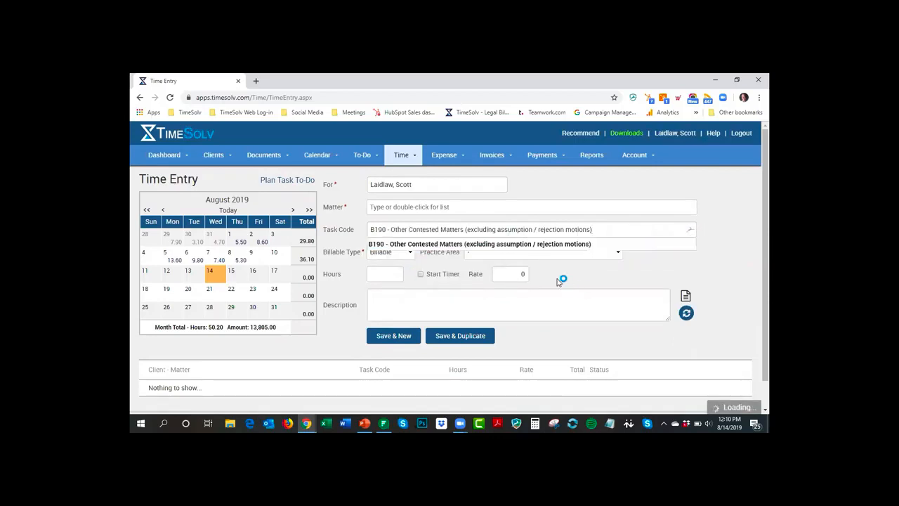
left_click(460, 245)
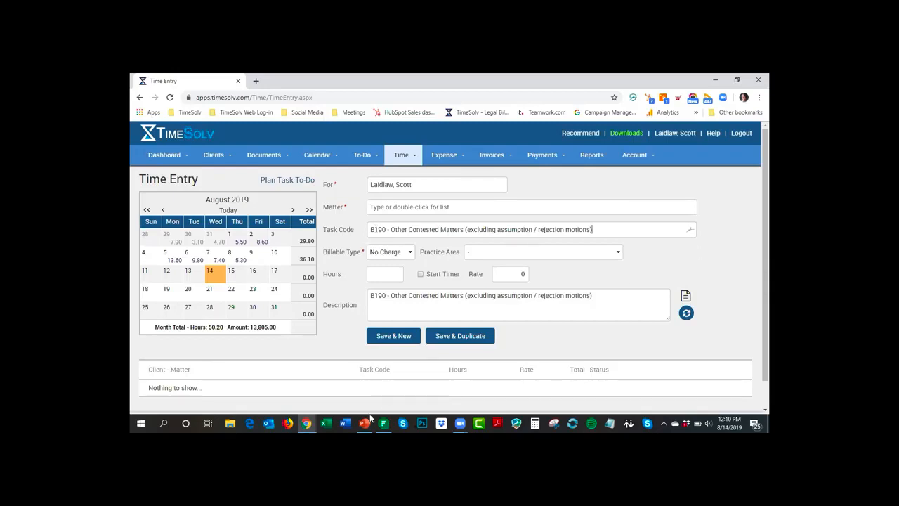
Step: Switch to the PowerPoint agenda slide and highlight the bullet "Change invoice settings at the firm, client, matter and invoice level"
mouse_move(365, 423)
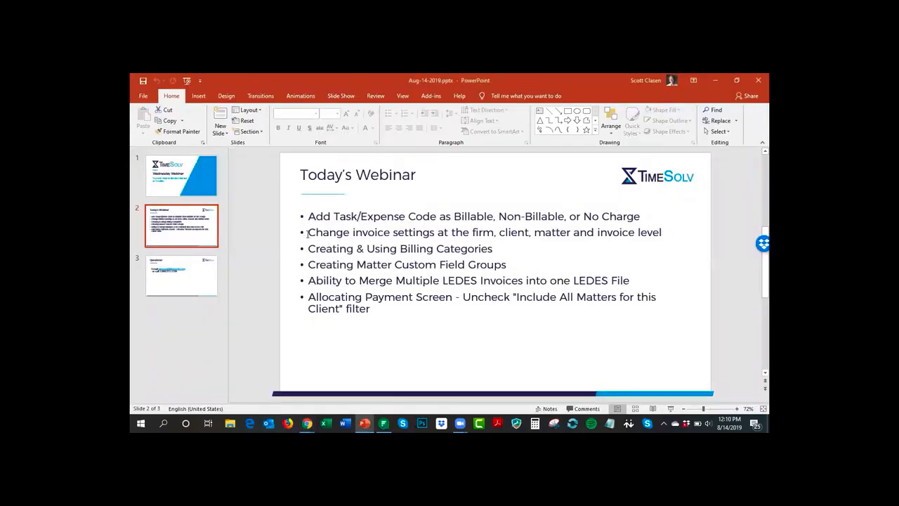
left_click_drag(308, 233, 631, 233)
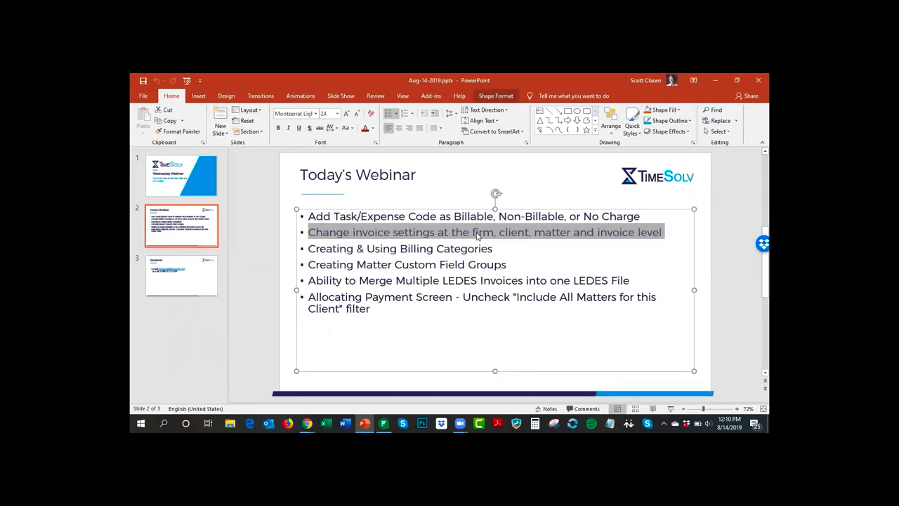
left_click(500, 233)
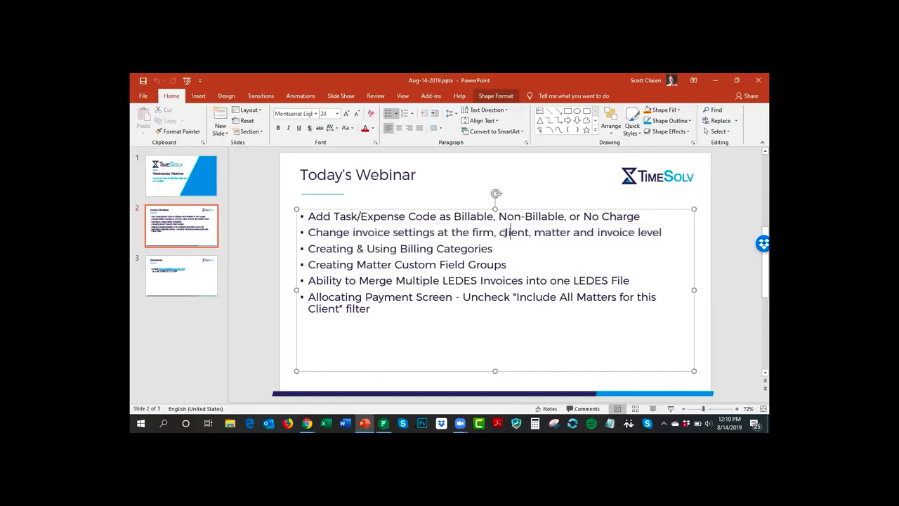
left_click_drag(523, 237, 622, 249)
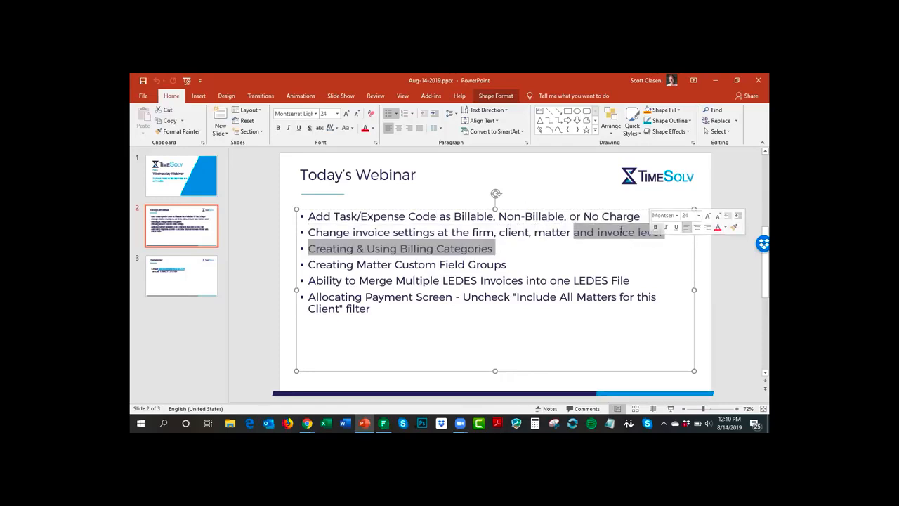
left_click(628, 233)
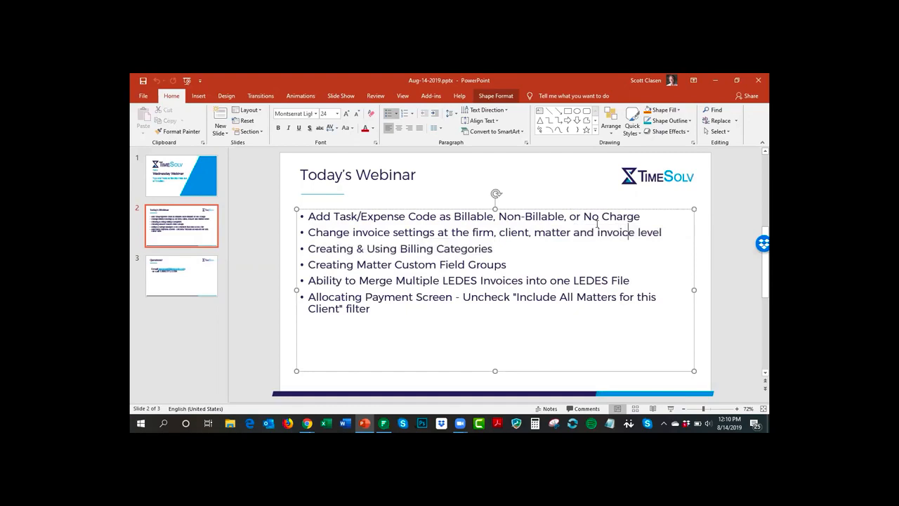
Step: Switch back to TimeSolv in Chrome and open the firm-level Invoice Settings within the client settings
left_click(310, 423)
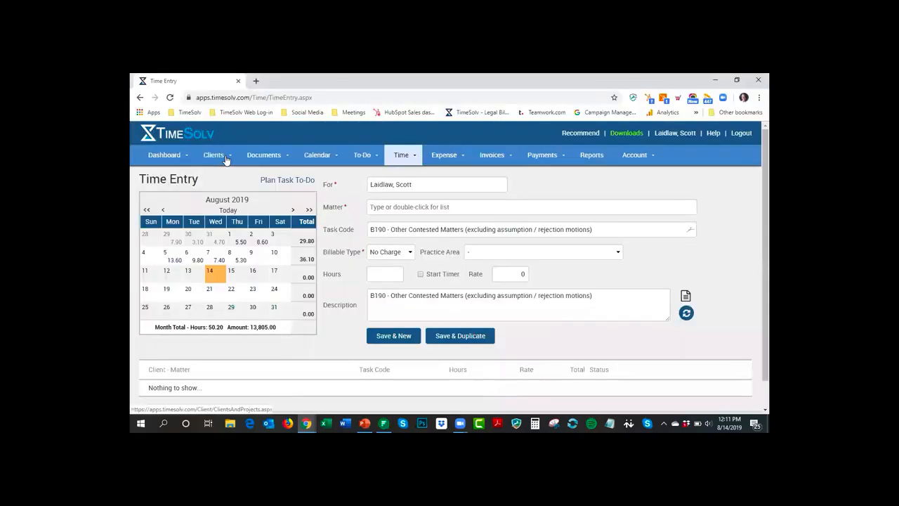
mouse_move(226, 161)
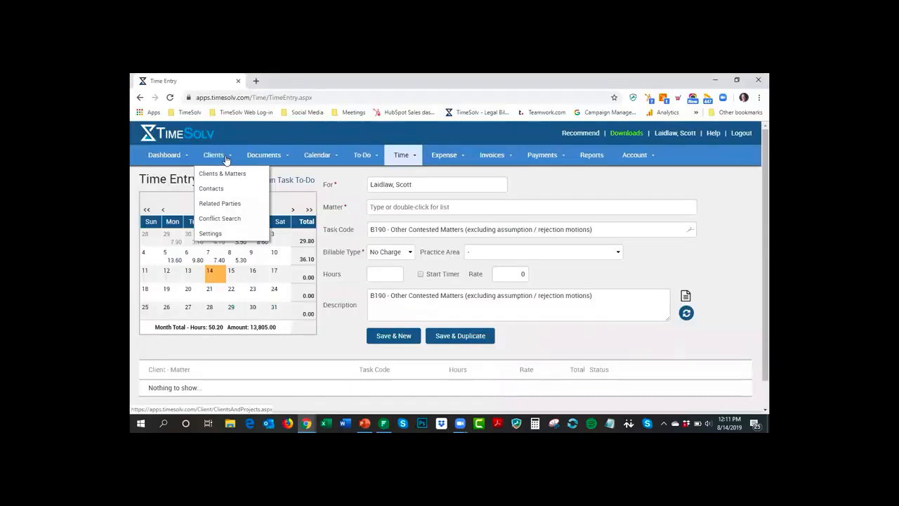
left_click(210, 236)
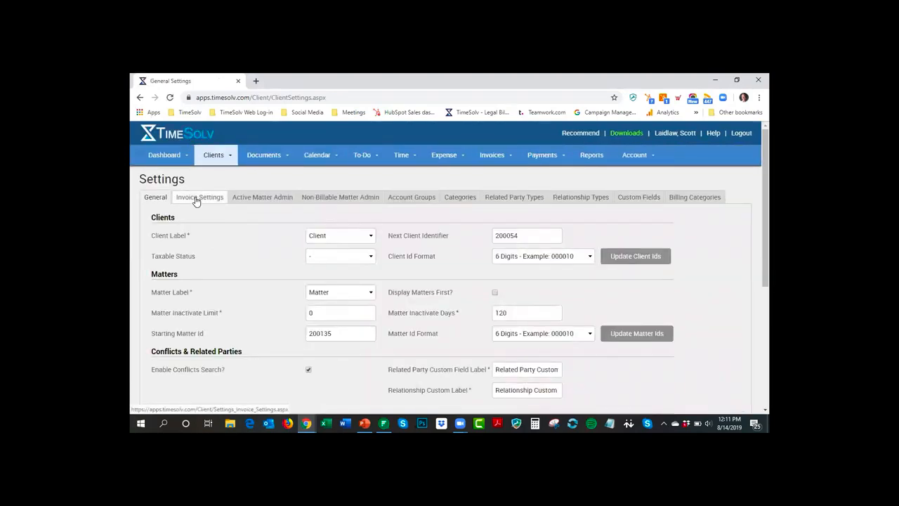
left_click(196, 198)
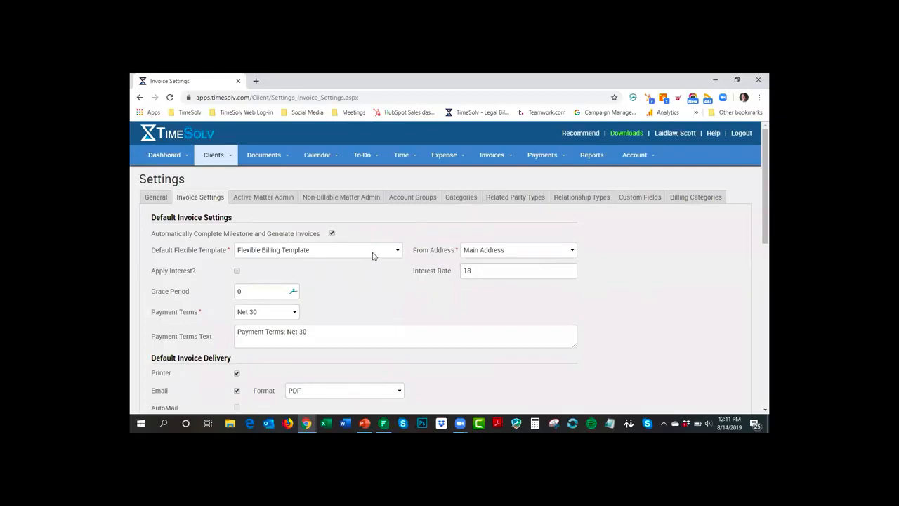
Step: Review the Default Flexible Template and From Address options in the default invoice settings
scroll(405, 255, "down", 1)
scroll(337, 232, "down", 1)
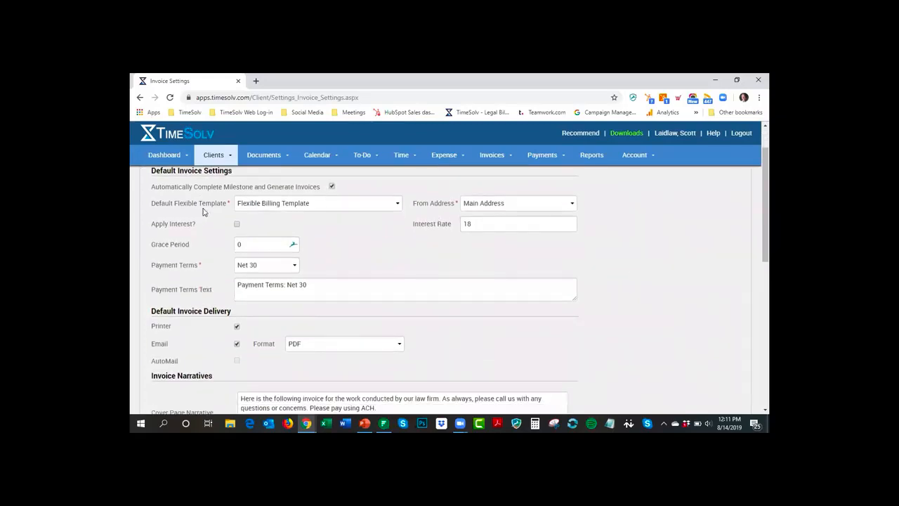
left_click(282, 203)
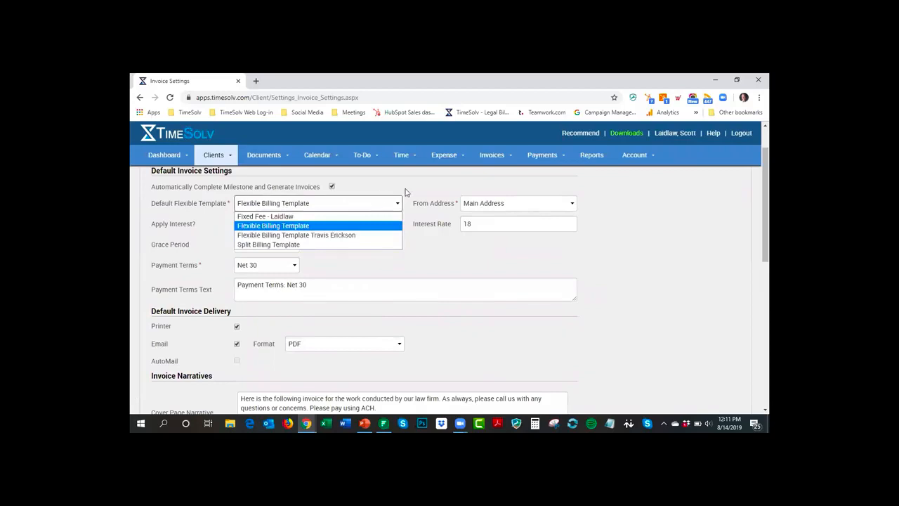
left_click(659, 213)
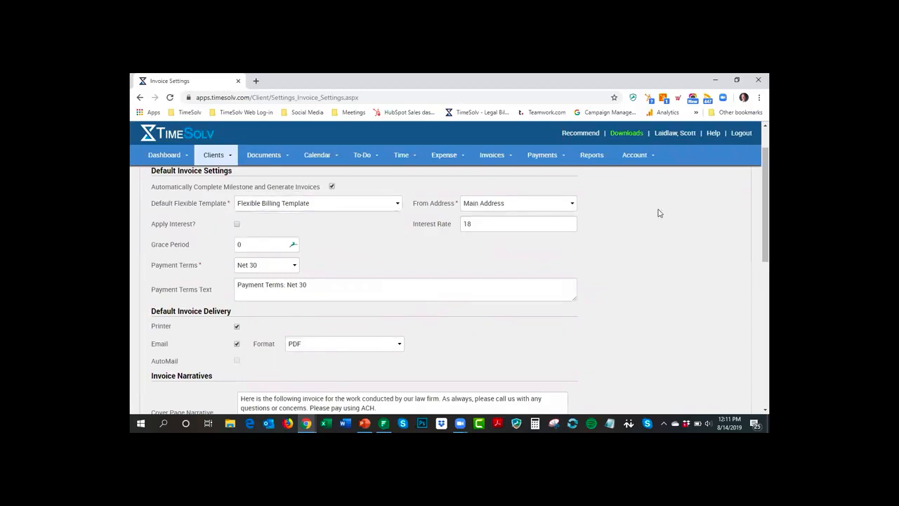
scroll(541, 258, "up", 1)
left_click(541, 252)
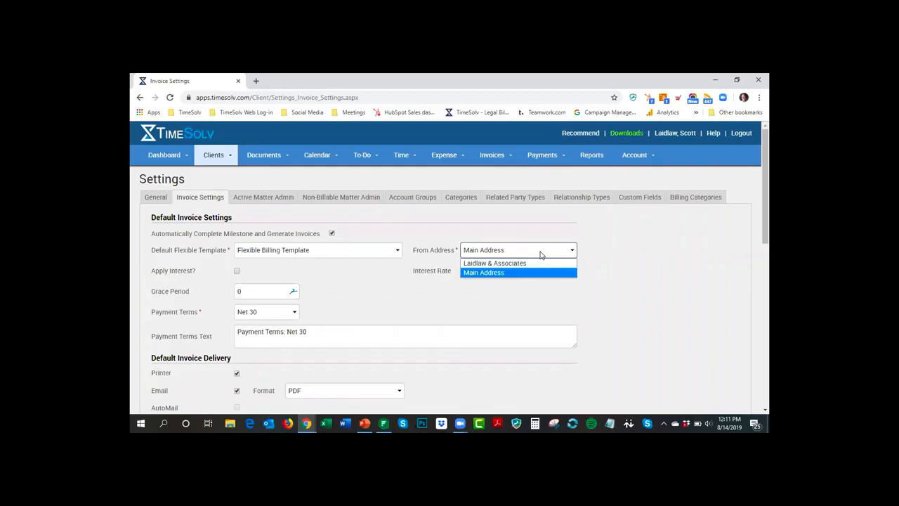
left_click(541, 254)
left_click(551, 248)
left_click(288, 282)
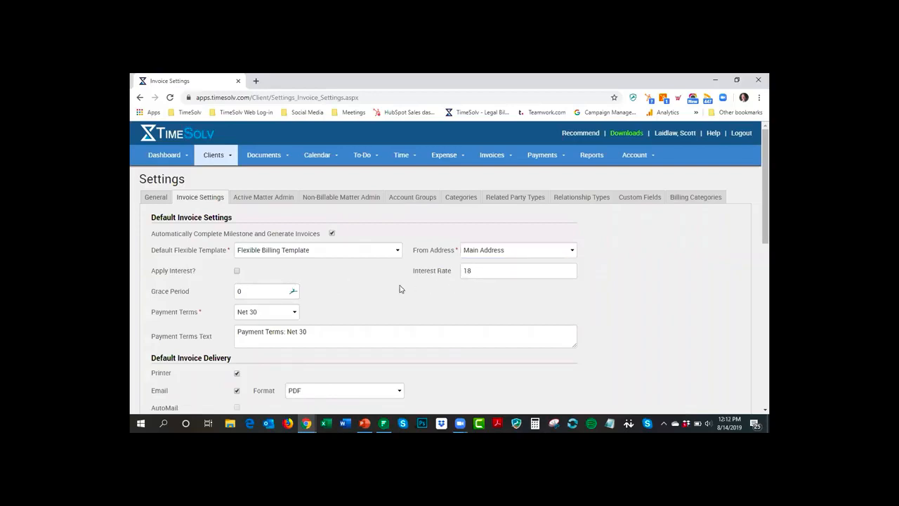
Step: Review the available Payment Terms and the email Format options for default invoice delivery
scroll(243, 243, "down", 1)
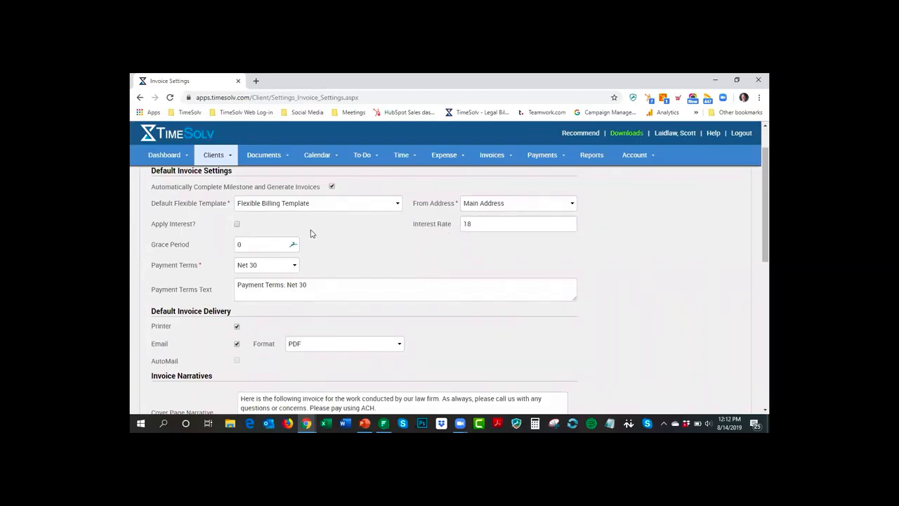
left_click(281, 267)
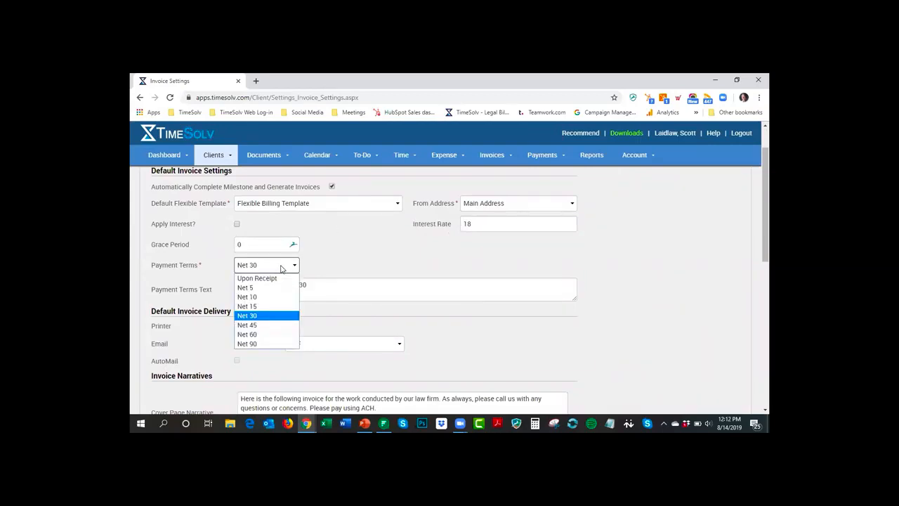
left_click(377, 260)
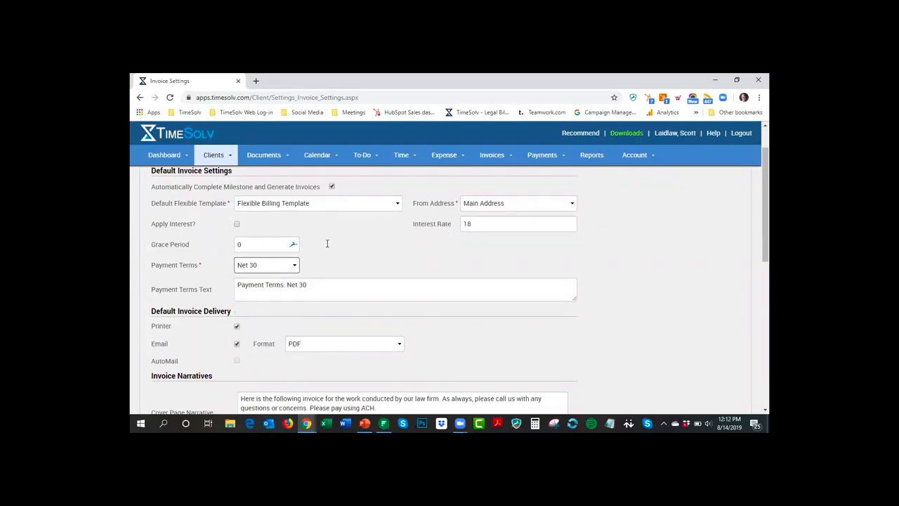
scroll(326, 244, "down", 1)
left_click_drag(317, 242, 286, 239)
left_click(250, 284)
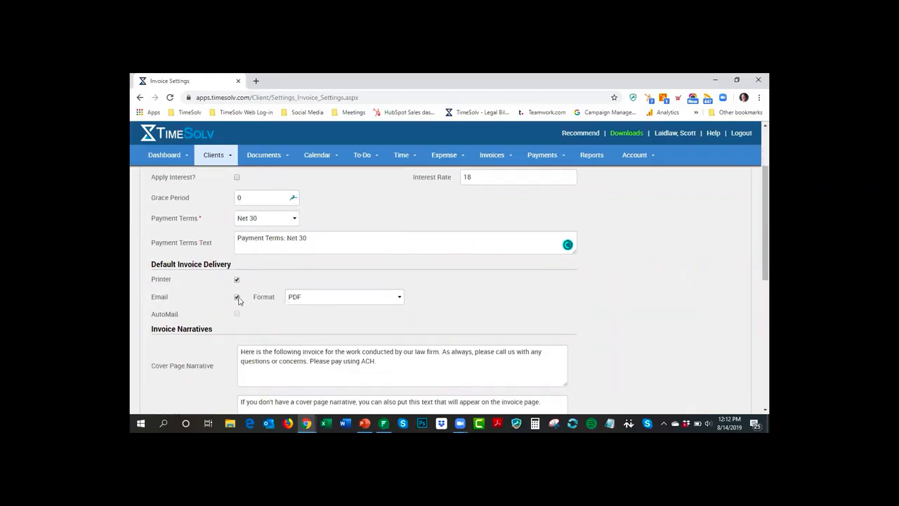
left_click(345, 300)
left_click(647, 295)
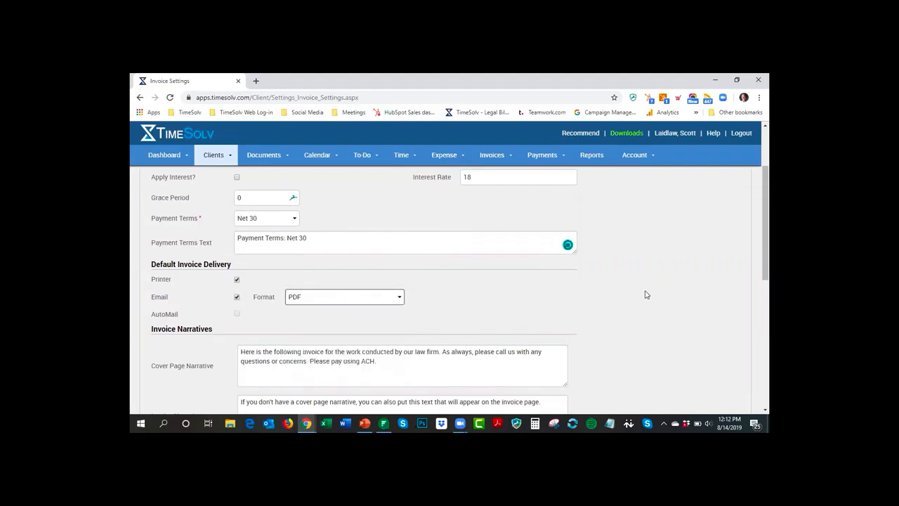
Step: Examine the invoice narratives and footer text, enlarge the Invoice Email Message box to read it fully, and check the payment instructions
scroll(333, 263, "down", 2)
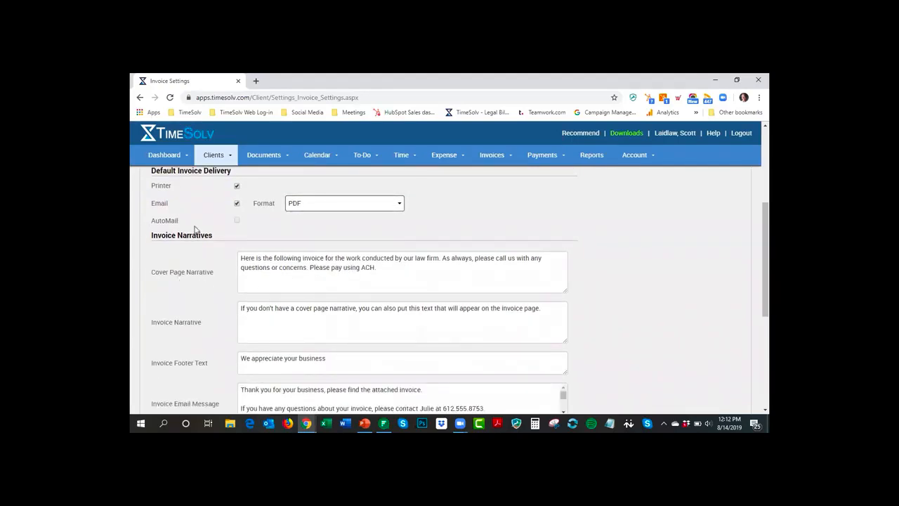
scroll(298, 278, "down", 1)
left_click_drag(347, 265, 386, 268)
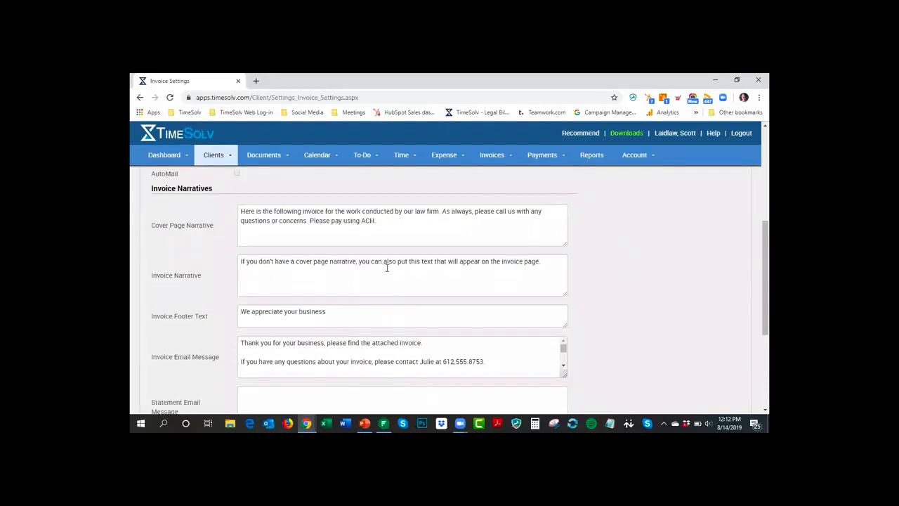
scroll(295, 218, "down", 1)
left_click(296, 218)
left_click_drag(563, 288, 574, 358)
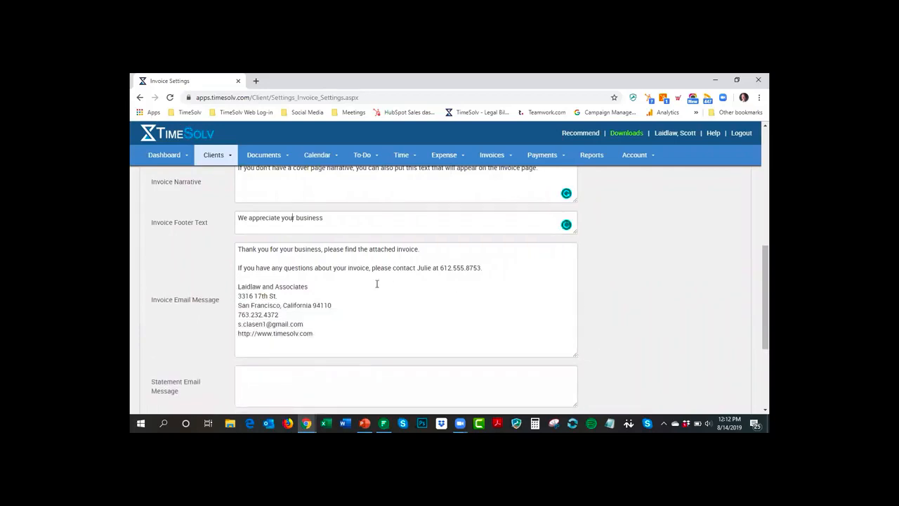
scroll(652, 289, "down", 3)
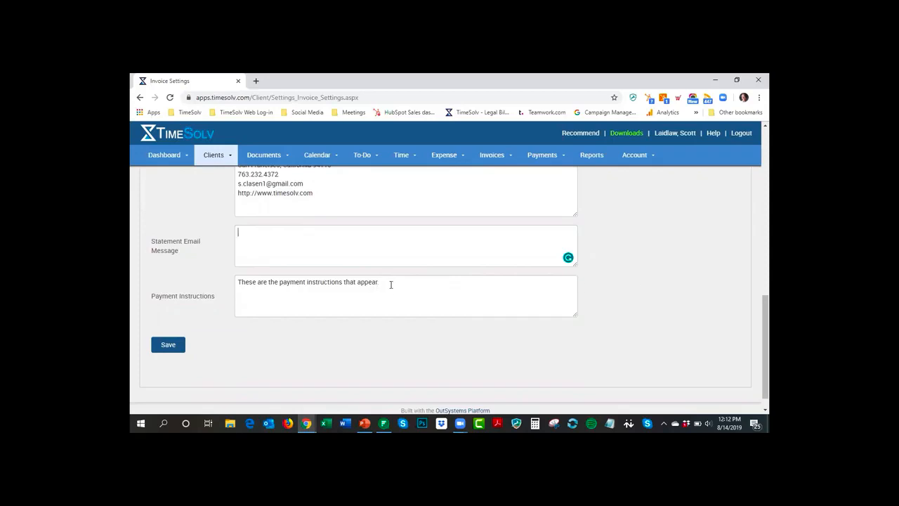
Step: Open the first client in the Clients & Matters list and go to that client's Invoice Settings
scroll(617, 298, "up", 1)
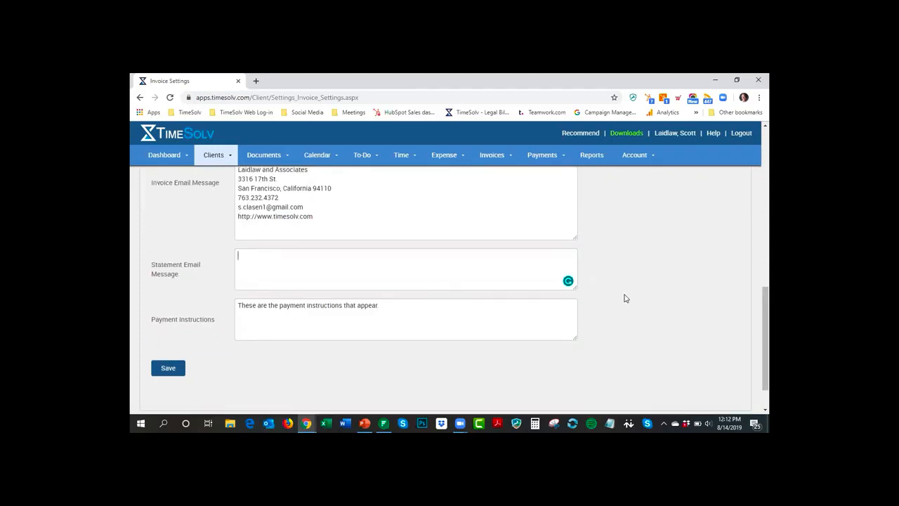
scroll(624, 299, "up", 3)
scroll(629, 299, "up", 3)
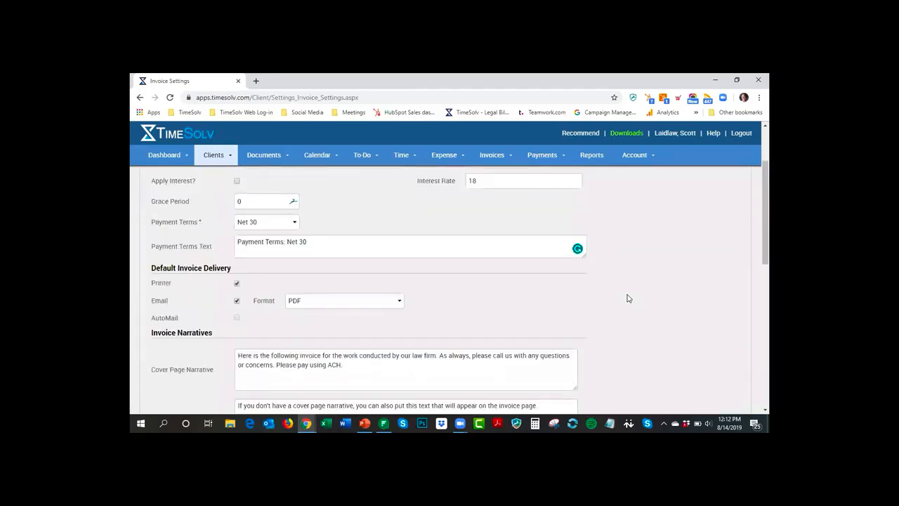
scroll(628, 298, "up", 3)
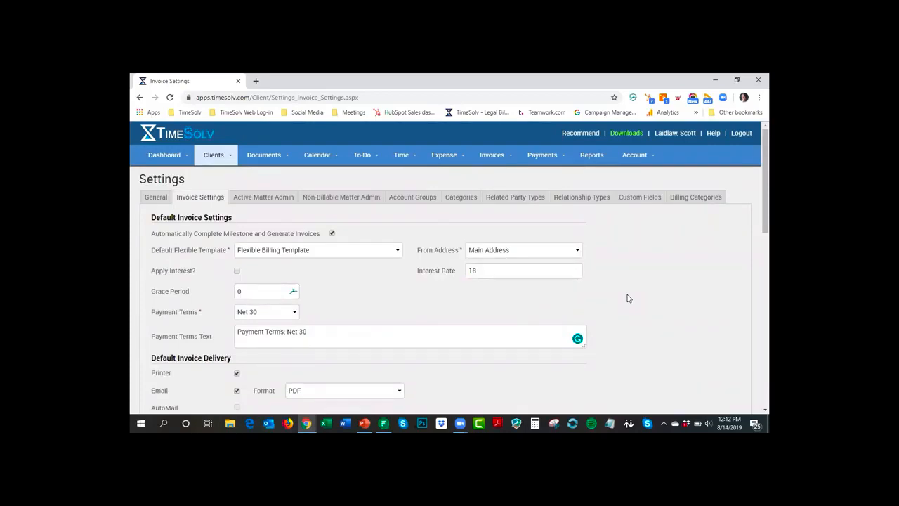
left_click(215, 163)
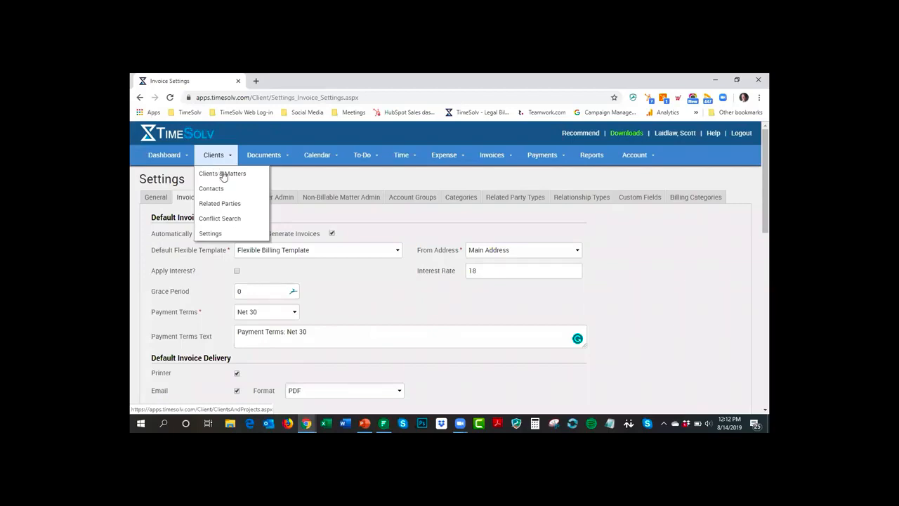
left_click(219, 172)
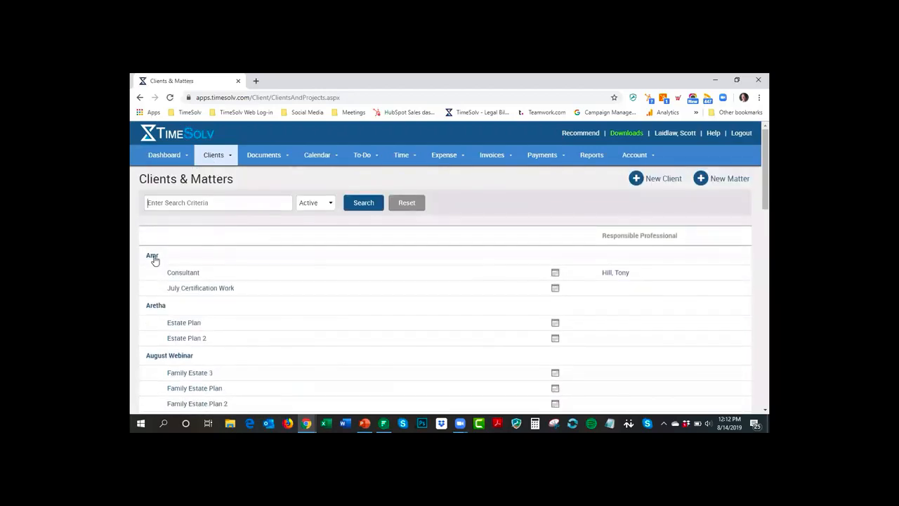
left_click(152, 255)
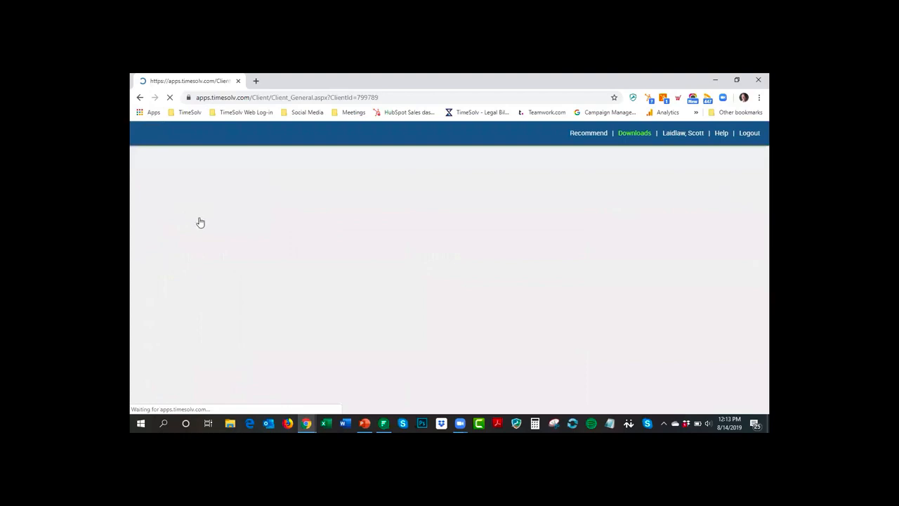
left_click(236, 218)
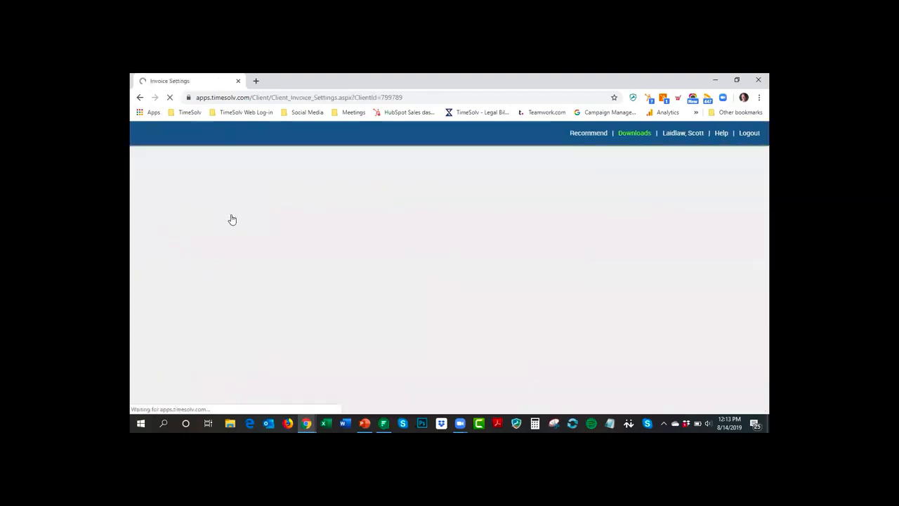
Step: Examine the client's invoice settings, including template, payment terms, delivery options and invoice narratives
scroll(659, 261, "down", 1)
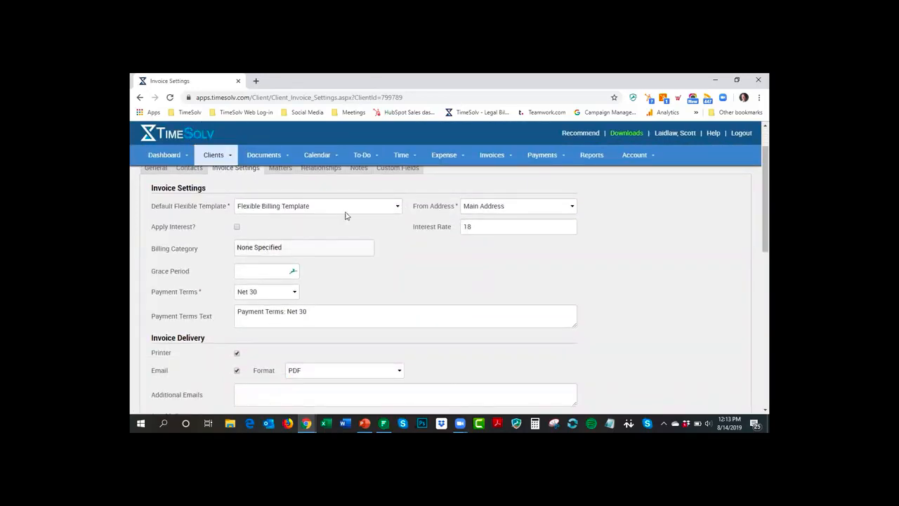
scroll(636, 283, "down", 4)
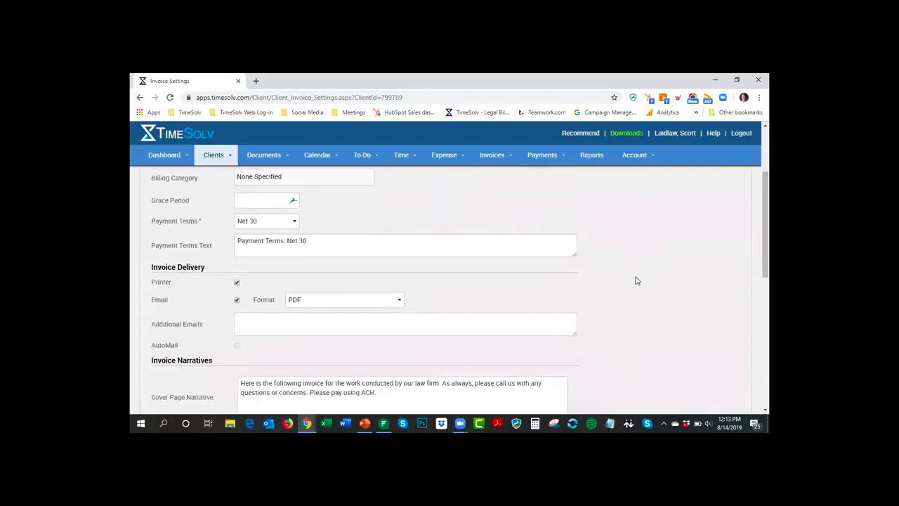
scroll(646, 275, "down", 3)
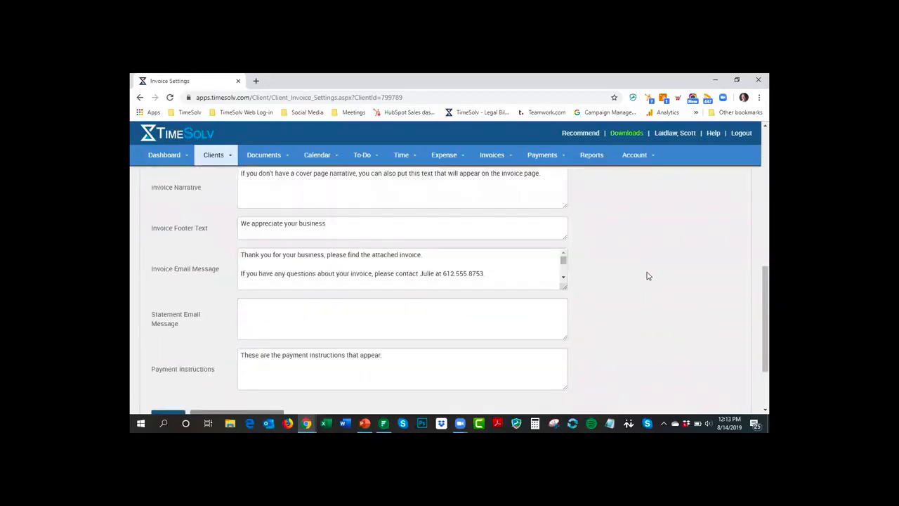
scroll(631, 271, "up", 5)
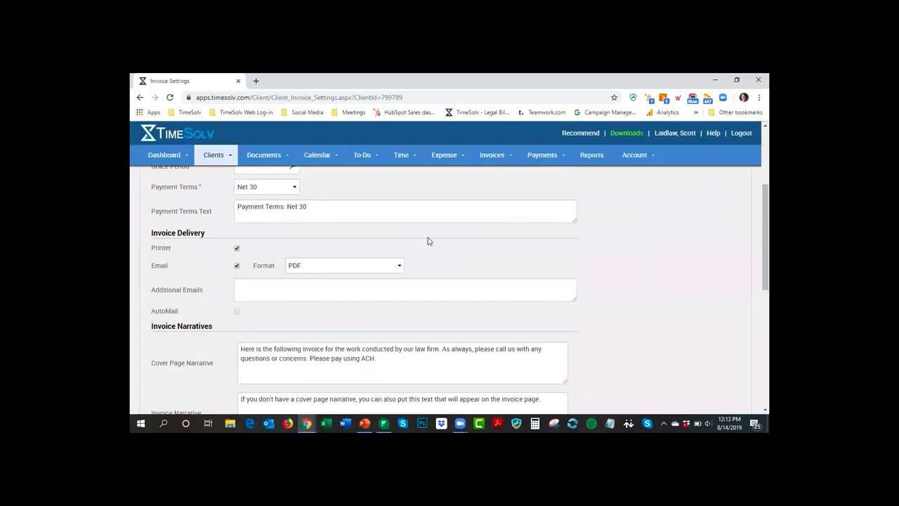
scroll(502, 224, "up", 3)
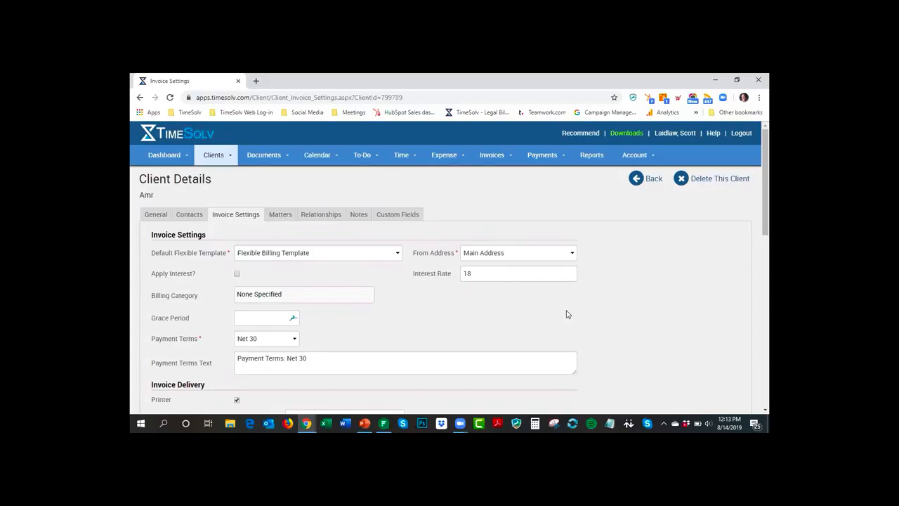
scroll(505, 288, "down", 1)
scroll(504, 288, "up", 1)
Step: Open the client's Consultant matter and go to that matter's Invoice Settings
left_click(285, 217)
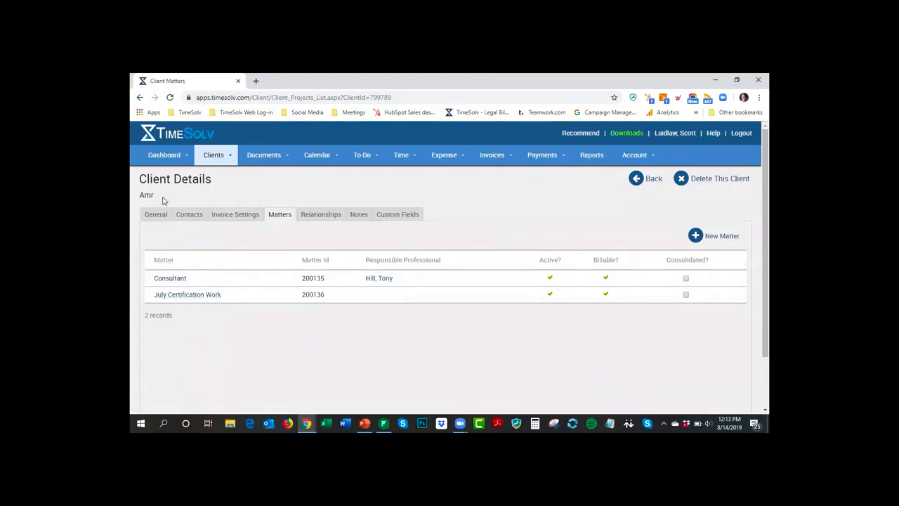
left_click(235, 217)
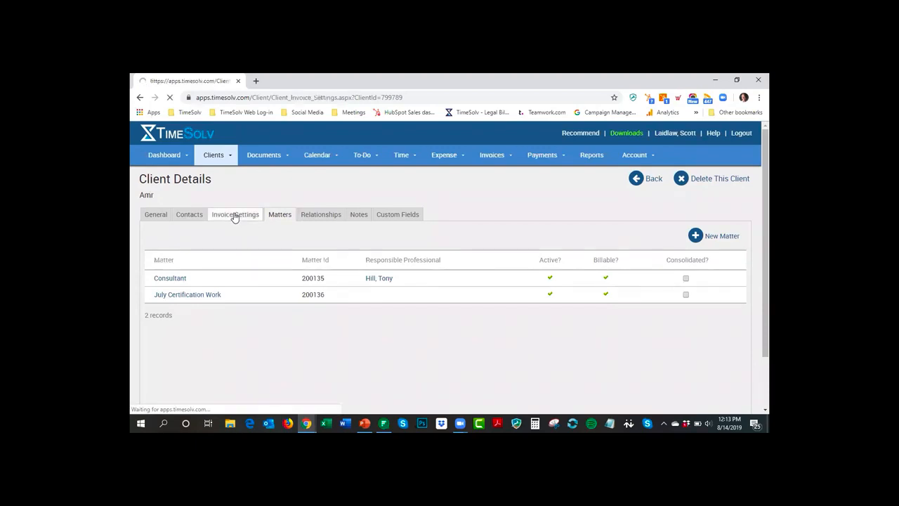
left_click(276, 216)
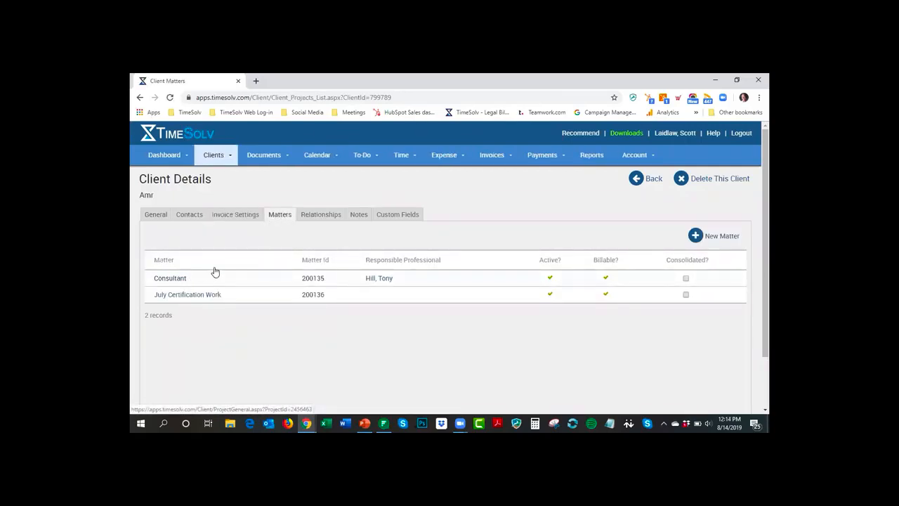
left_click(170, 282)
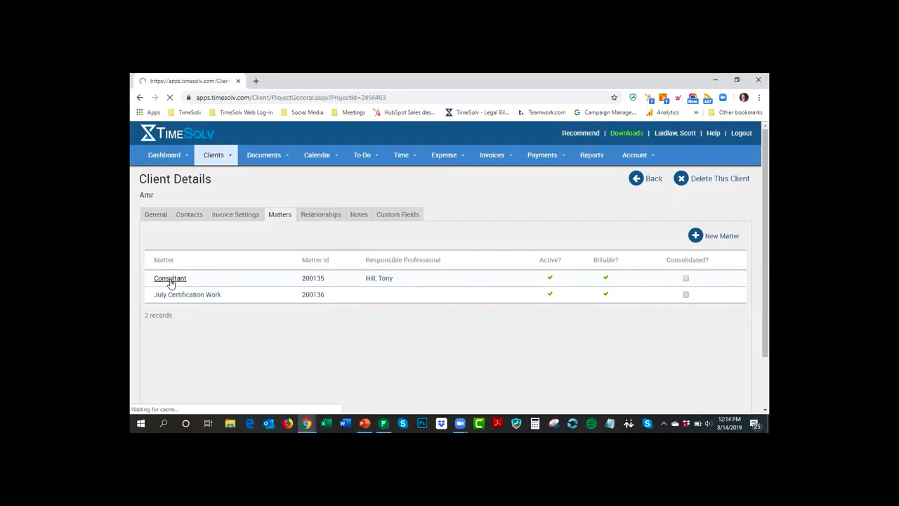
left_click(235, 215)
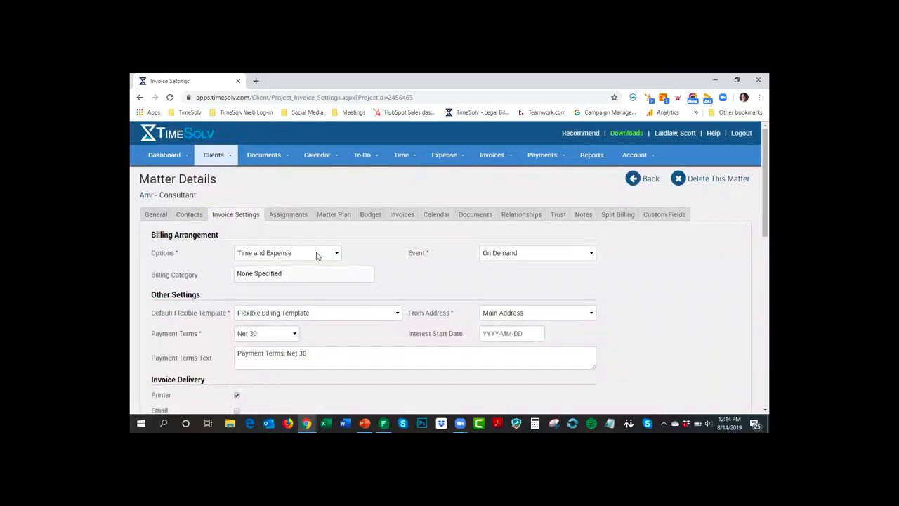
Step: Review the billing arrangement options for the Consultant matter, along with its other settings, invoice delivery and narratives
left_click(315, 257)
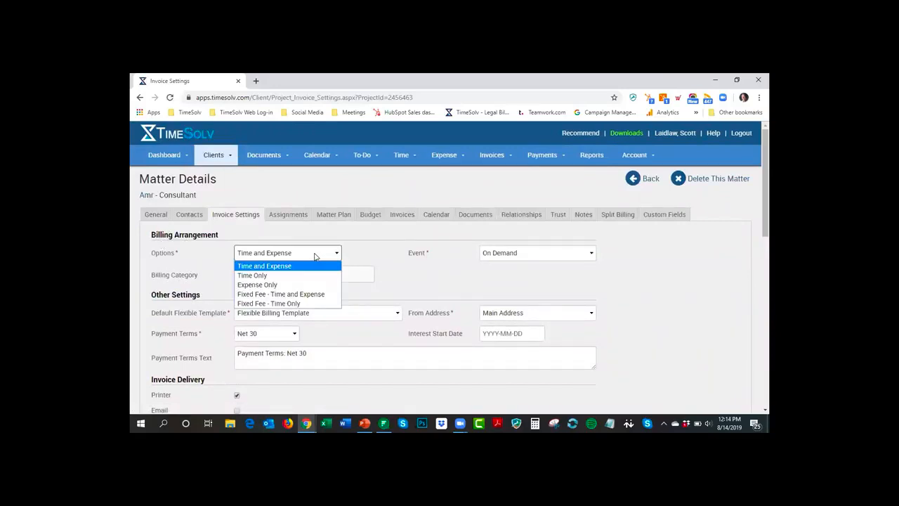
left_click(362, 255)
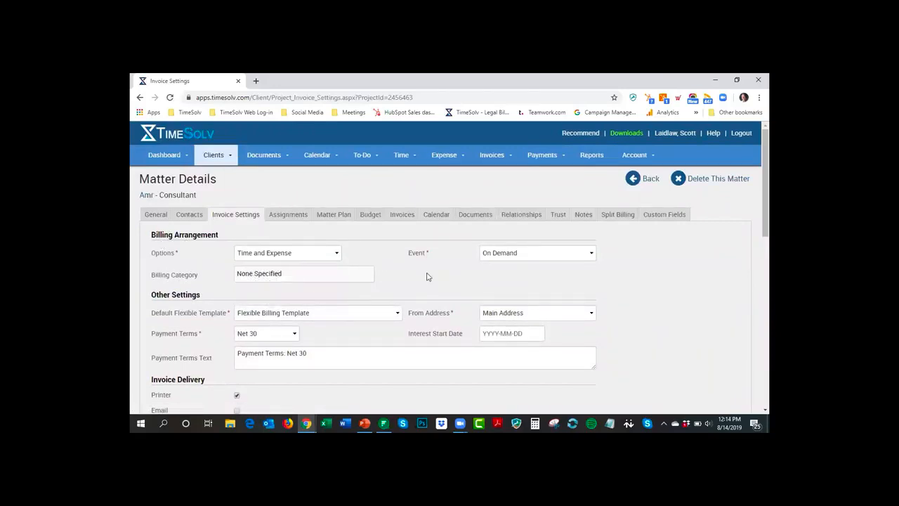
scroll(435, 278, "down", 1)
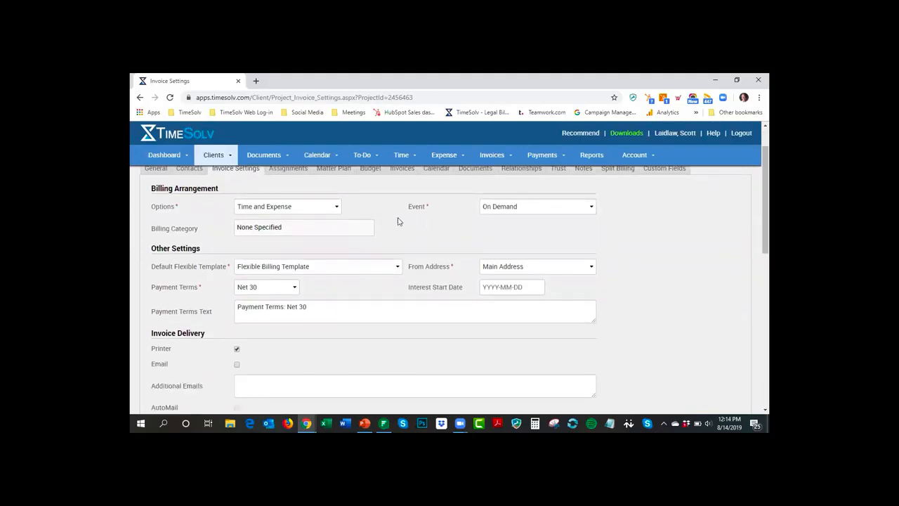
scroll(290, 240, "down", 1)
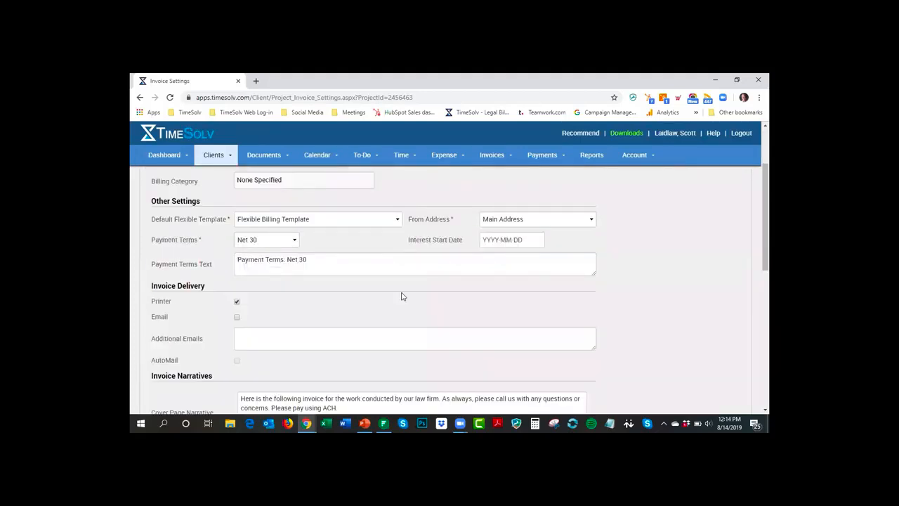
scroll(339, 263, "down", 4)
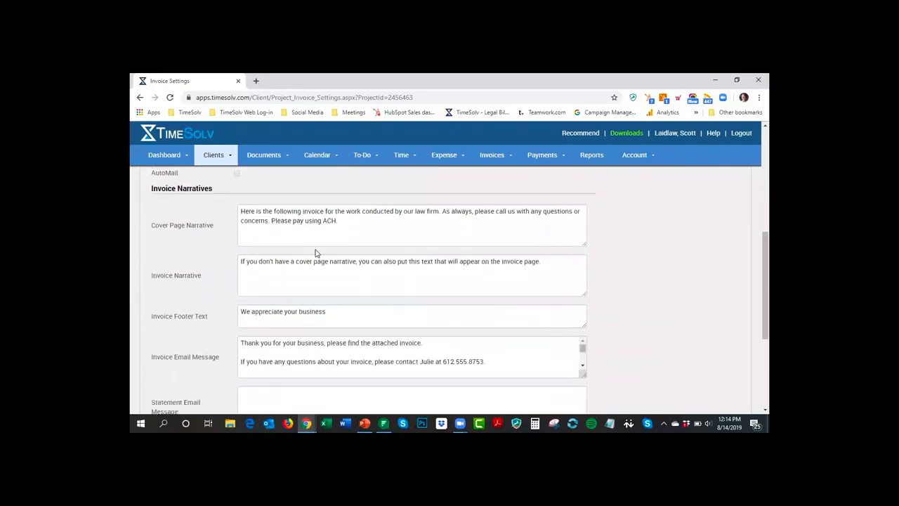
scroll(335, 321, "down", 3)
scroll(344, 319, "up", 2)
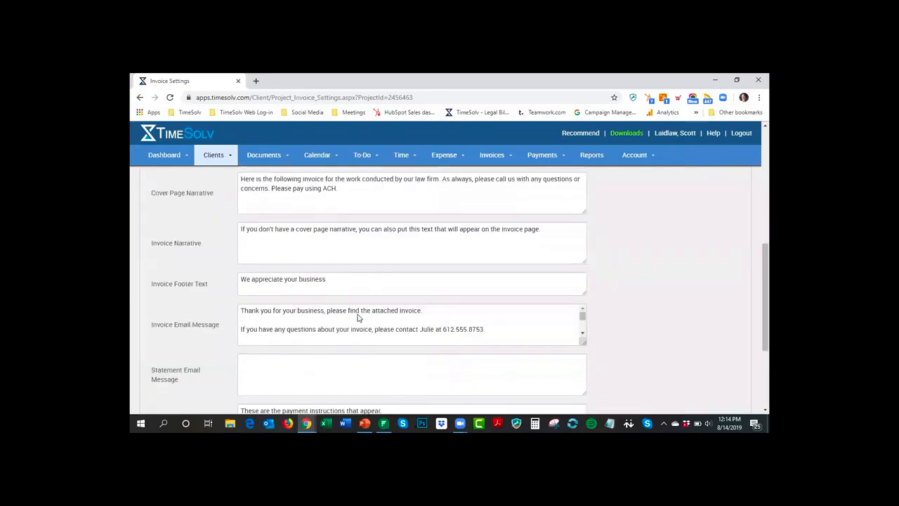
scroll(348, 309, "up", 5)
scroll(499, 222, "up", 2)
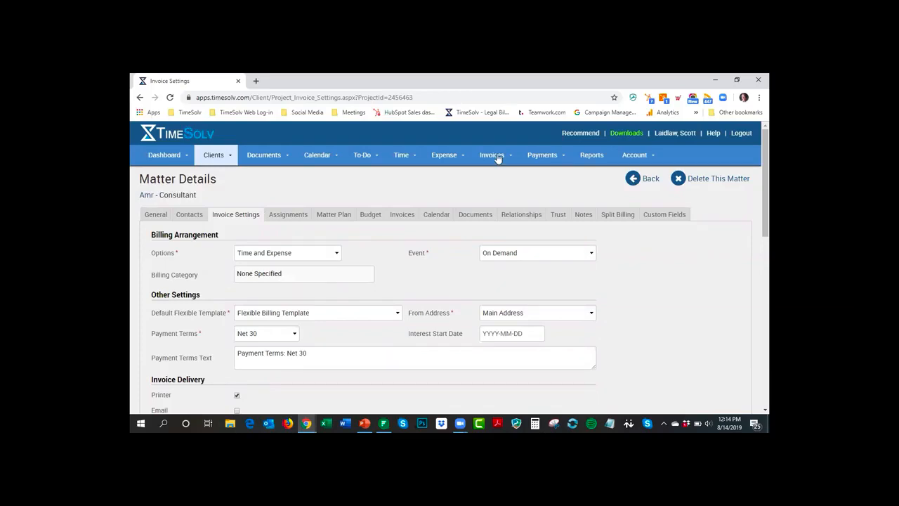
Step: Go to the draft invoices and open the Consultant matter's draft for editing
left_click(494, 157)
left_click(487, 176)
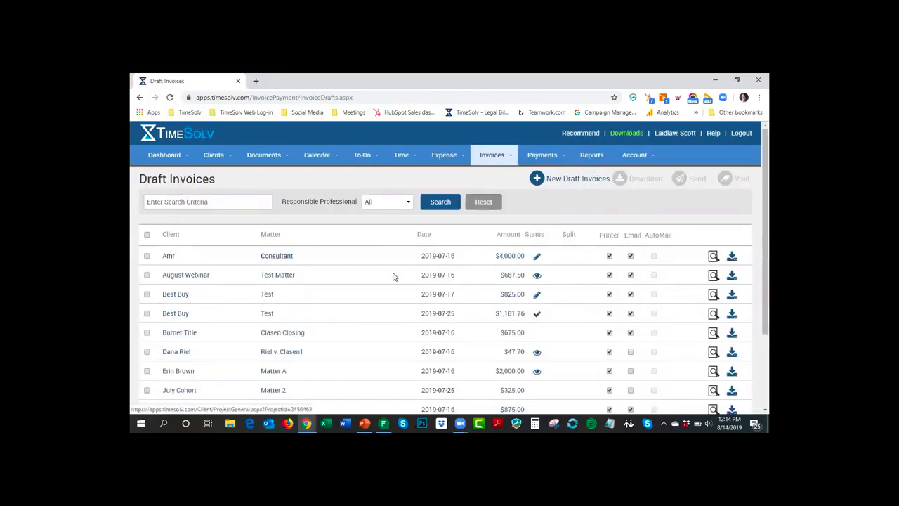
left_click(511, 260)
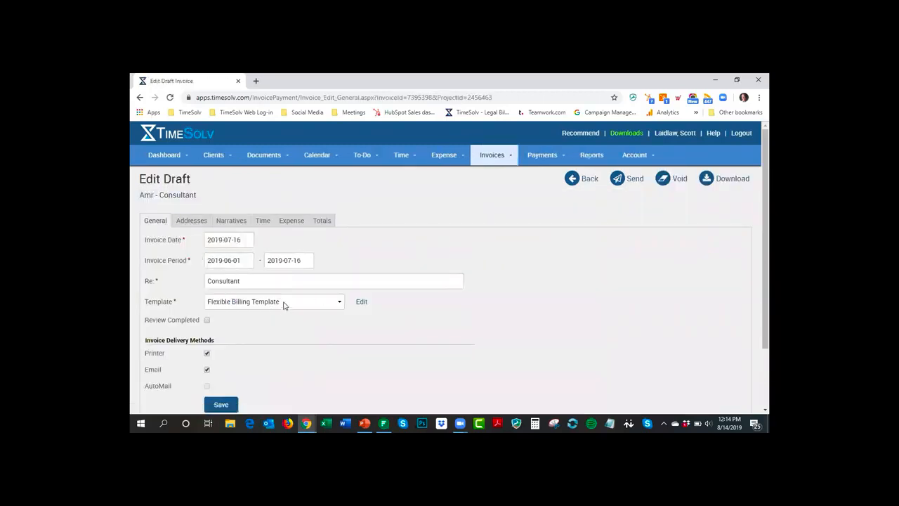
Step: Review the draft invoice's addresses and the available choices for changing the From Address
left_click(188, 223)
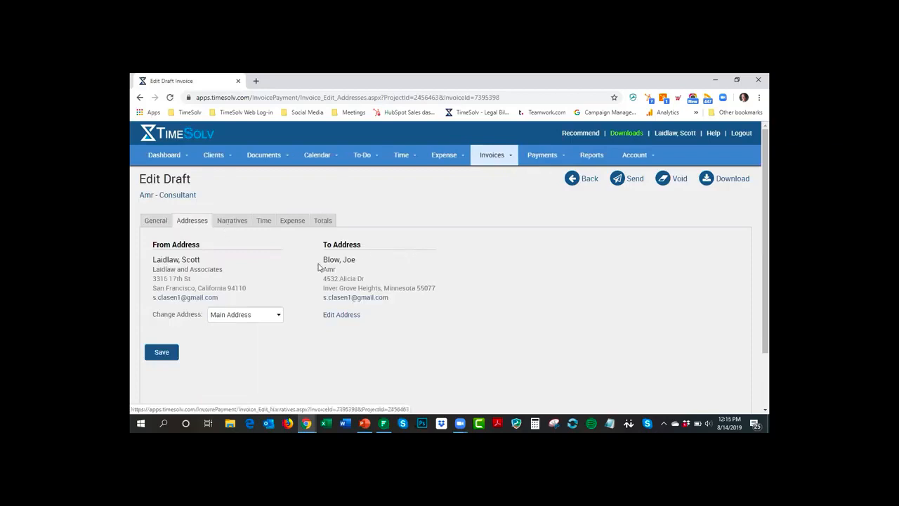
left_click(265, 317)
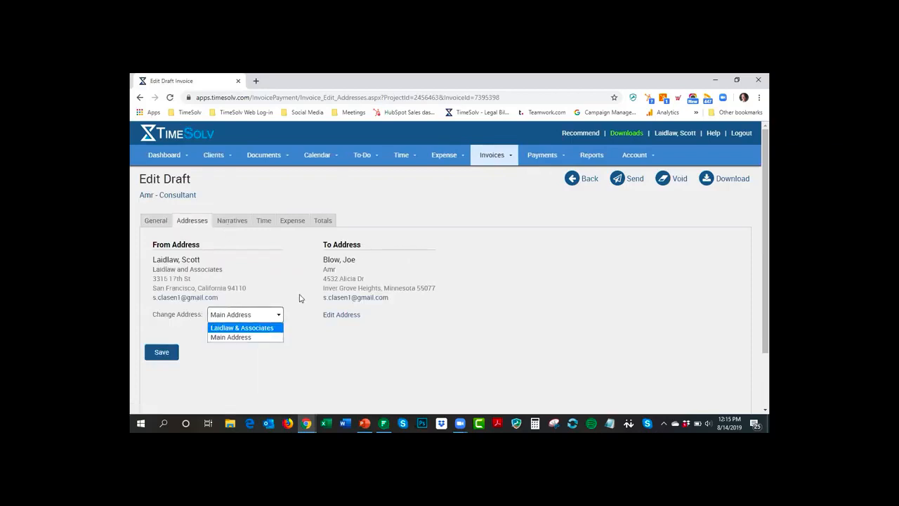
left_click(227, 225)
left_click(228, 227)
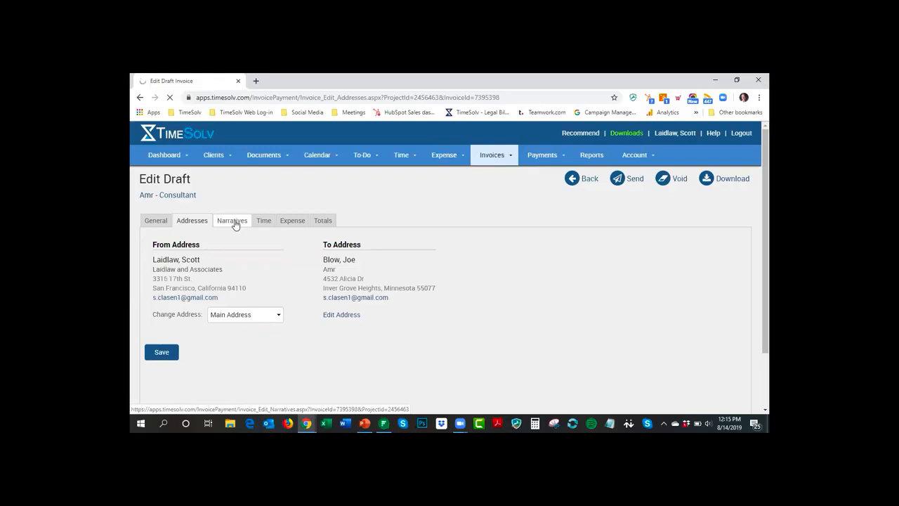
Step: Examine the draft invoice's narratives, footer text, email message and payment instructions
left_click(234, 222)
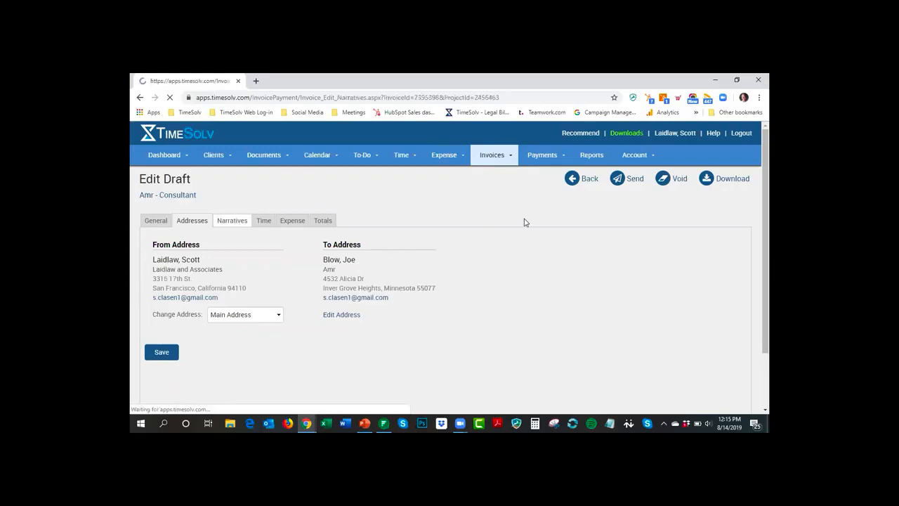
scroll(520, 270, "down", 2)
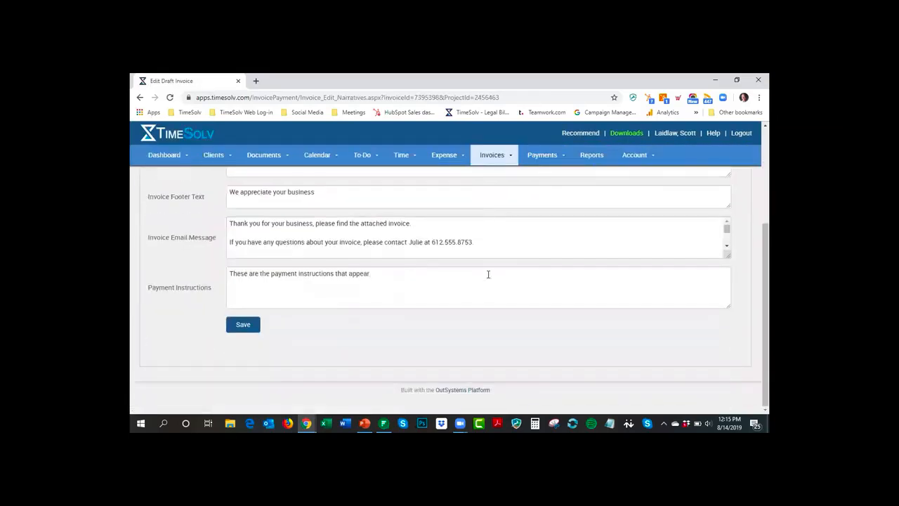
scroll(484, 271, "up", 2)
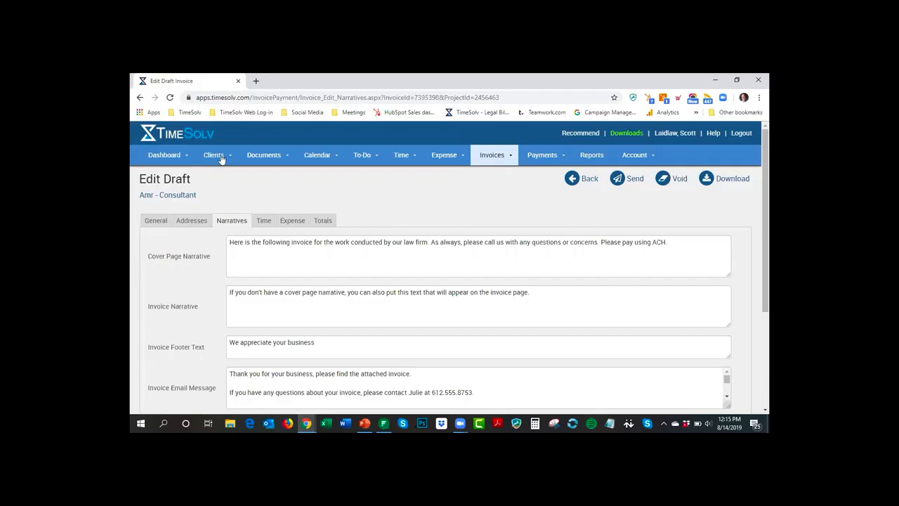
Step: Switch to the PowerPoint presentation to check the Today's Webinar agenda slide
mouse_move(218, 162)
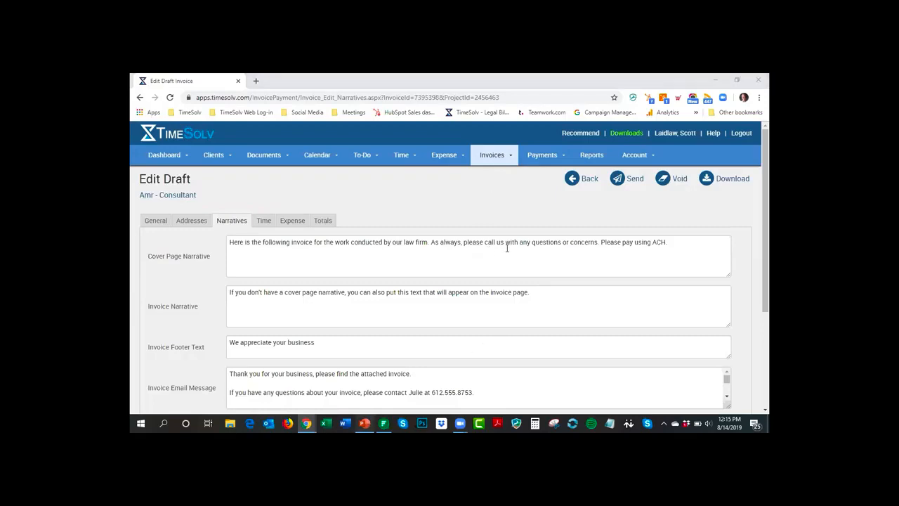
key("alt+Tab")
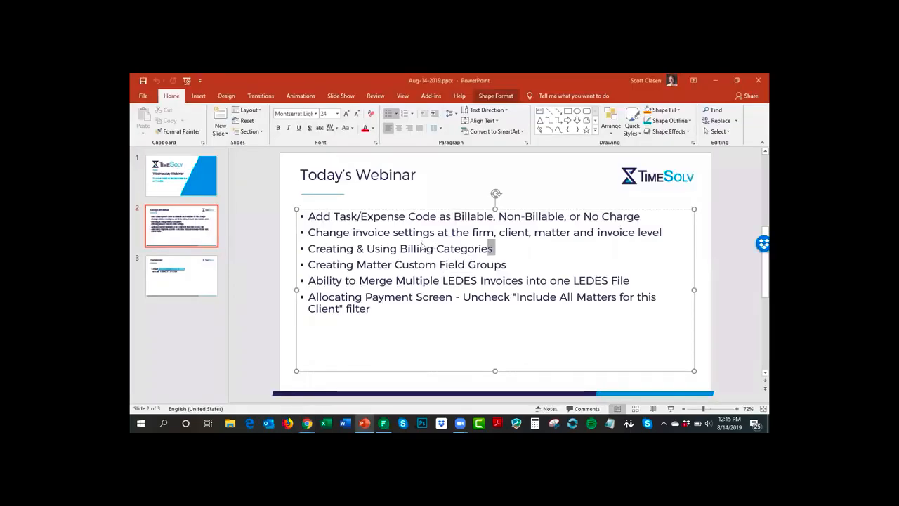
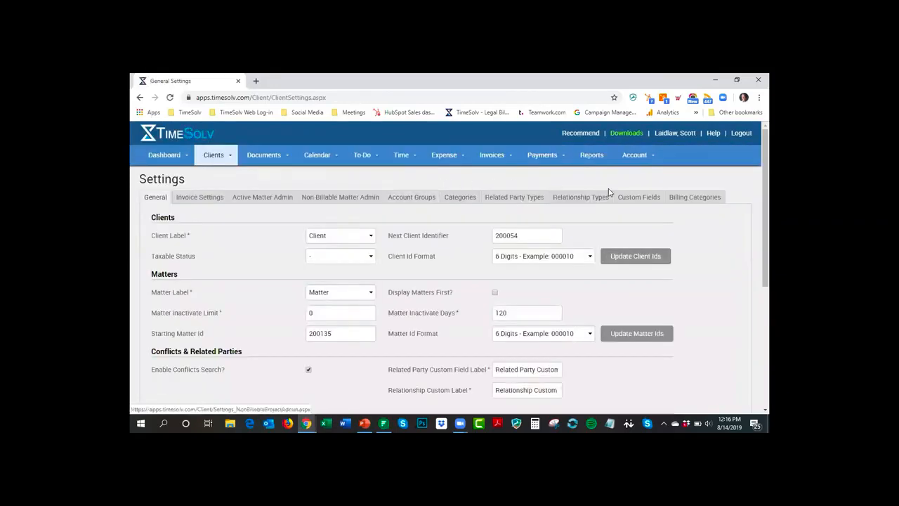
Step: Create a billing category named "Quarterly Billing" in the client settings
left_click(694, 199)
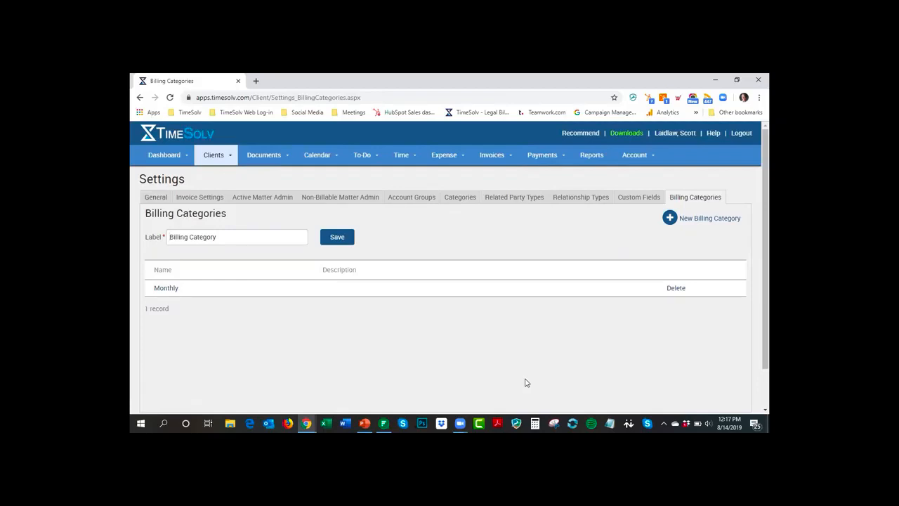
left_click(701, 220)
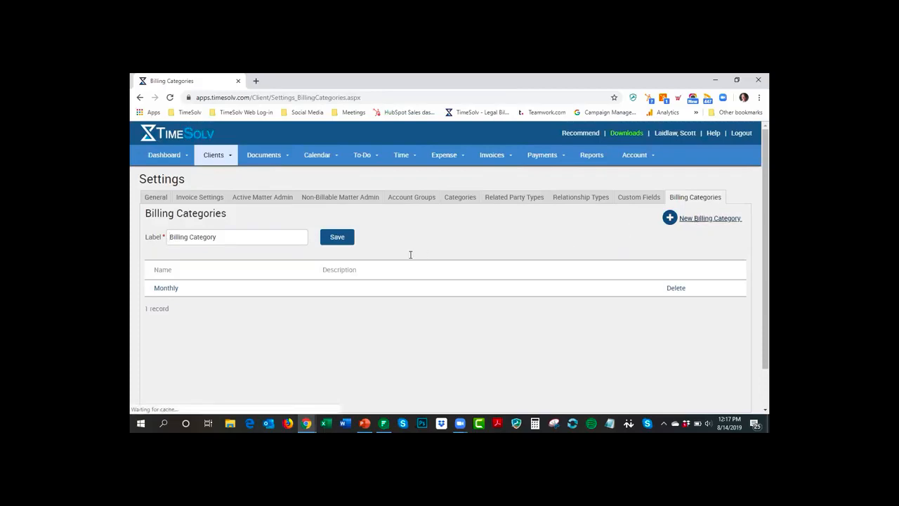
type("Quarterly")
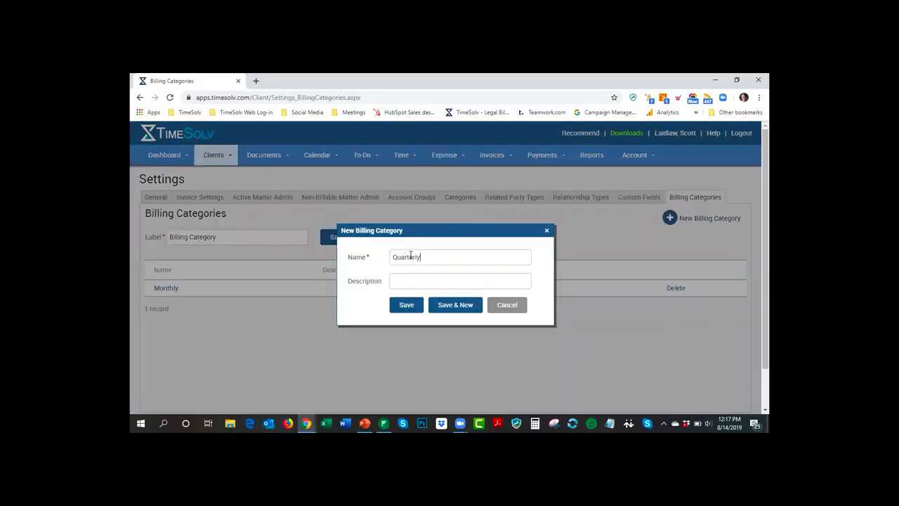
type(" Billing")
left_click(400, 304)
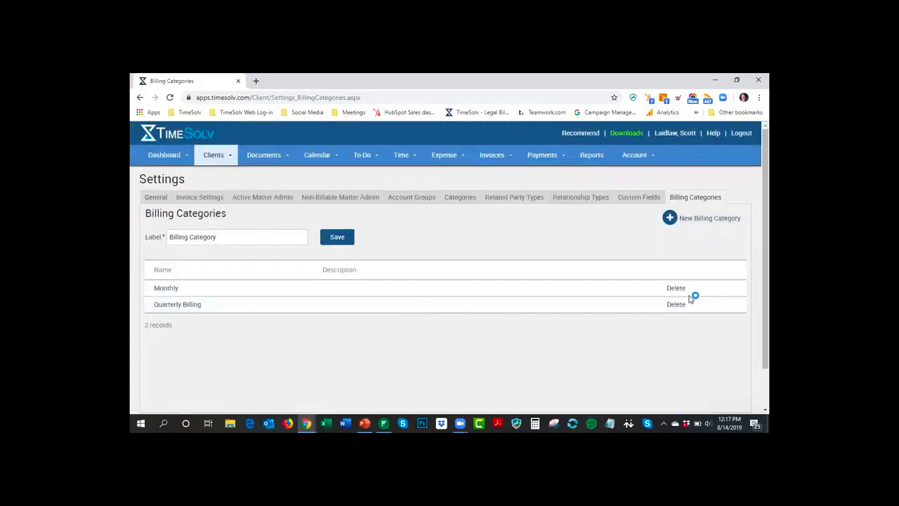
Step: Add another billing category named "Annual" and save it
left_click(711, 220)
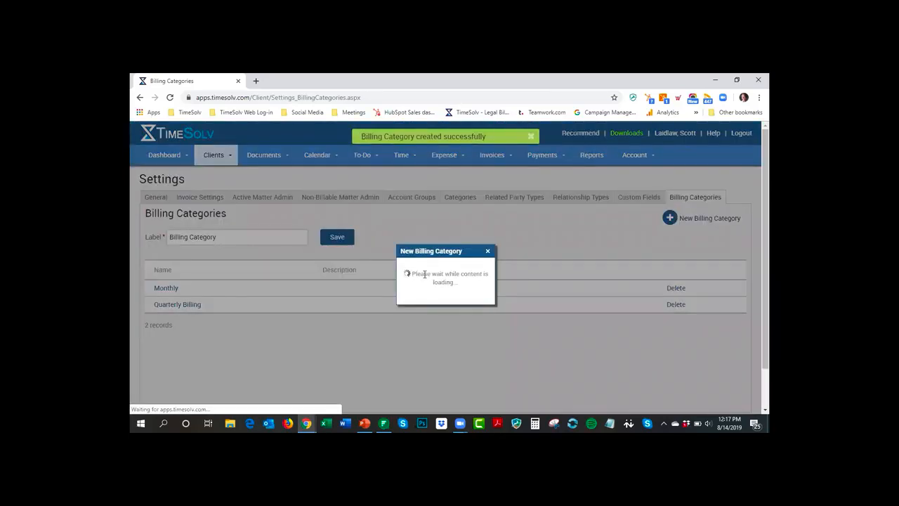
left_click(408, 260)
type("An")
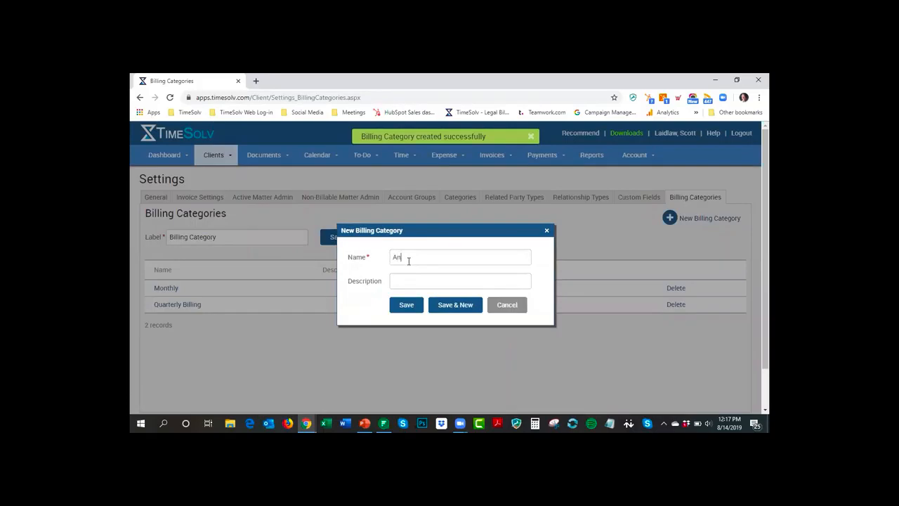
type("nual")
left_click(408, 307)
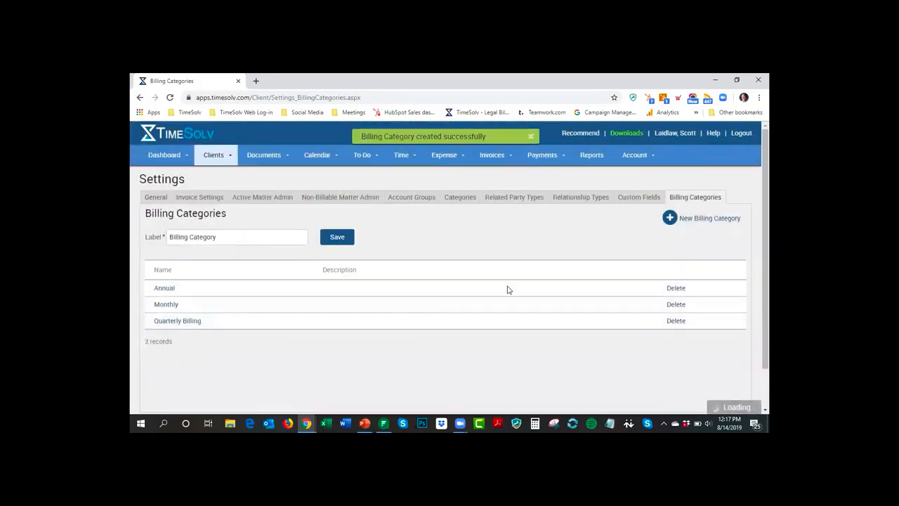
Step: Create a billing category named "Contigency" and save it
left_click(708, 219)
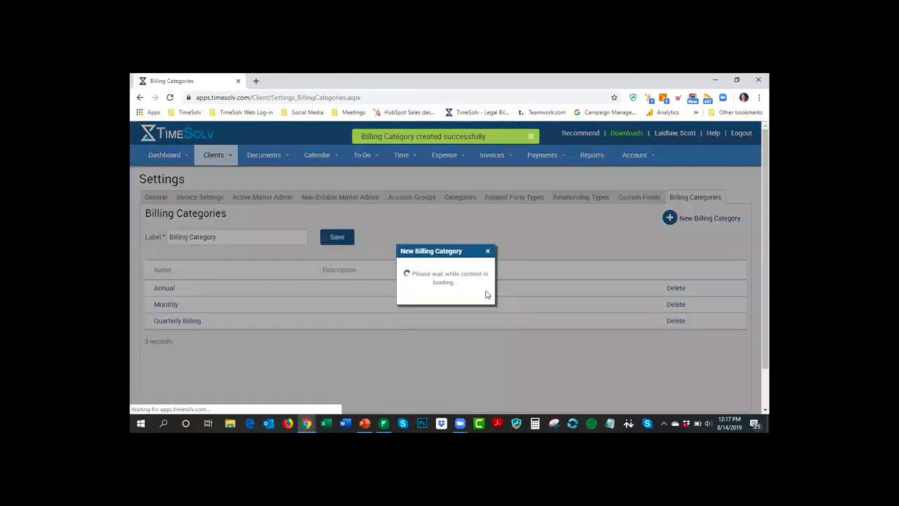
type("Con")
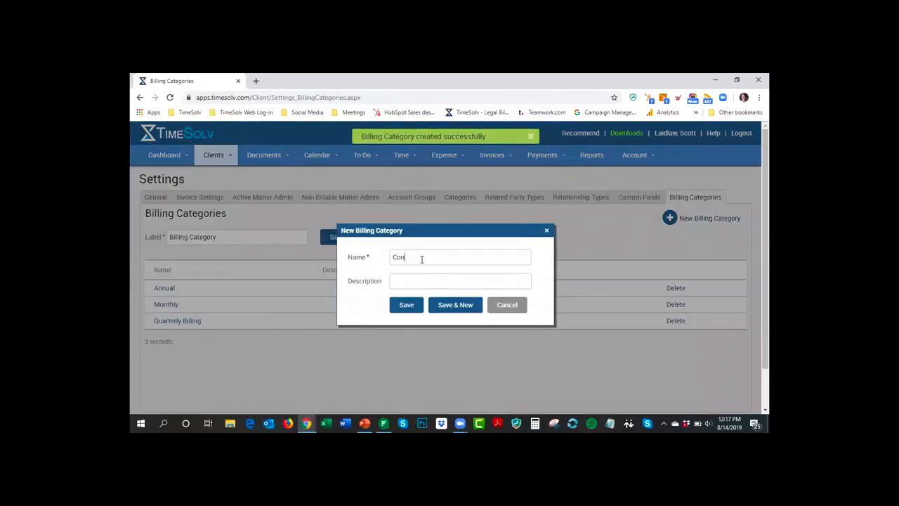
type("tigency")
left_click(417, 305)
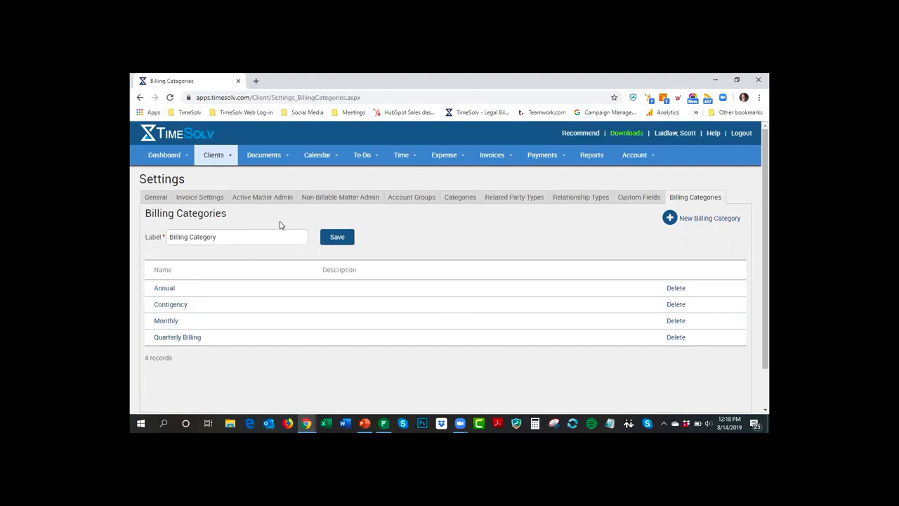
Step: Assign the Annual billing category in the invoice settings of the Consultant matter
left_click(215, 155)
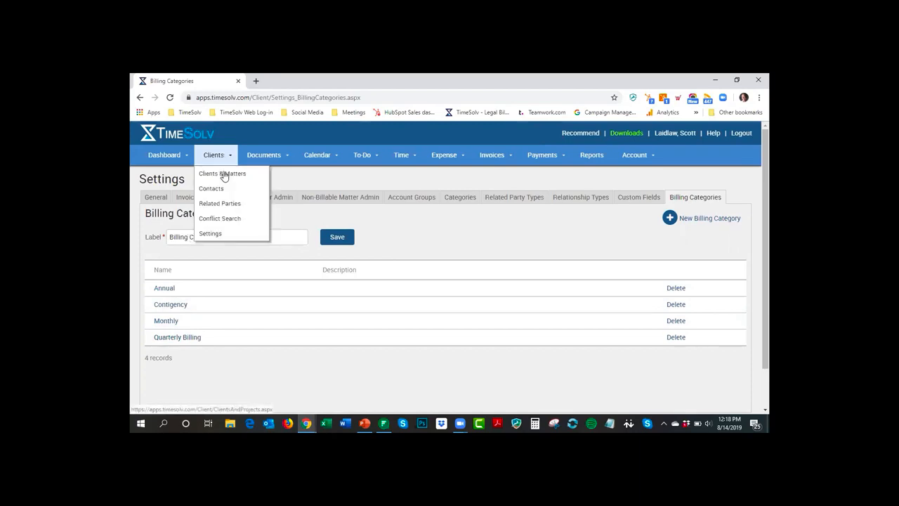
left_click(224, 176)
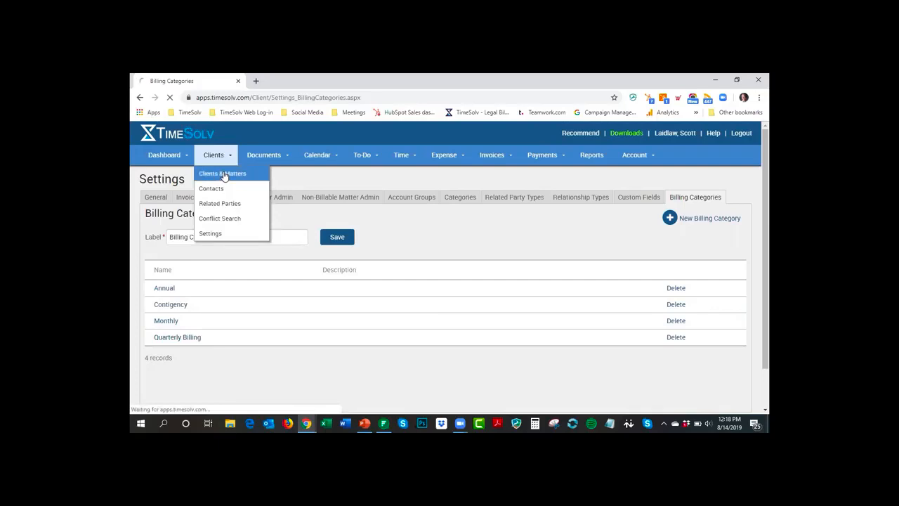
left_click(177, 274)
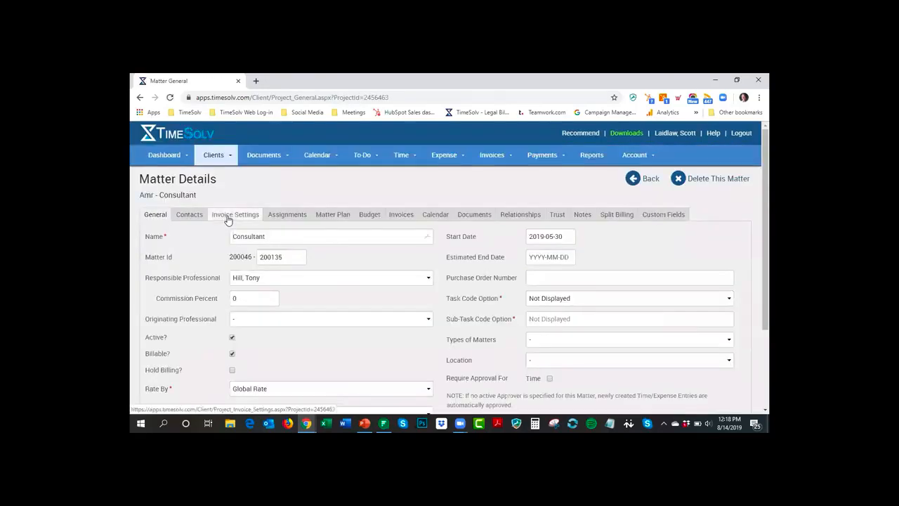
left_click(227, 215)
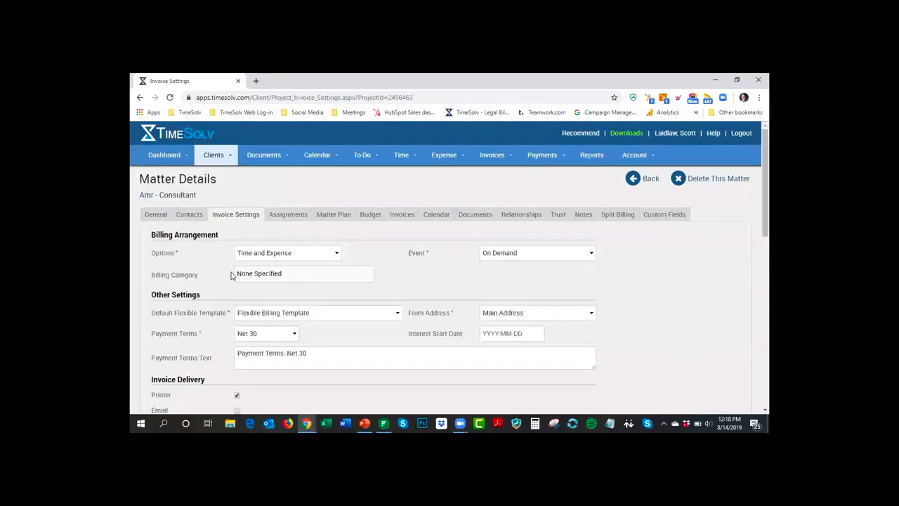
left_click(285, 275)
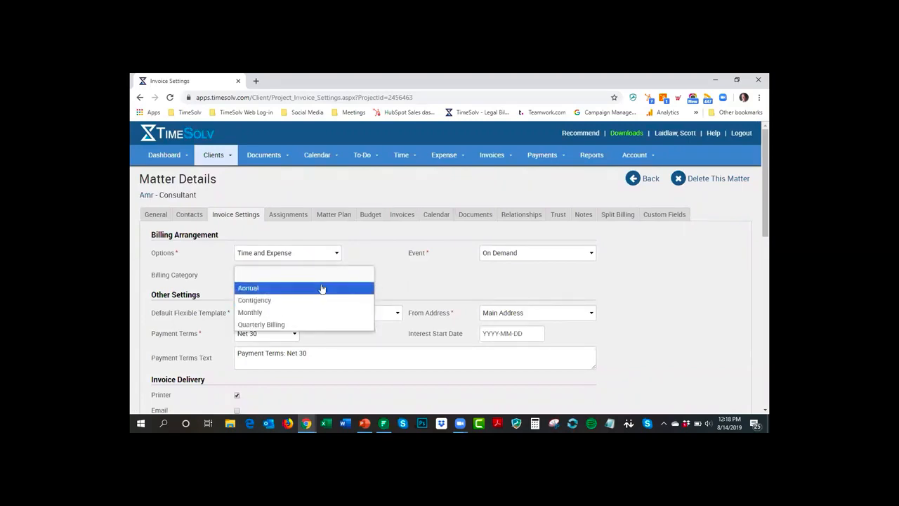
left_click(275, 288)
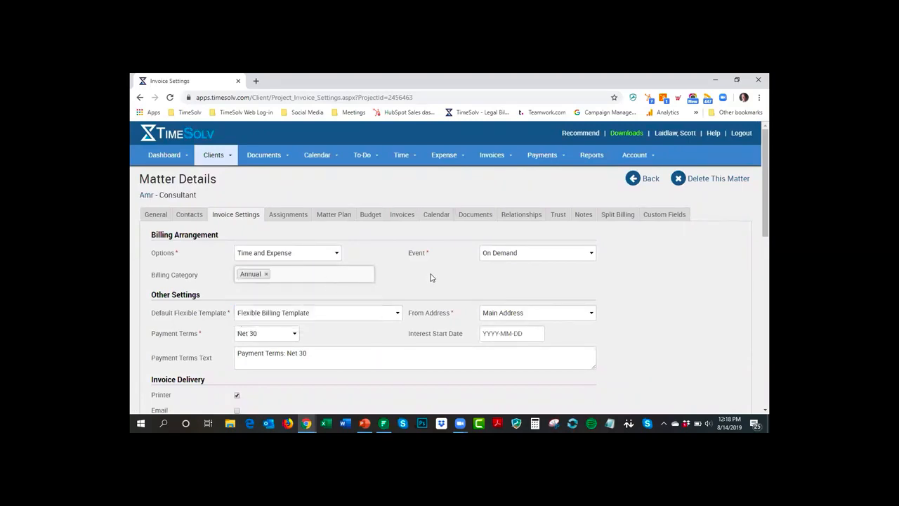
Step: Try adding Monthly as a second billing category on the matter, and remove it again
left_click(289, 275)
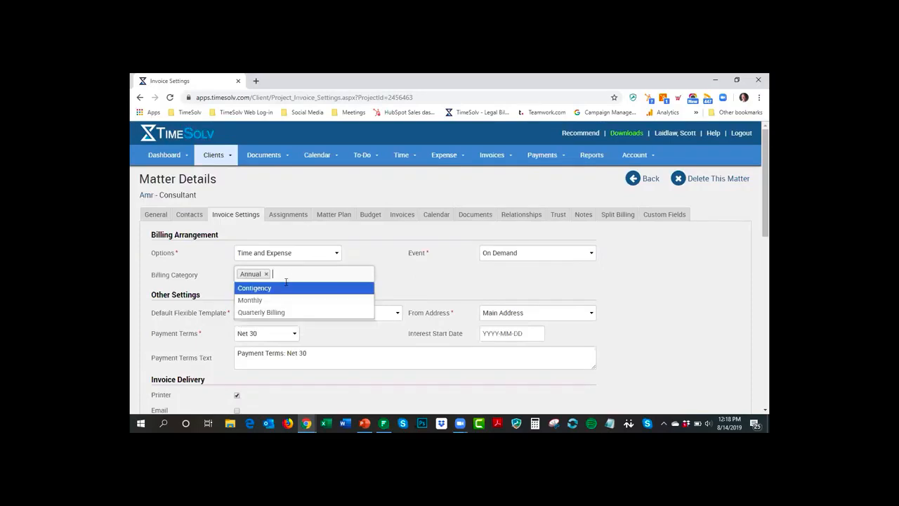
left_click(307, 301)
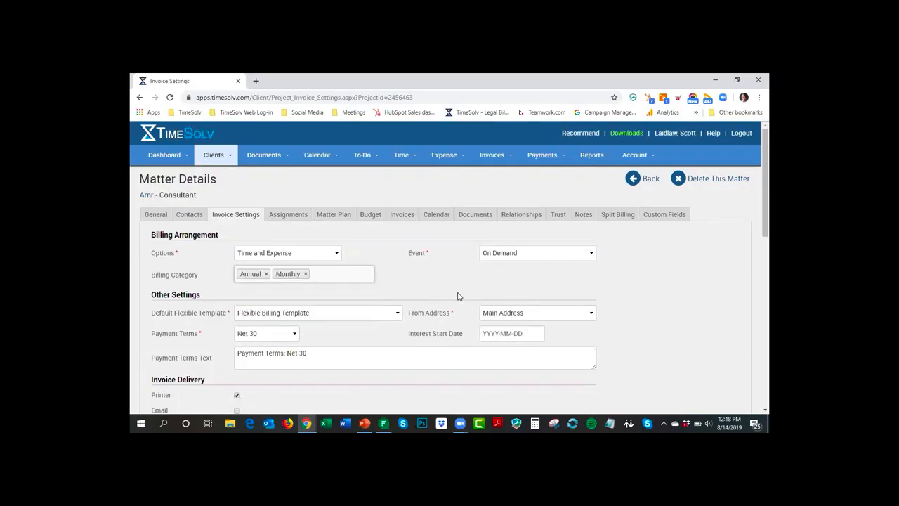
left_click(306, 274)
Step: Save the matter's invoice settings
scroll(237, 349, "down", 4)
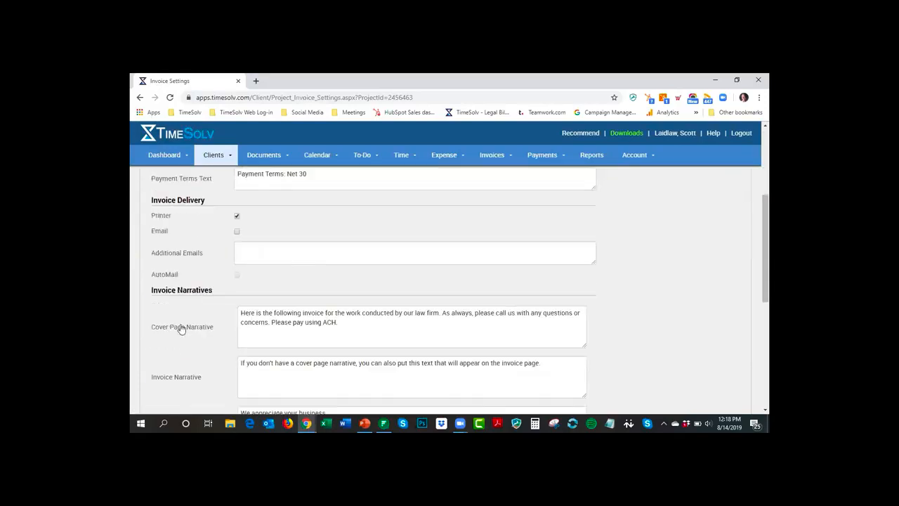
scroll(221, 325, "down", 5)
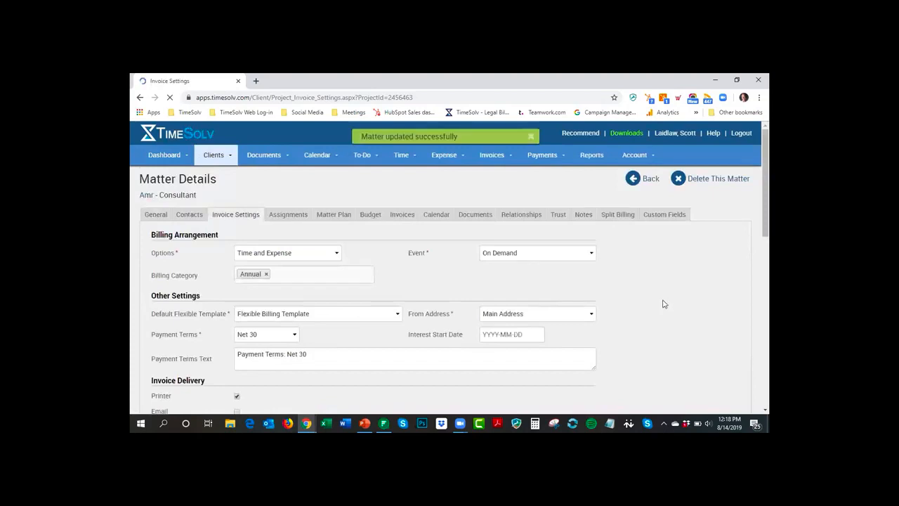
Step: Start new draft invoices for all clients, limited to the Quarterly Billing category
left_click(491, 155)
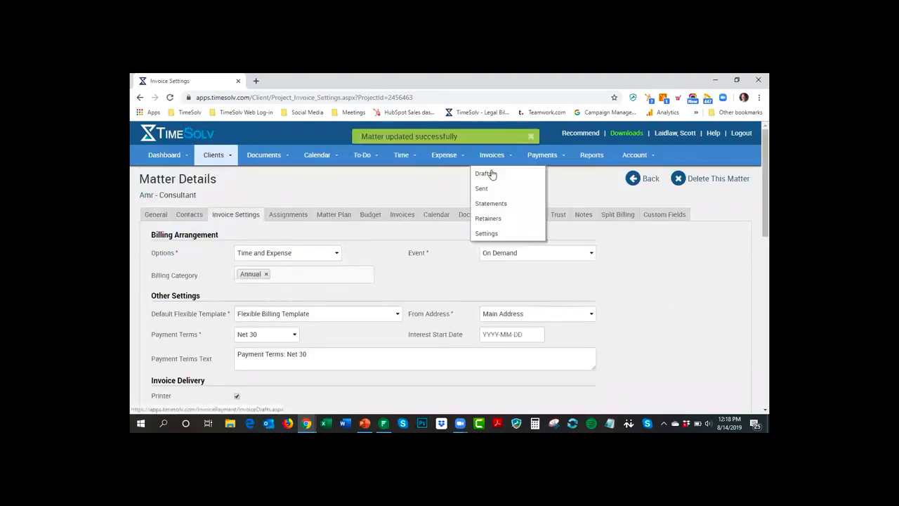
left_click(491, 180)
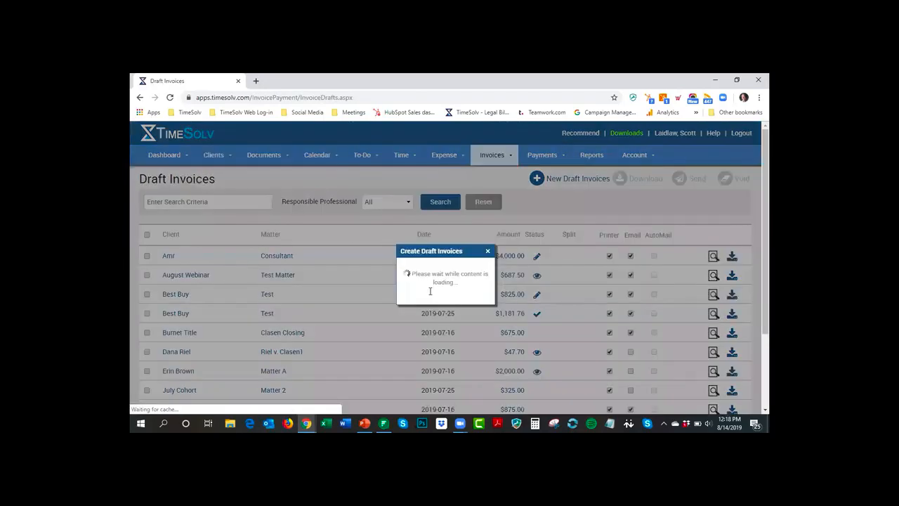
left_click(430, 291)
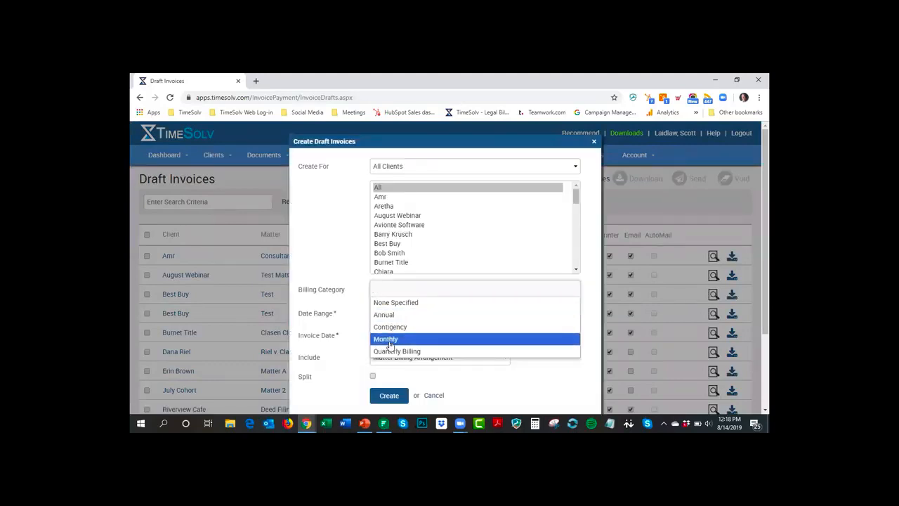
left_click(394, 352)
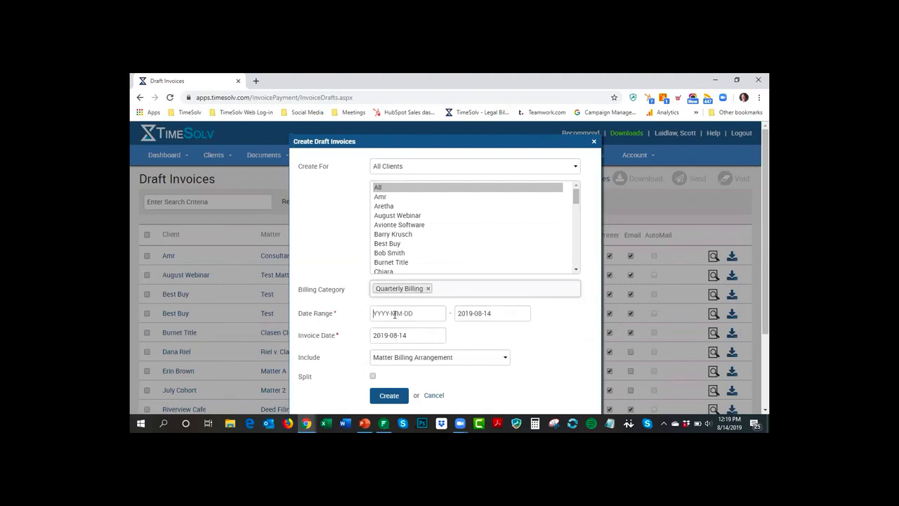
Step: Examine the client list and the start date calendar for the new draft invoices without choosing a date
left_click(394, 314)
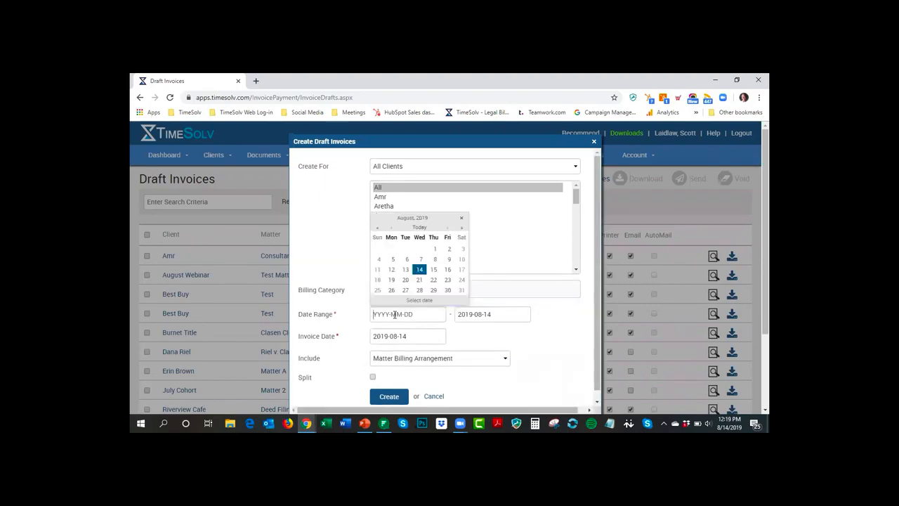
left_click(548, 315)
scroll(417, 231, "down", 6)
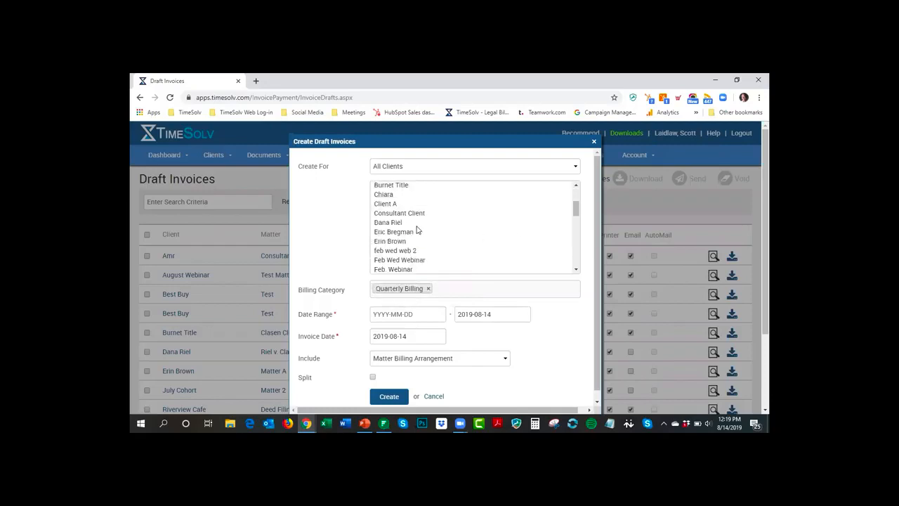
scroll(403, 231, "down", 8)
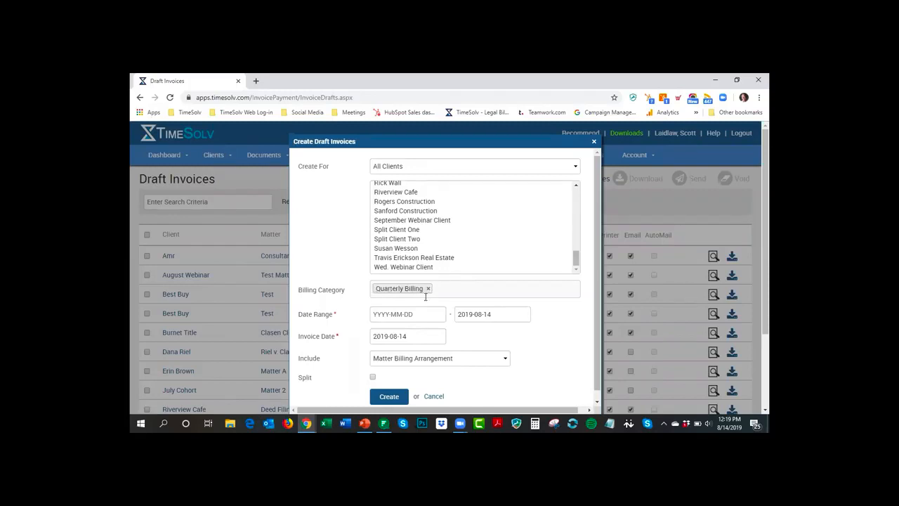
left_click(391, 317)
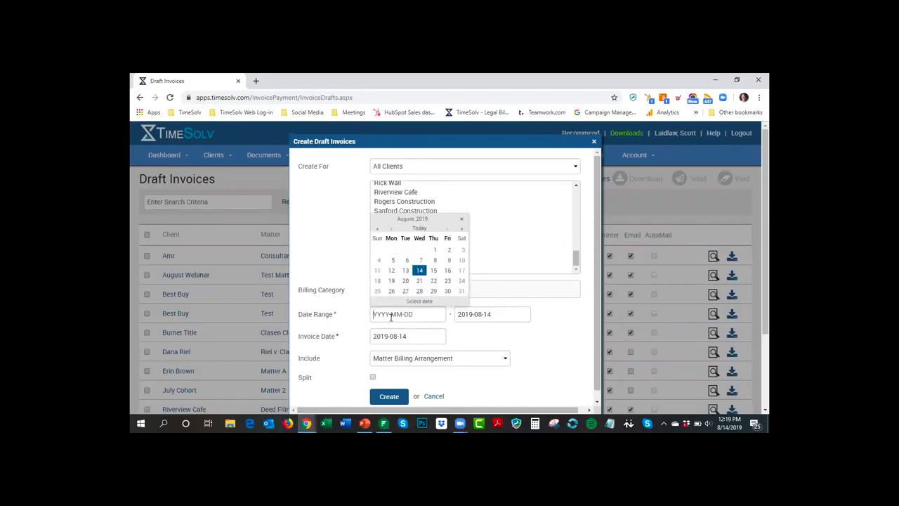
left_click(567, 307)
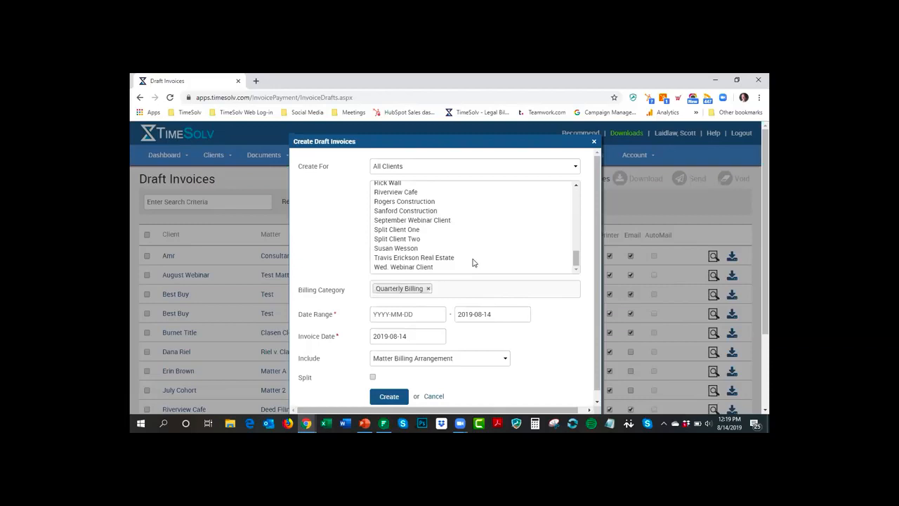
left_click(385, 313)
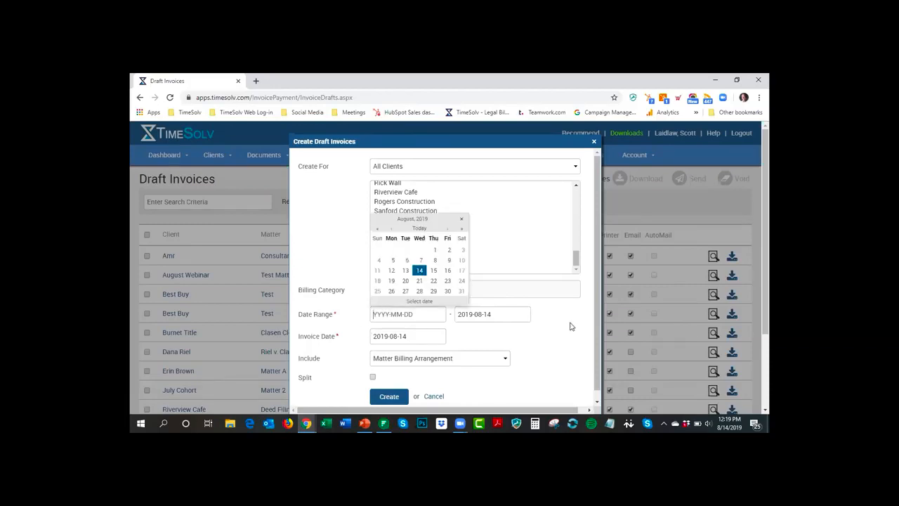
left_click(572, 326)
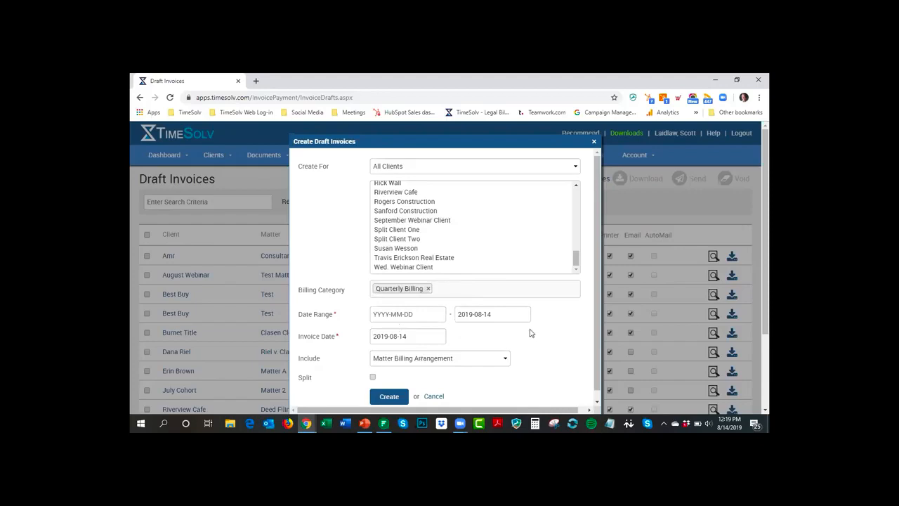
Step: View the Include options for the draft invoices and cancel their creation
scroll(570, 325, "down", 1)
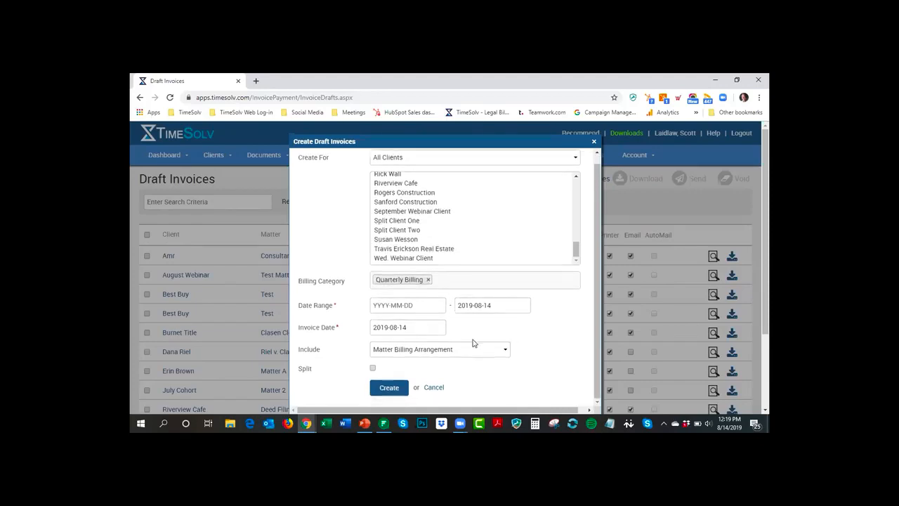
left_click(501, 352)
left_click(552, 340)
left_click(433, 387)
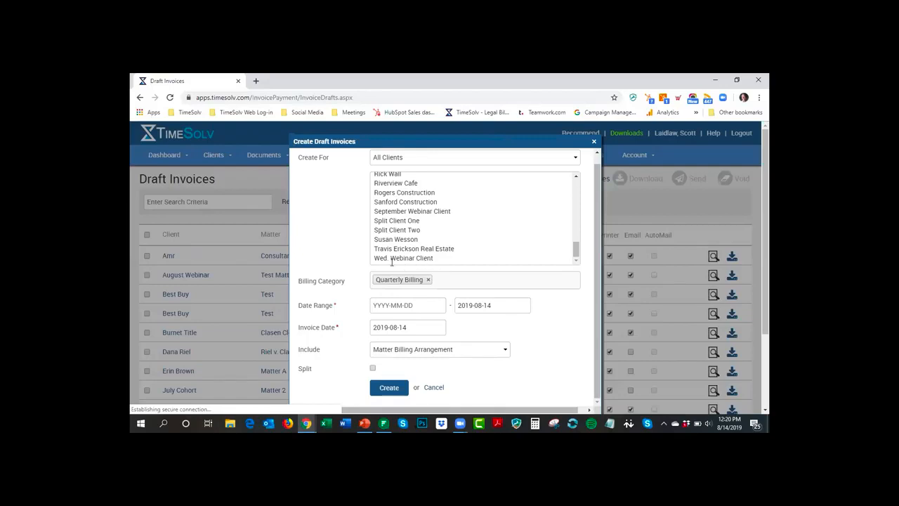
Step: Switch to PowerPoint to check the Today's Webinar agenda slide, and return to TimeSolv in Chrome
key("alt+Tab")
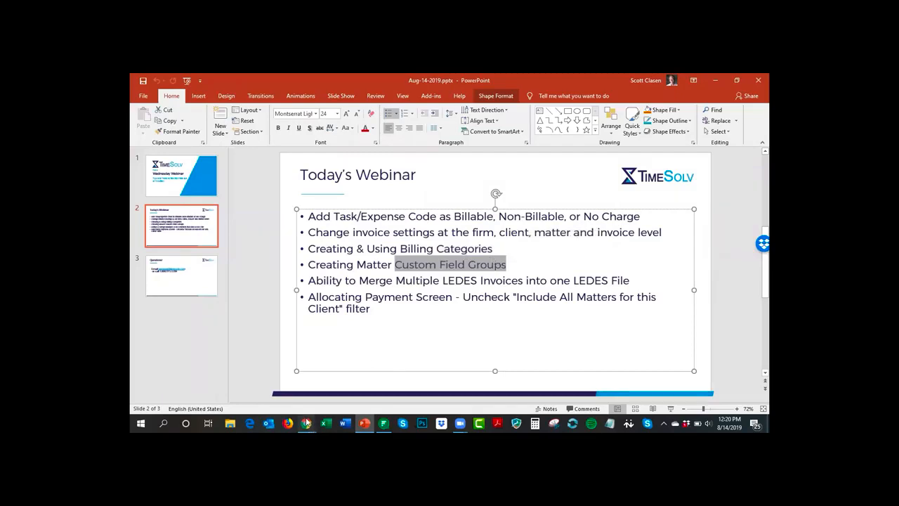
mouse_move(307, 423)
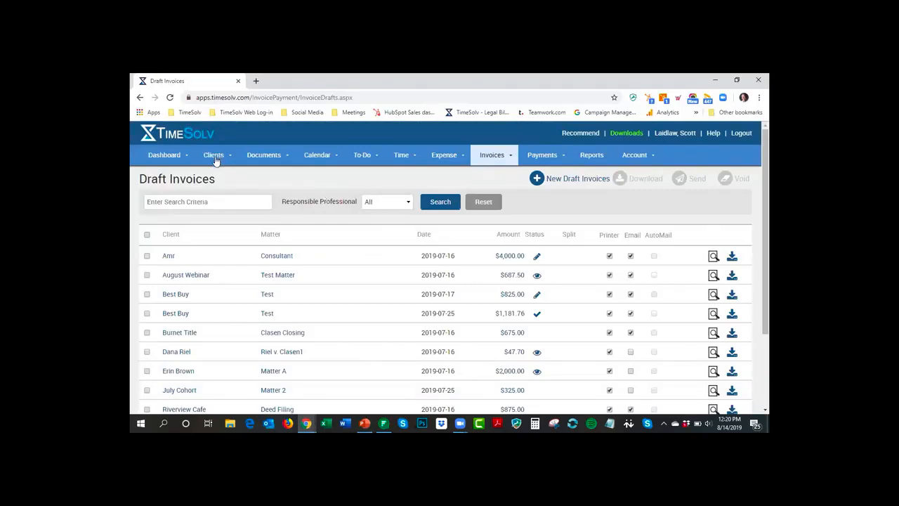
Step: Open the matter groups of the custom fields in the client settings
mouse_move(216, 161)
left_click(217, 236)
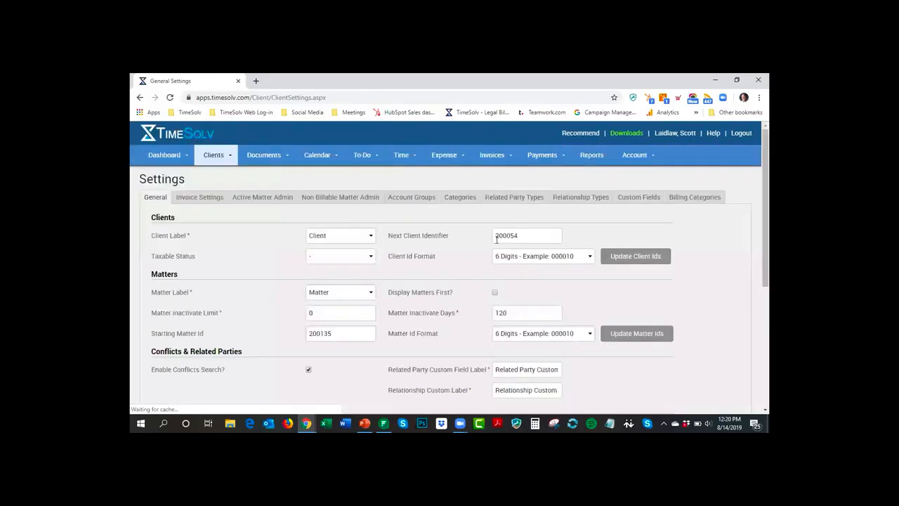
left_click(639, 197)
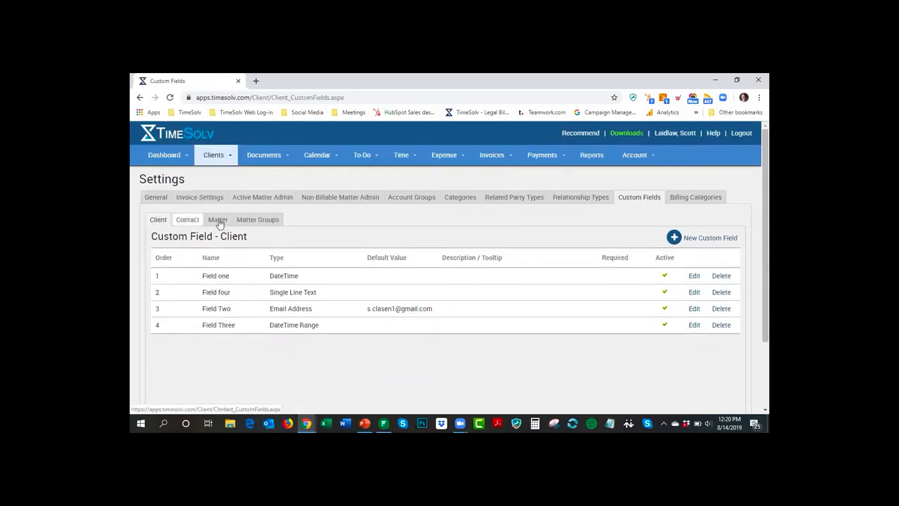
left_click(266, 224)
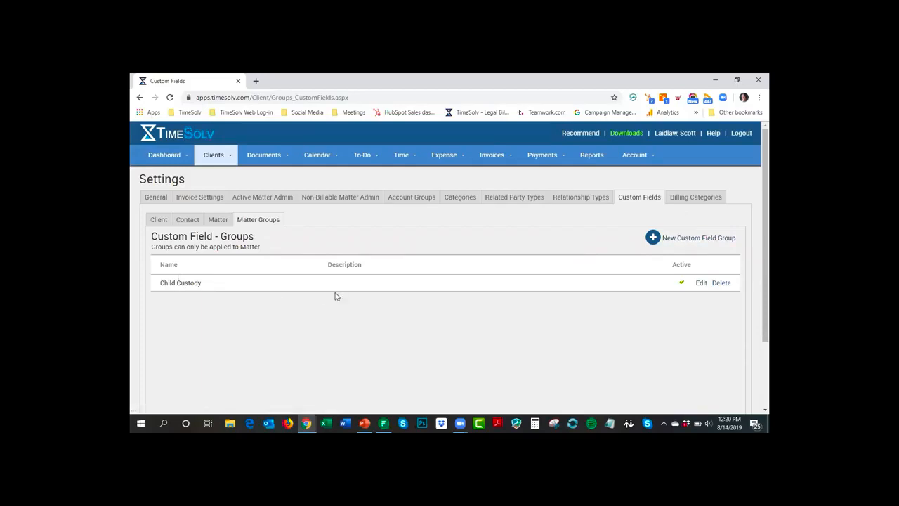
Step: View the Child Custody group's details without changing them, and examine the custom fields defined for matters
left_click(700, 285)
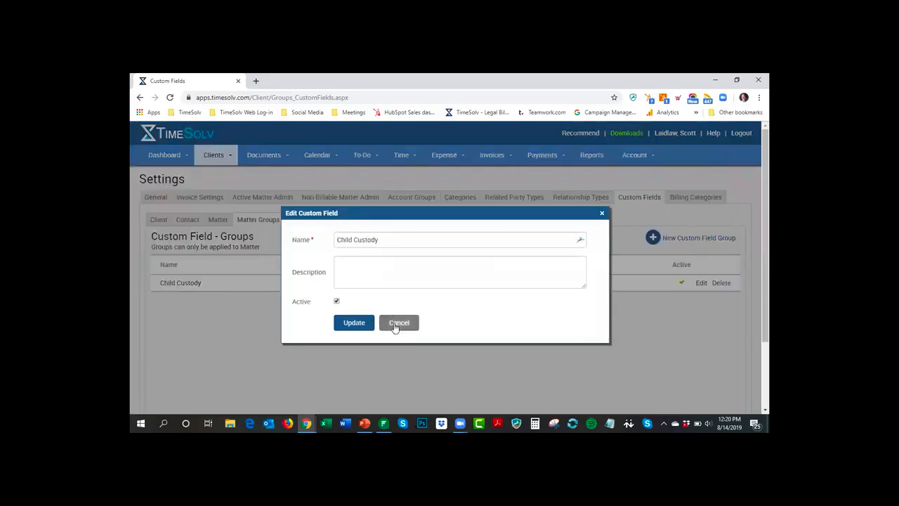
left_click(395, 323)
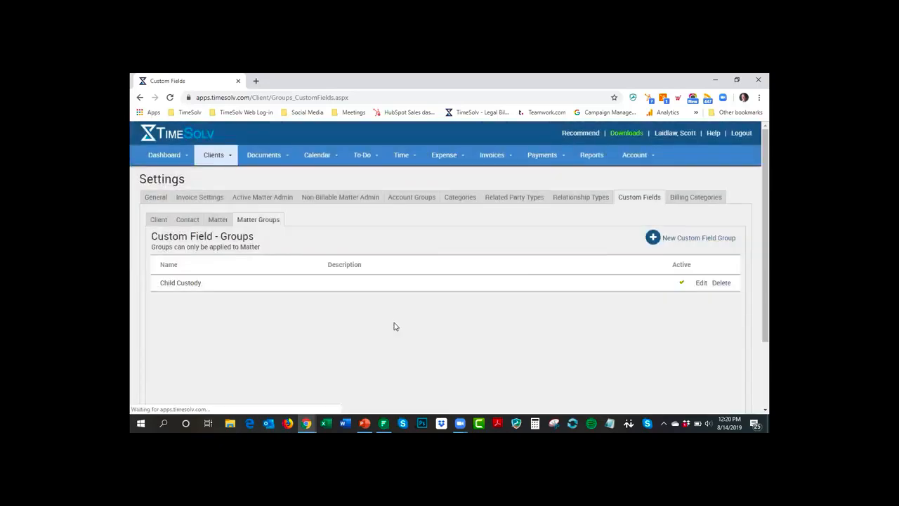
left_click(217, 222)
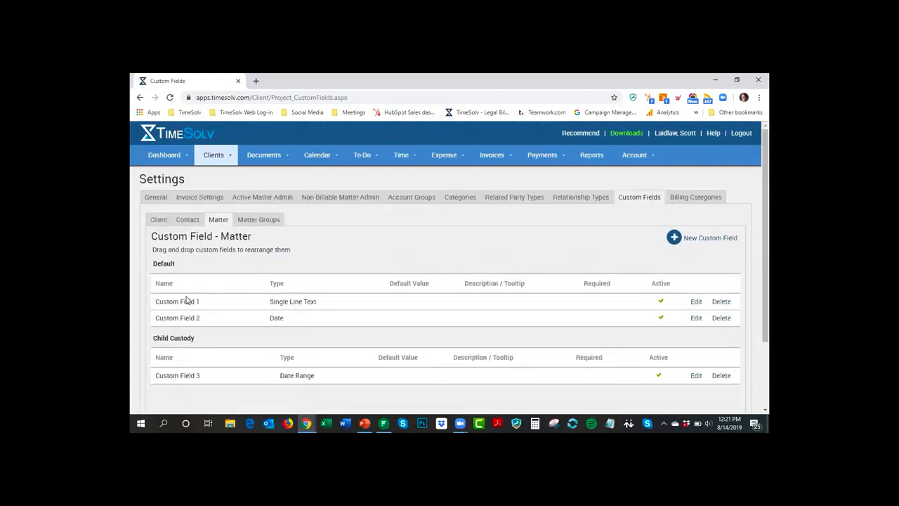
scroll(246, 303, "down", 1)
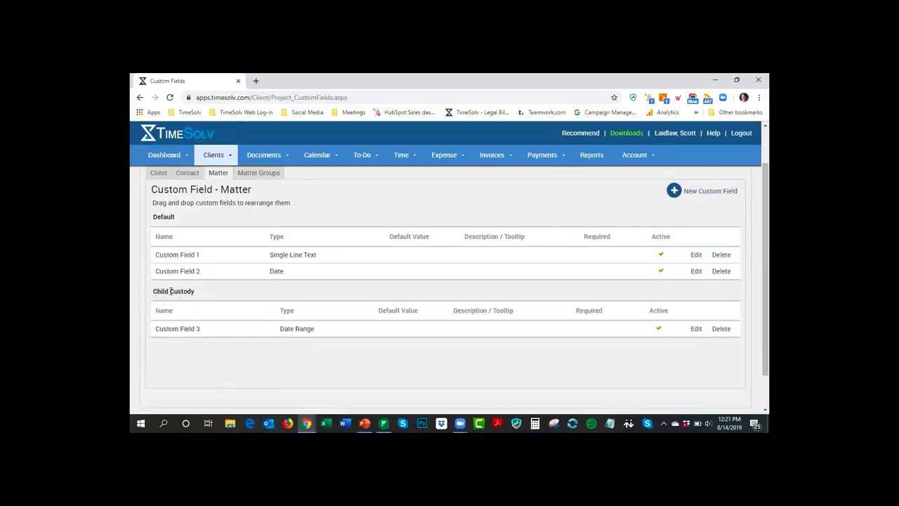
Step: Start a new matter custom field and look through the available field types
left_click(699, 195)
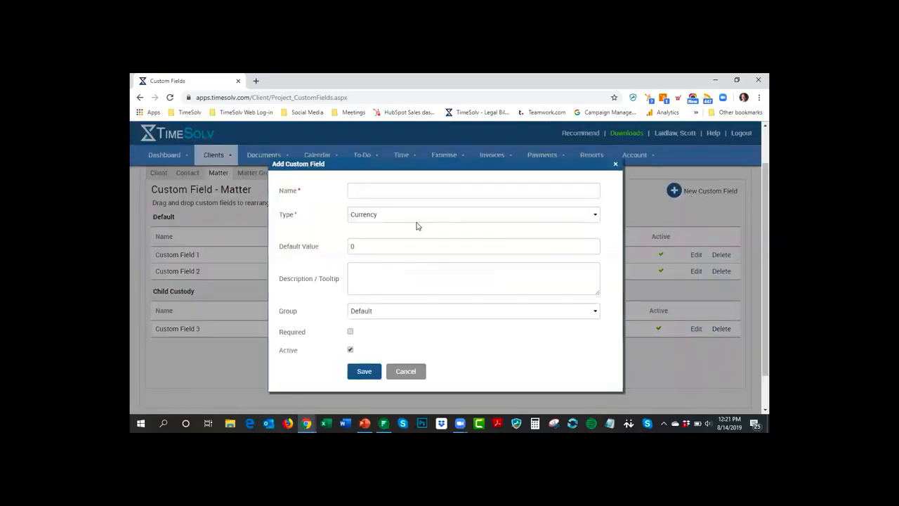
left_click(399, 212)
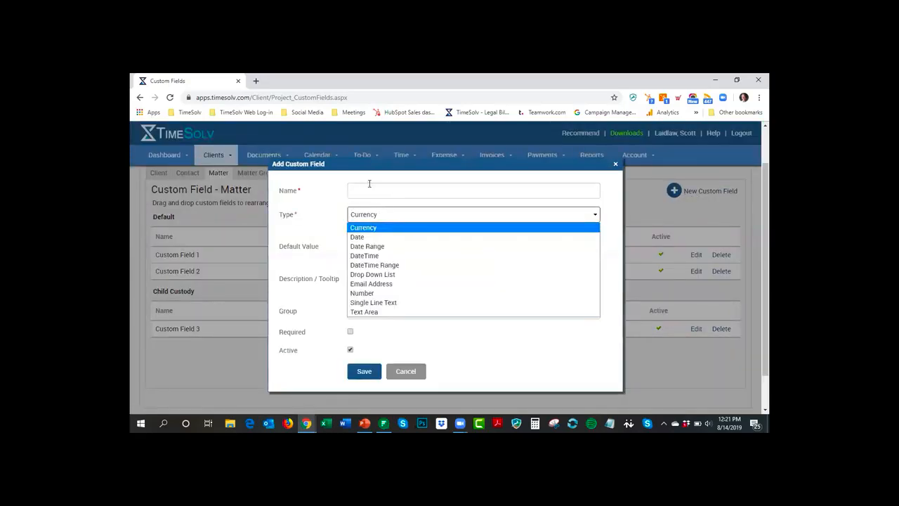
left_click(362, 208)
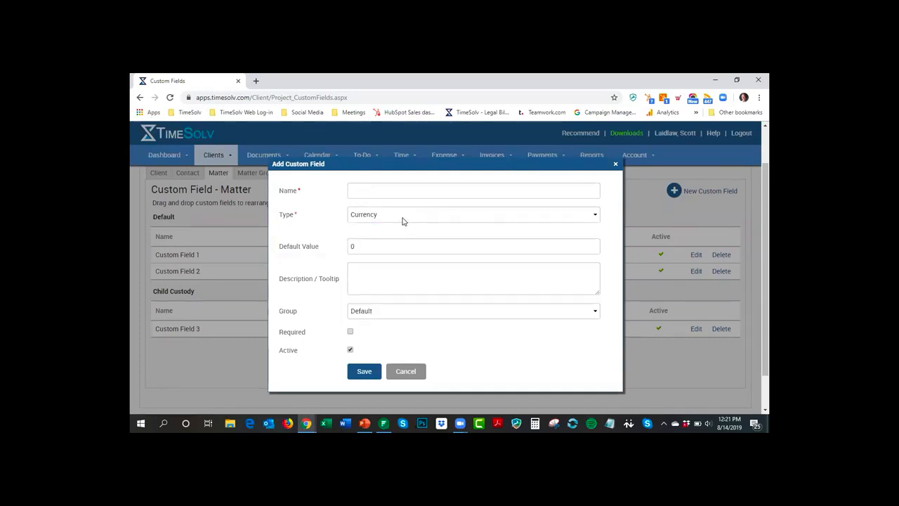
left_click(404, 216)
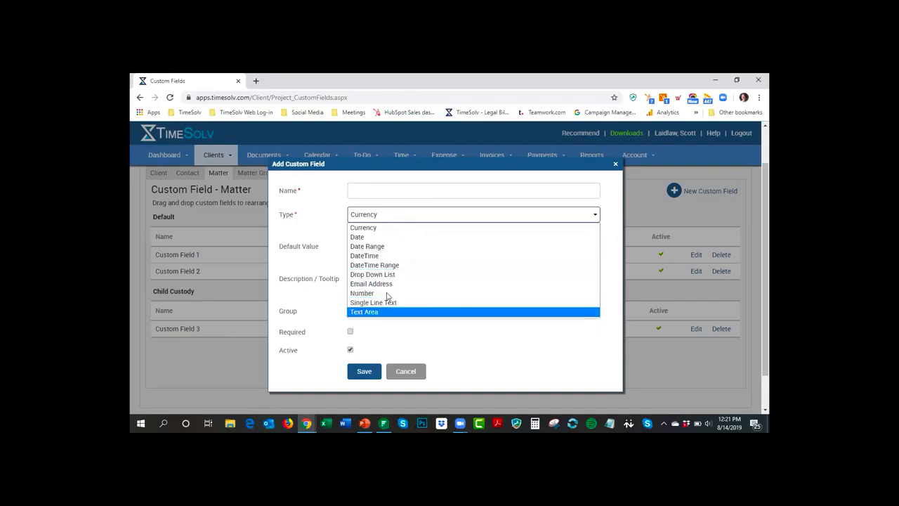
left_click(390, 187)
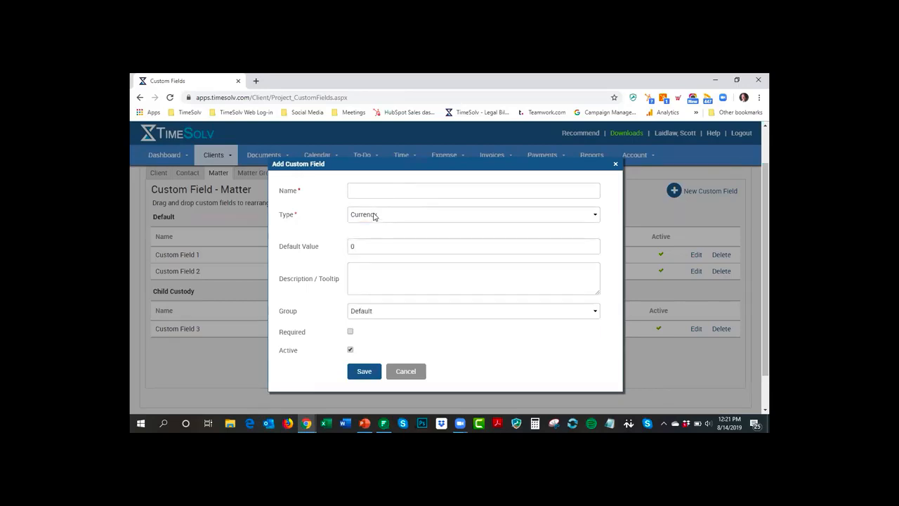
Step: Create a matter custom field named Date Range, with type Date Range, in the Child Custody group and save it
left_click(383, 215)
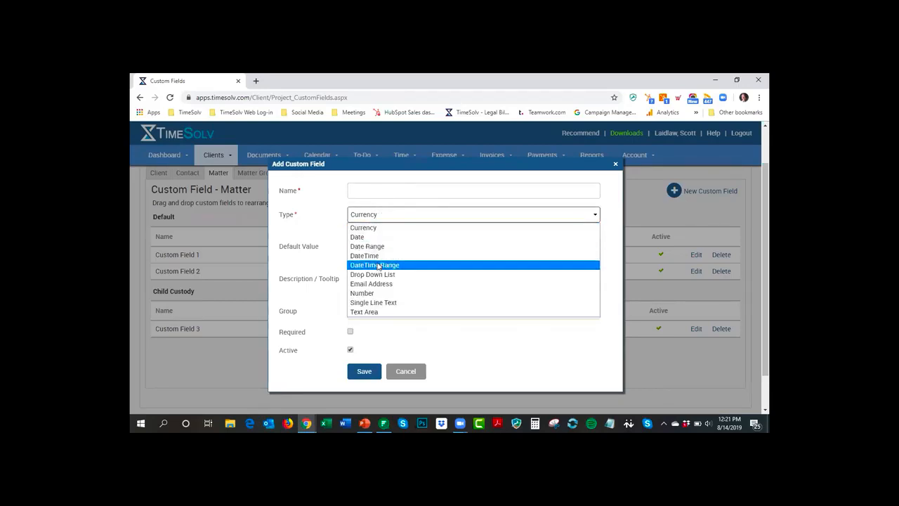
left_click(374, 246)
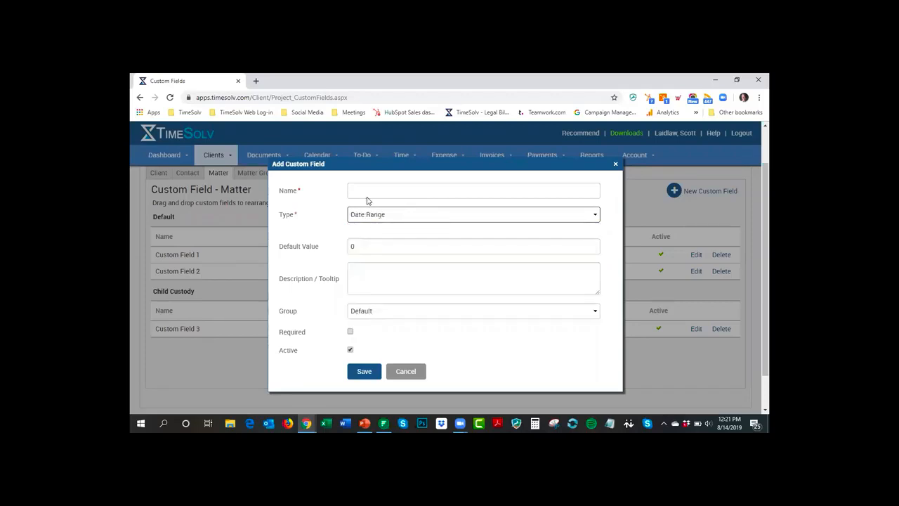
left_click(366, 190)
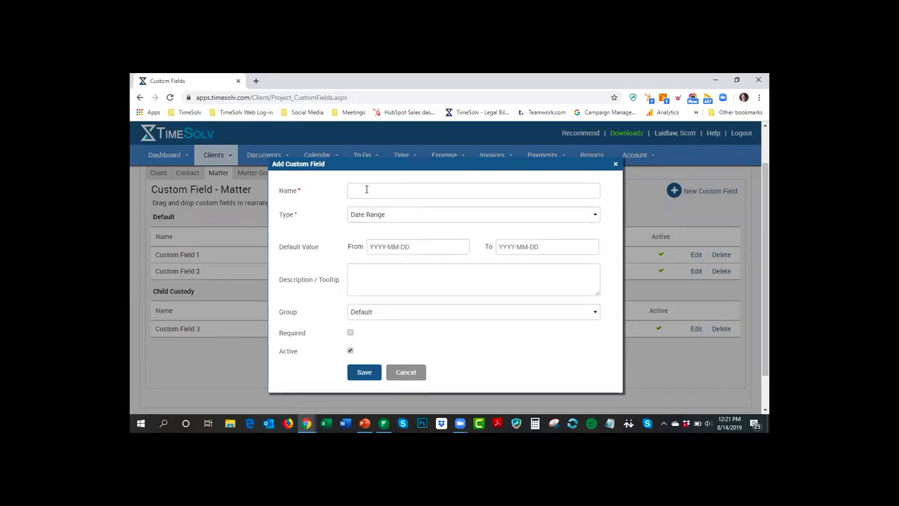
type("Date Range")
left_click(380, 317)
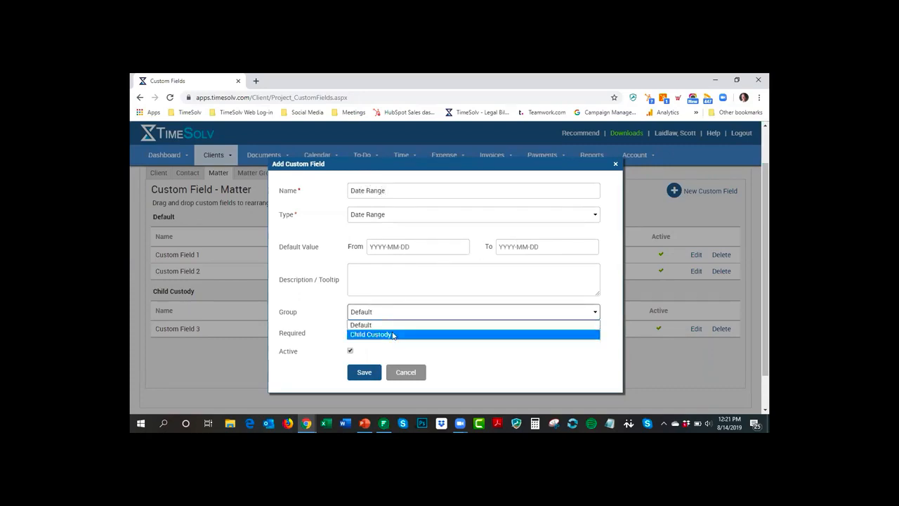
left_click(375, 333)
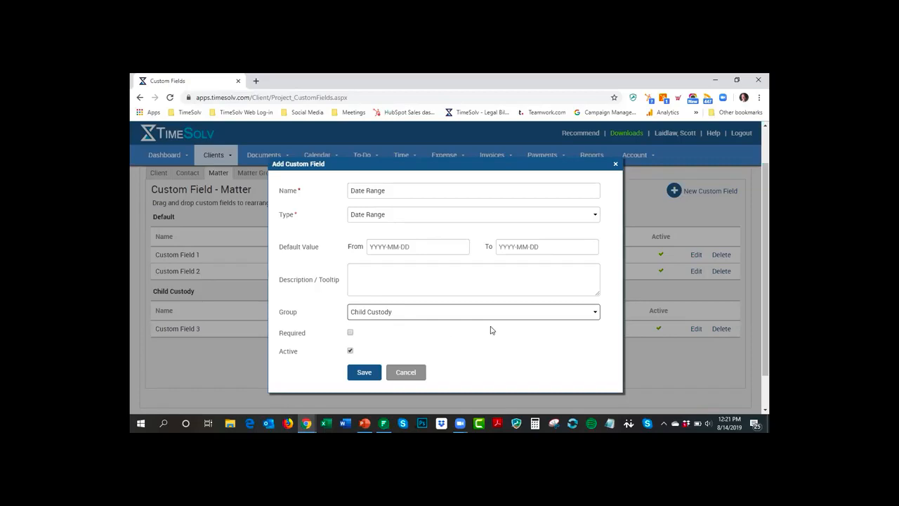
left_click(368, 375)
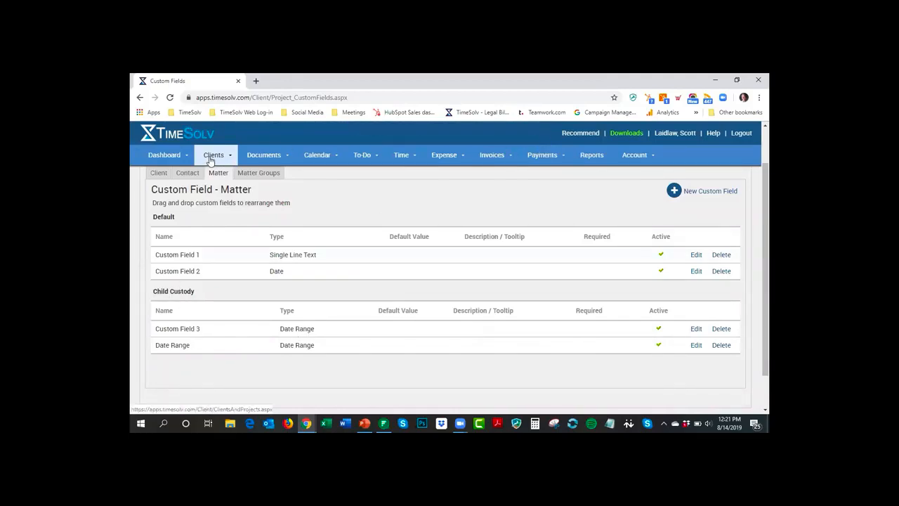
Step: Open the custom fields of the July Certification Work matter
mouse_move(216, 156)
left_click(222, 175)
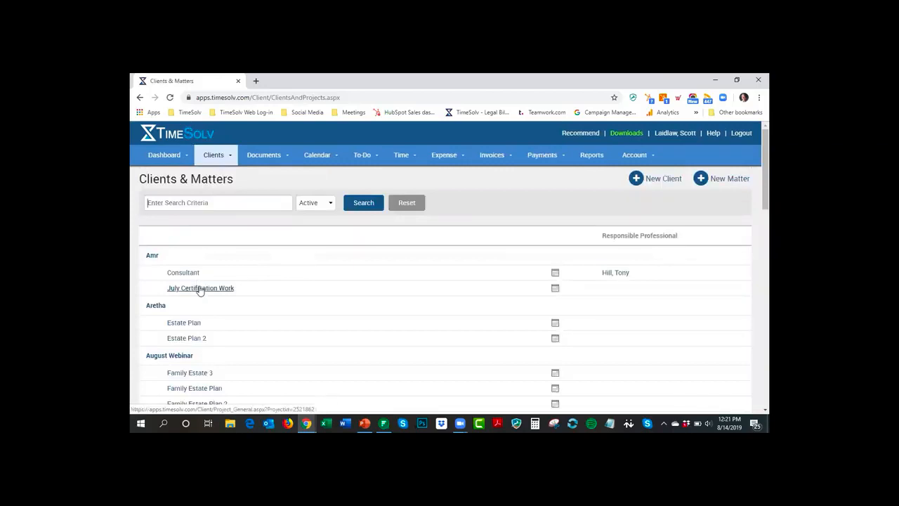
left_click(200, 289)
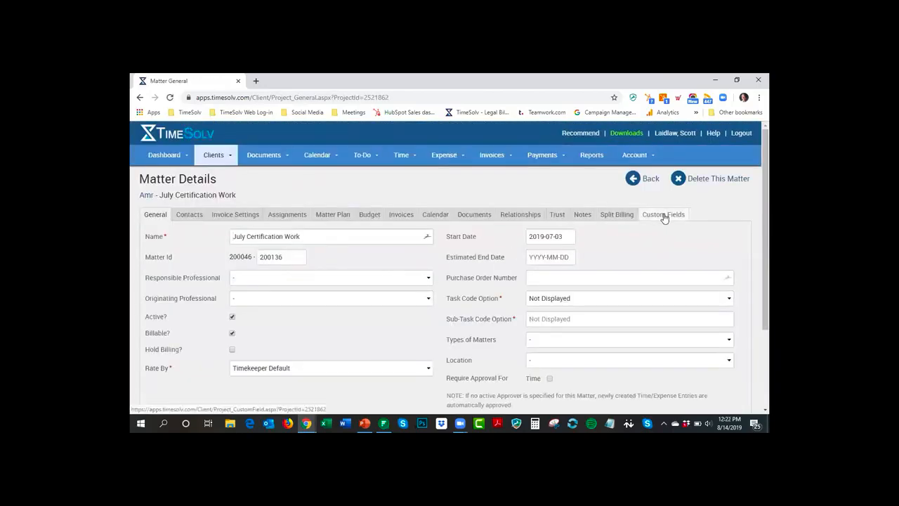
left_click(665, 217)
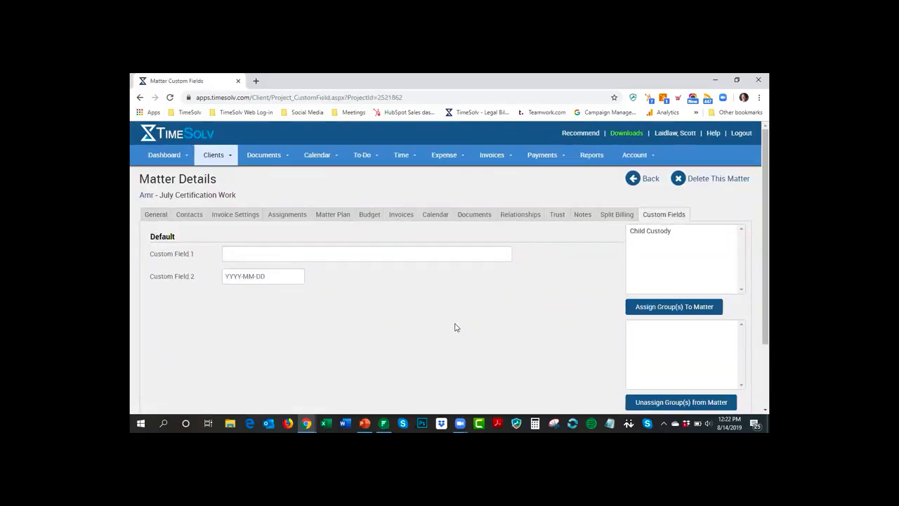
Step: Assign the Child Custody custom field group to the July Certification Work matter and review the group's fields
left_click(655, 234)
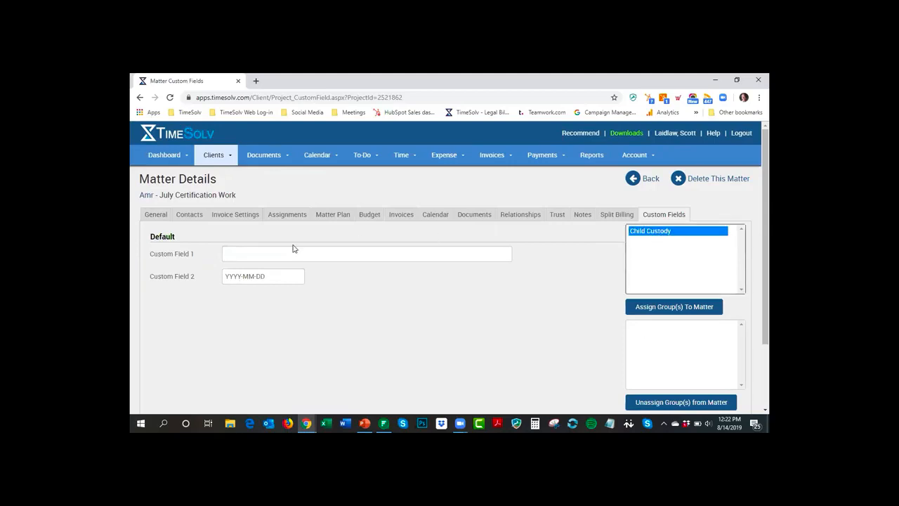
left_click(650, 314)
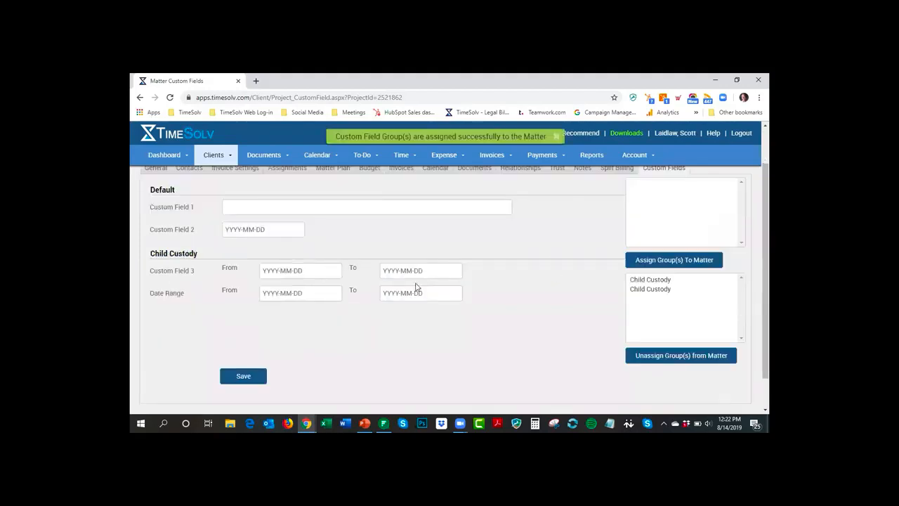
scroll(413, 288, "up", 2)
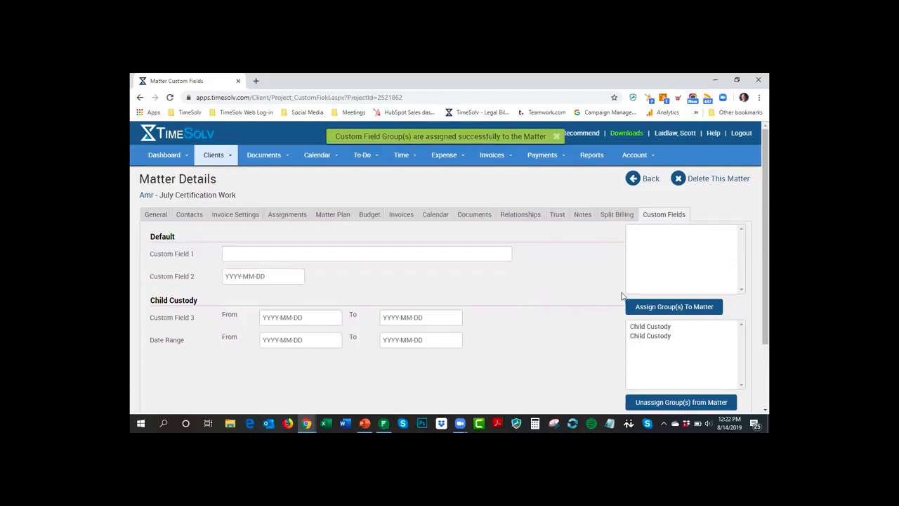
scroll(553, 312, "down", 2)
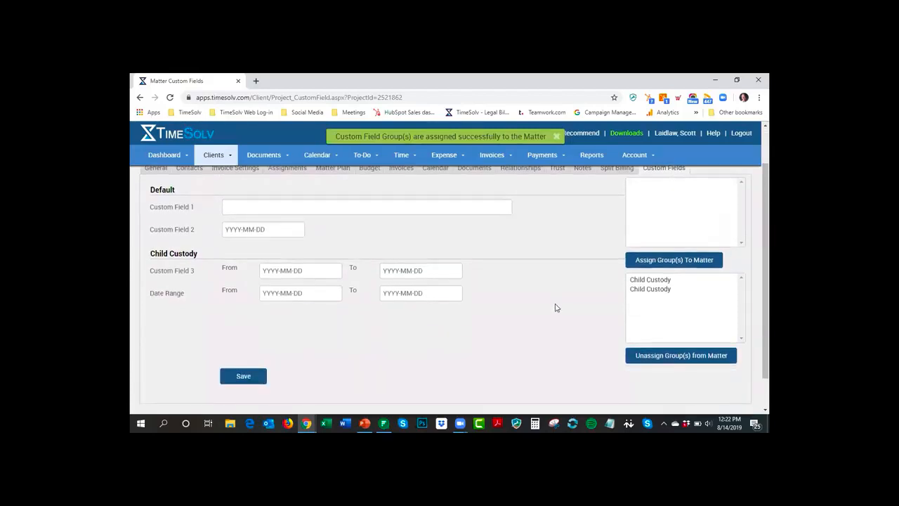
Step: Unassign the Child Custody custom field group from the July Certification Work matter
left_click(660, 281)
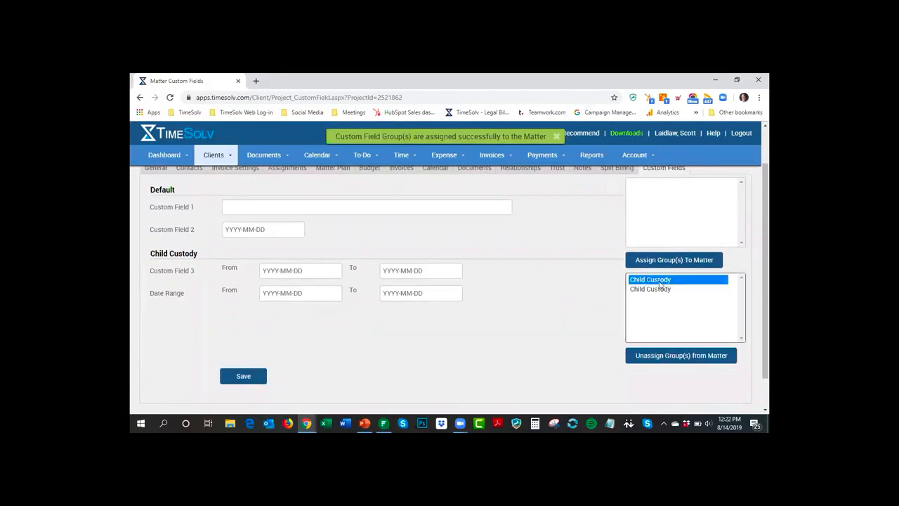
left_click(669, 357)
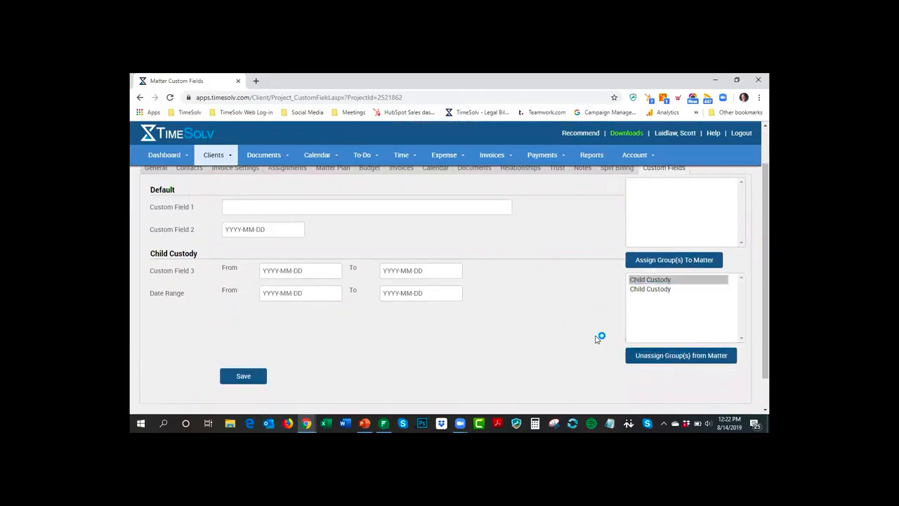
left_click(647, 280)
left_click(677, 358)
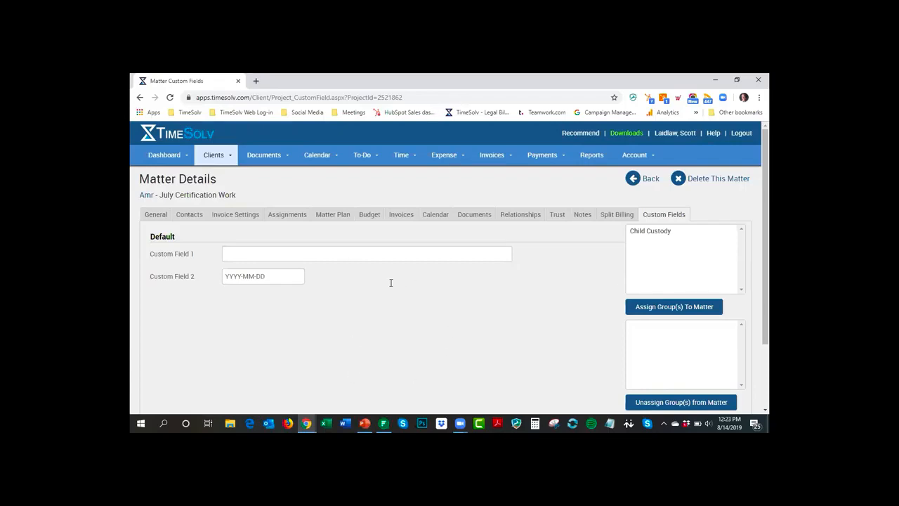
Step: Switch to PowerPoint, highlight "Multiple LEDES Invoices into one LEDES File" on the agenda slide, and return to TimeSolv in Chrome
key("alt+Tab")
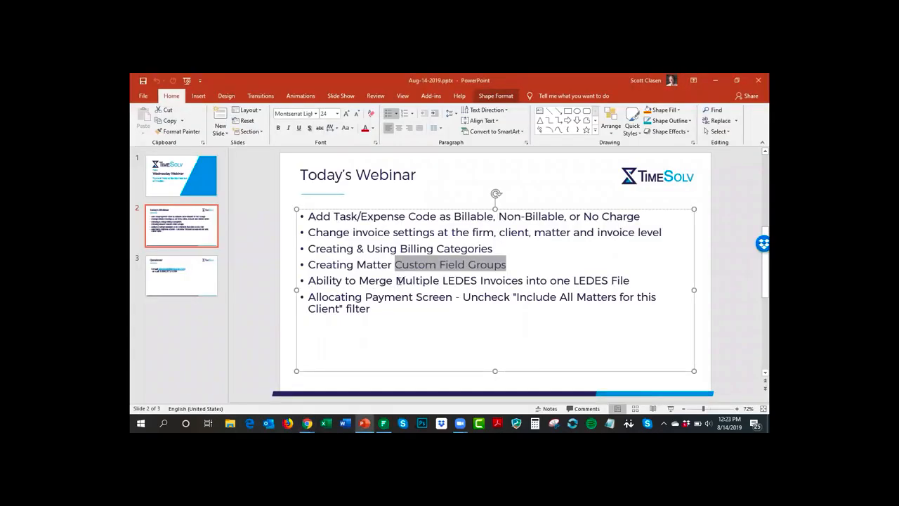
left_click_drag(397, 281, 625, 281)
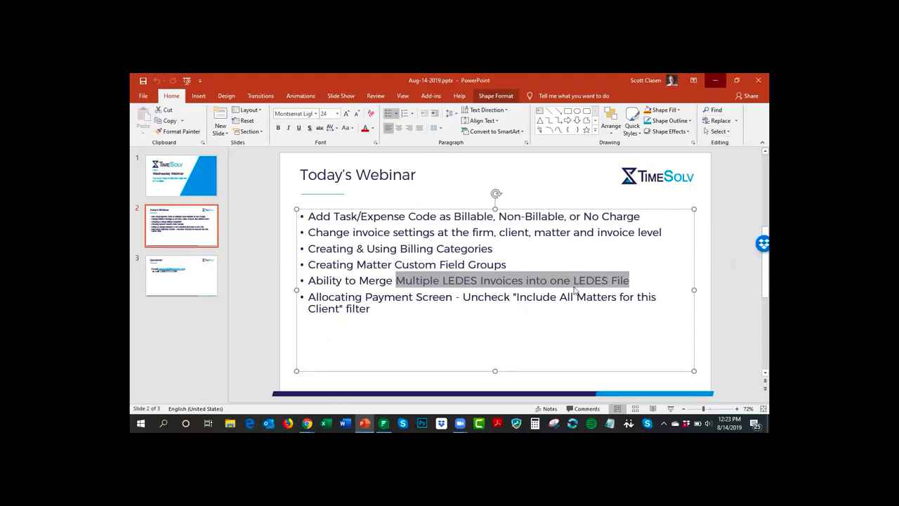
key("alt+Tab")
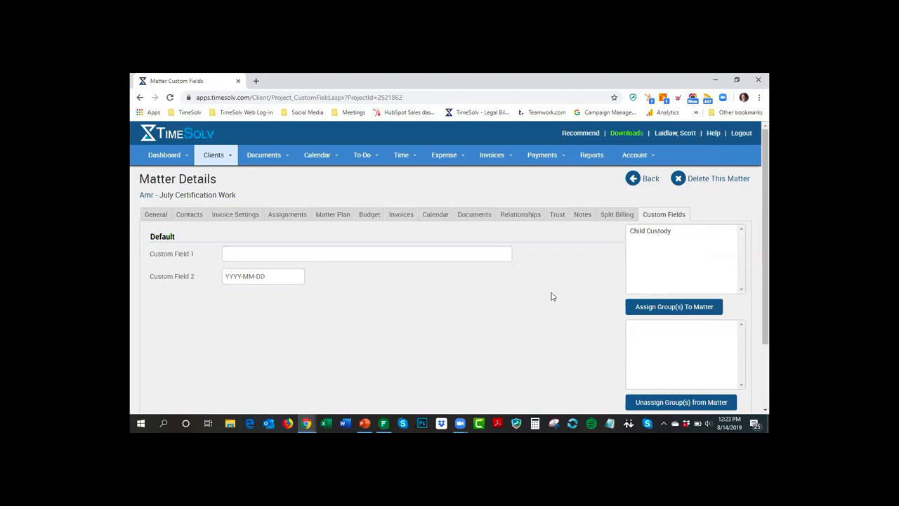
Step: Open the draft invoices and select those for the Consultant matter, both Best Buy Test entries and Burnet Title
mouse_move(492, 160)
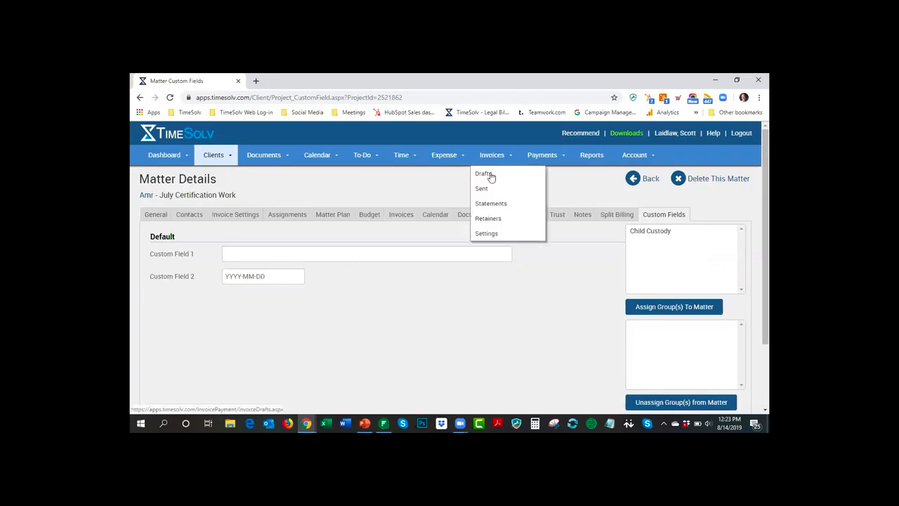
left_click(491, 176)
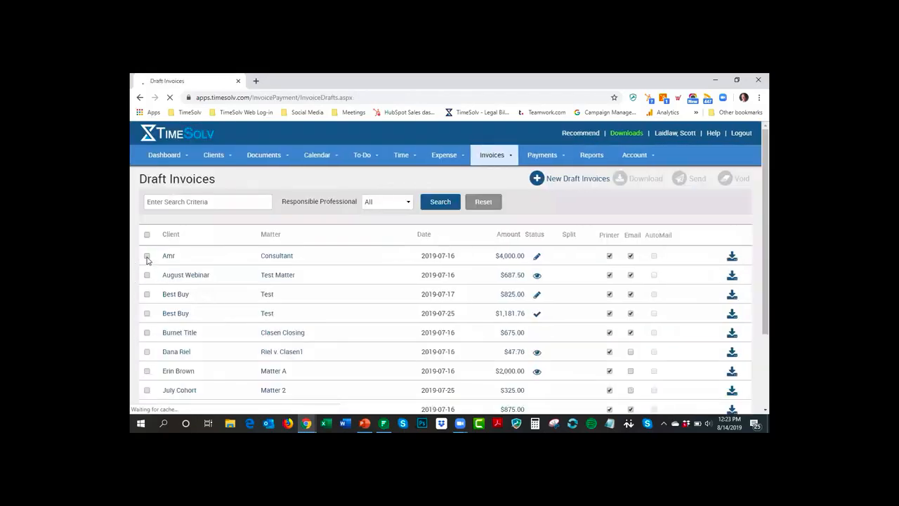
left_click(146, 256)
scroll(148, 253, "down", 1)
left_click(147, 250)
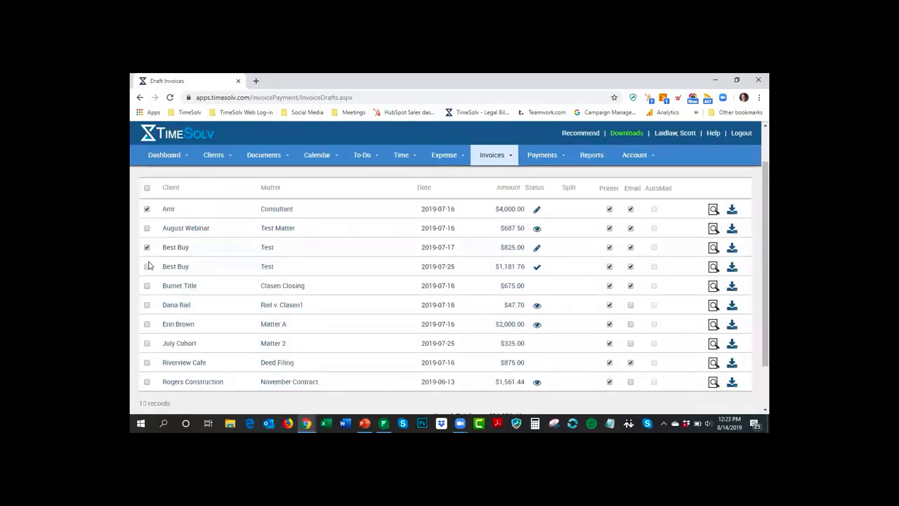
left_click(147, 268)
left_click(147, 287)
scroll(321, 277, "up", 1)
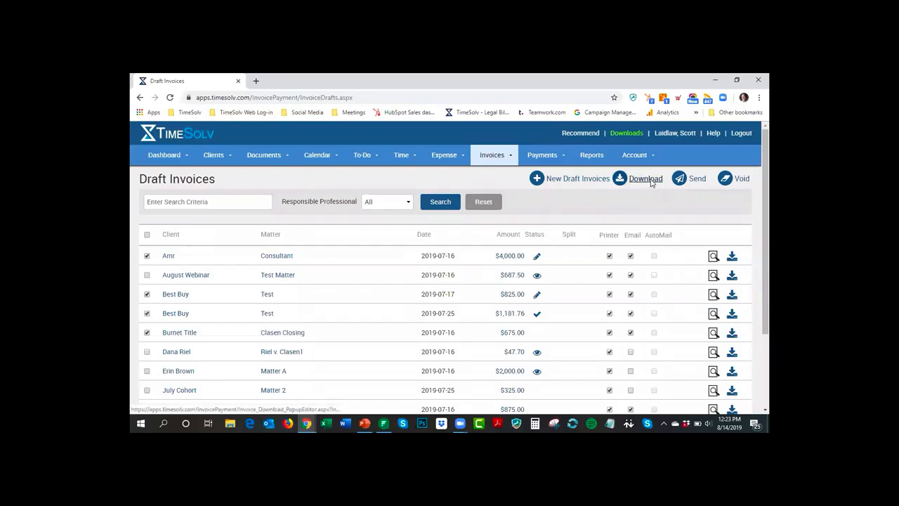
Step: Choose LEDES 1998B as the download format for the selected draft invoices, and close the download dialog without downloading
left_click(651, 180)
left_click(480, 276)
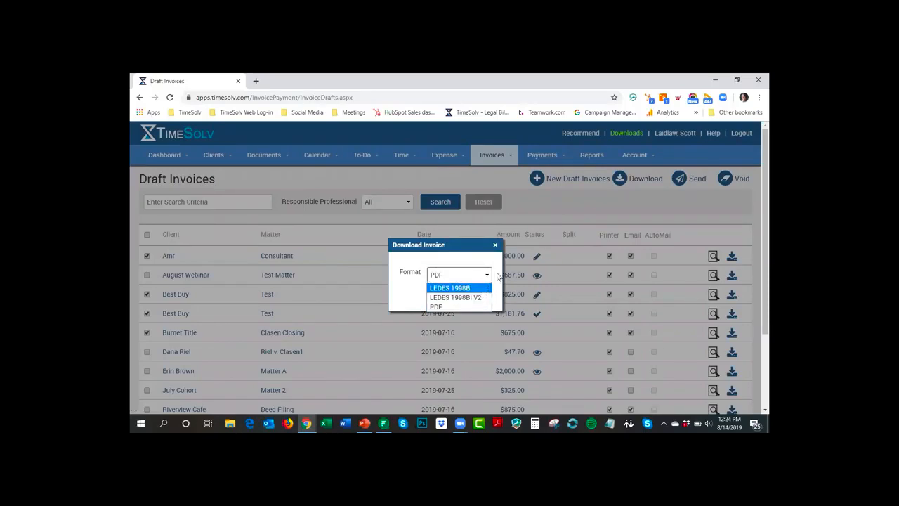
left_click(482, 288)
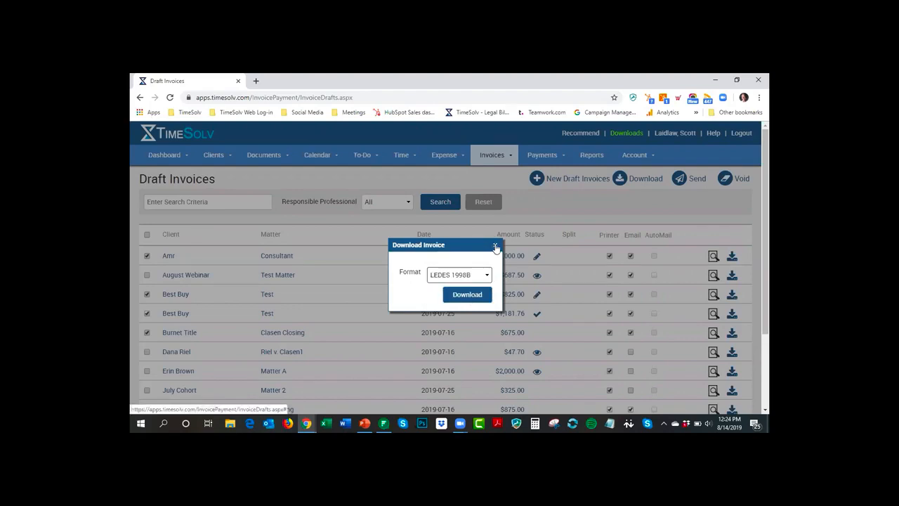
left_click(497, 245)
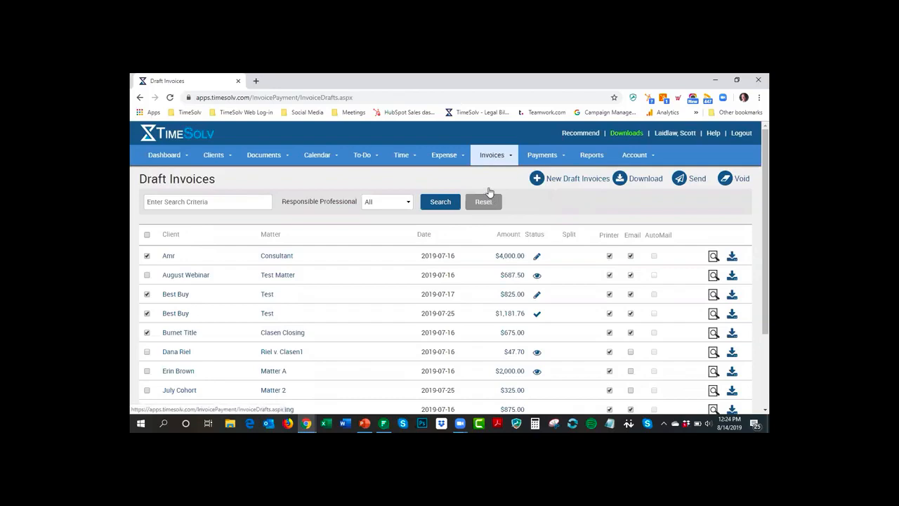
Step: Open the sent invoices and select invoices 281, 278, 277, 276 and 275
left_click(489, 191)
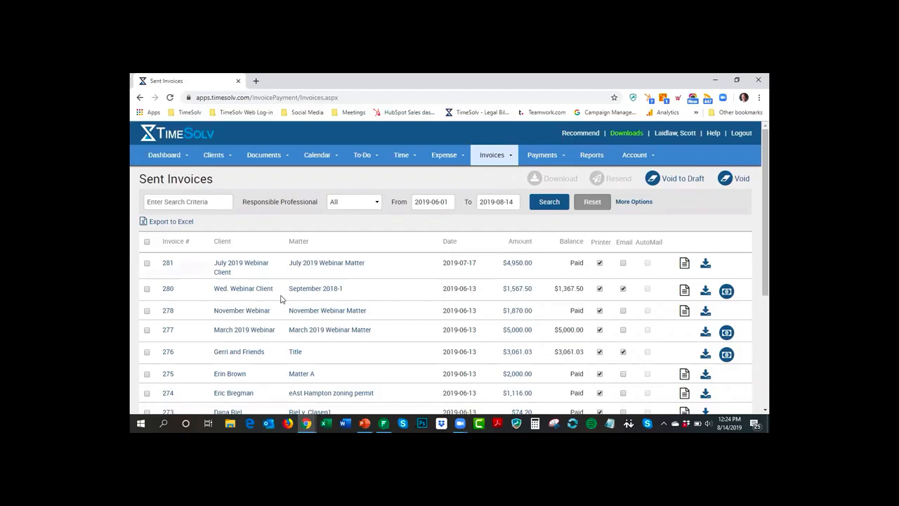
left_click(147, 263)
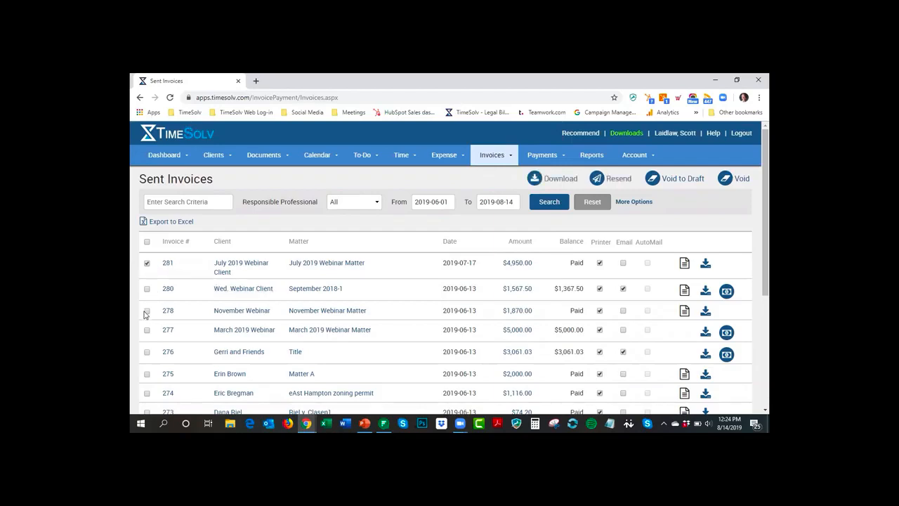
left_click(147, 310)
left_click(147, 331)
left_click(147, 352)
left_click(147, 374)
Step: View the download format options for the selected sent invoices, leaving the format at PDF
left_click(557, 182)
left_click(471, 276)
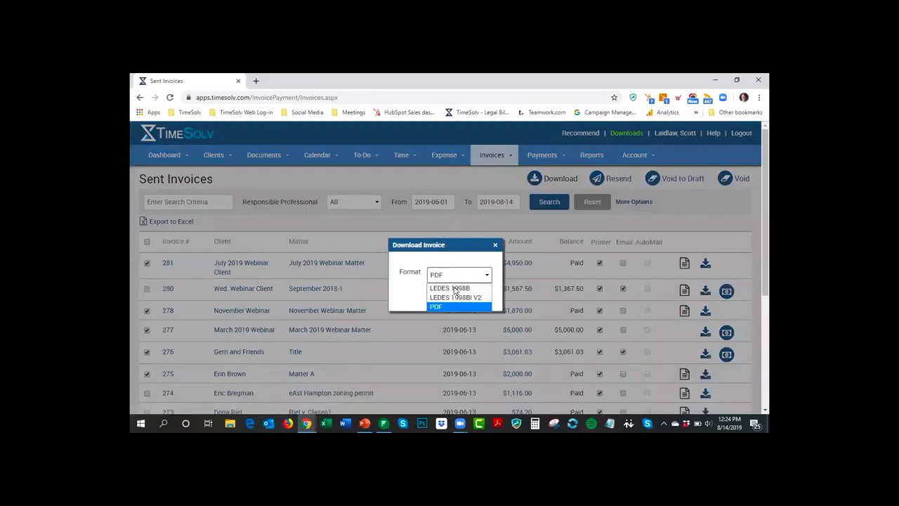
left_click(469, 259)
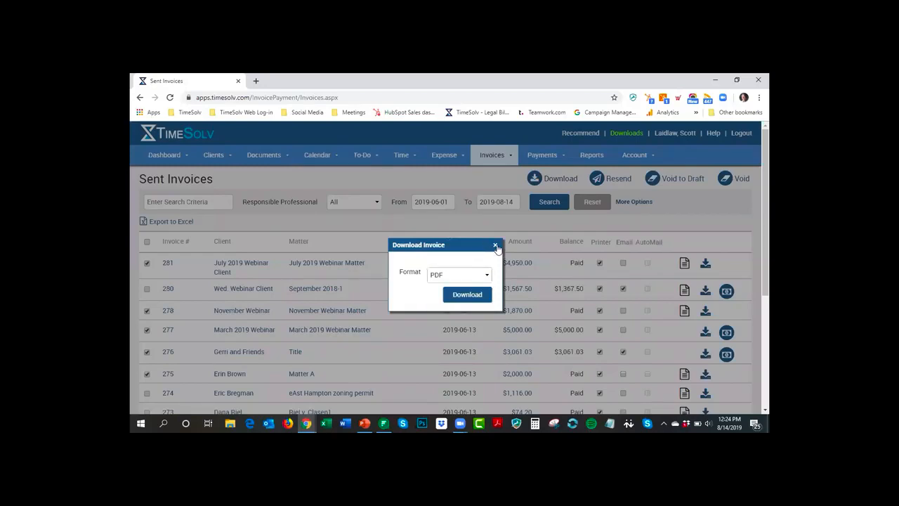
Step: Close the download dialog and deselect the selected sent invoices 281, 278, 277, 276 and 275
left_click(494, 244)
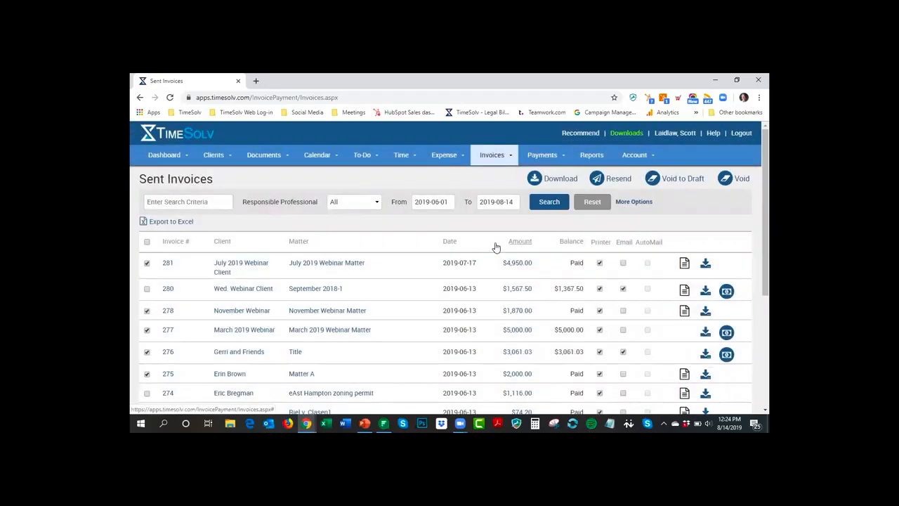
left_click(146, 263)
left_click(147, 310)
left_click(146, 330)
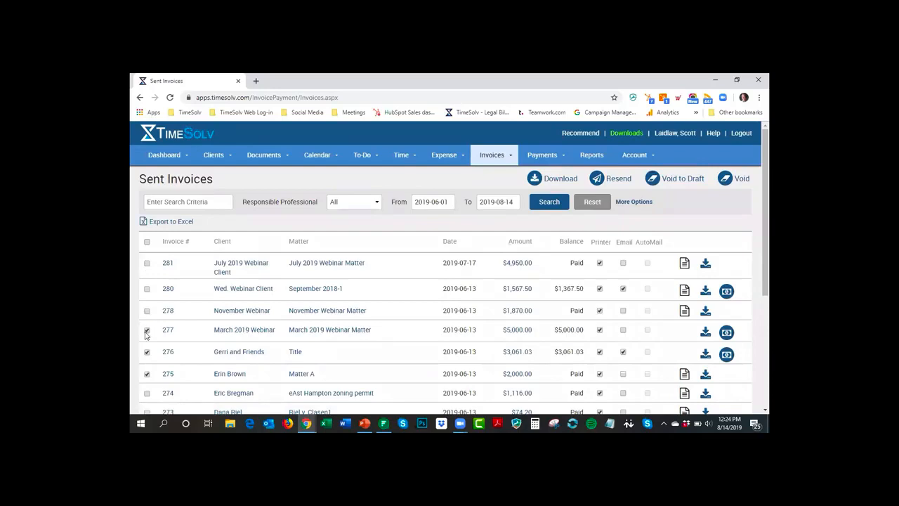
left_click(147, 373)
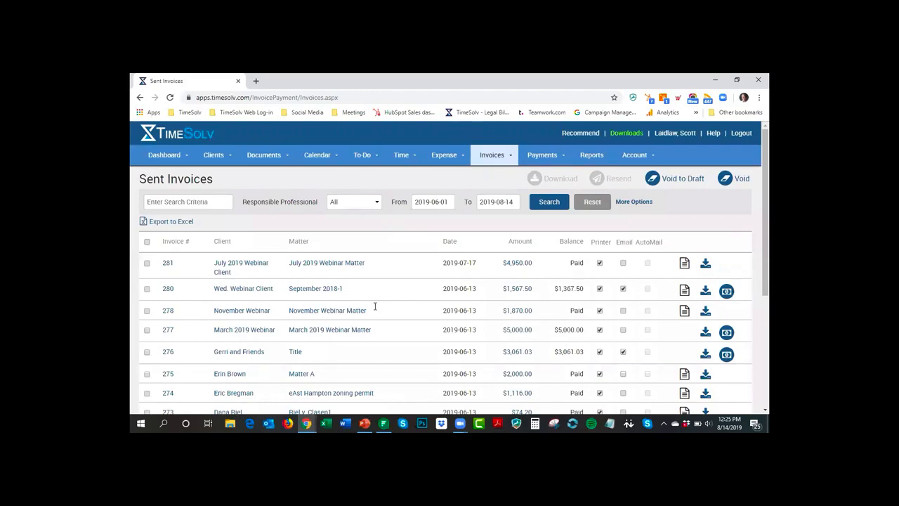
Step: Switch to the PowerPoint agenda slide and highlight the Allocating Payment Screen bullet
key("alt+Tab")
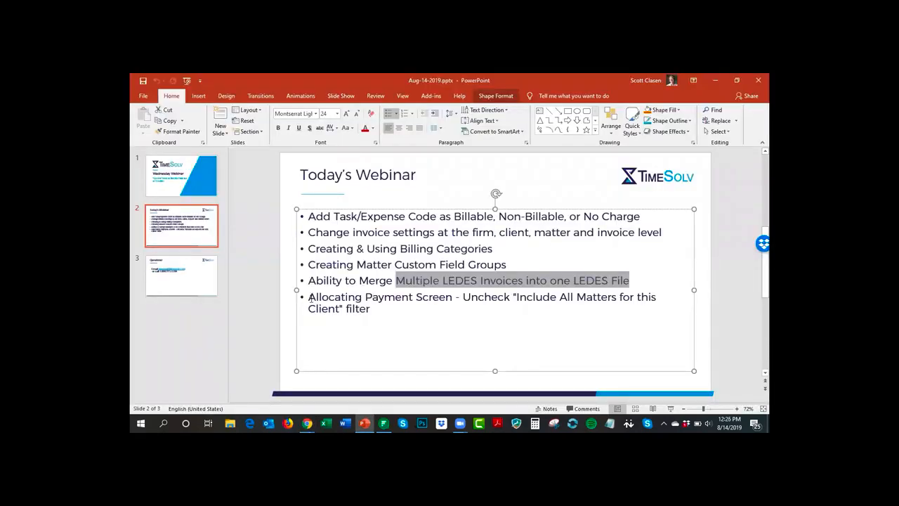
left_click_drag(310, 298, 375, 310)
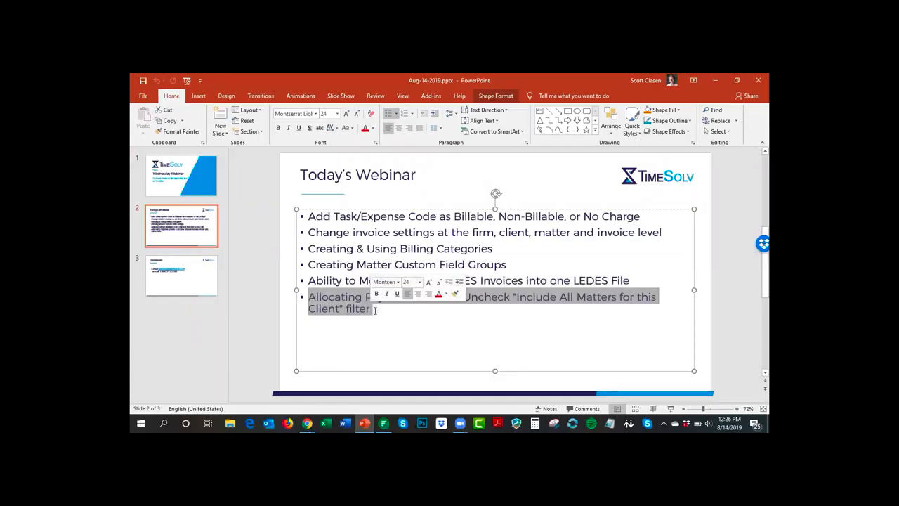
left_click(376, 310)
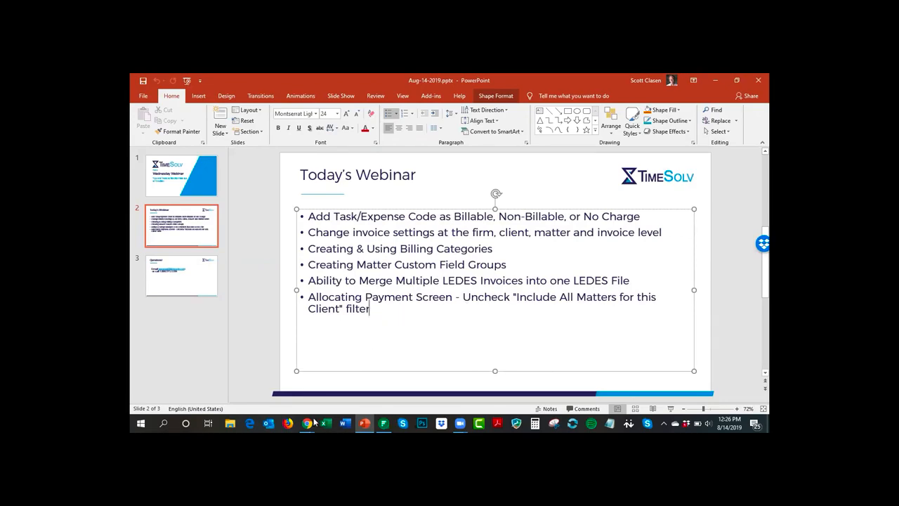
Step: Switch back to TimeSolv in Chrome, open Payments & Credits and search the allocatable payments of the last 30 days
mouse_move(307, 424)
left_click(330, 398)
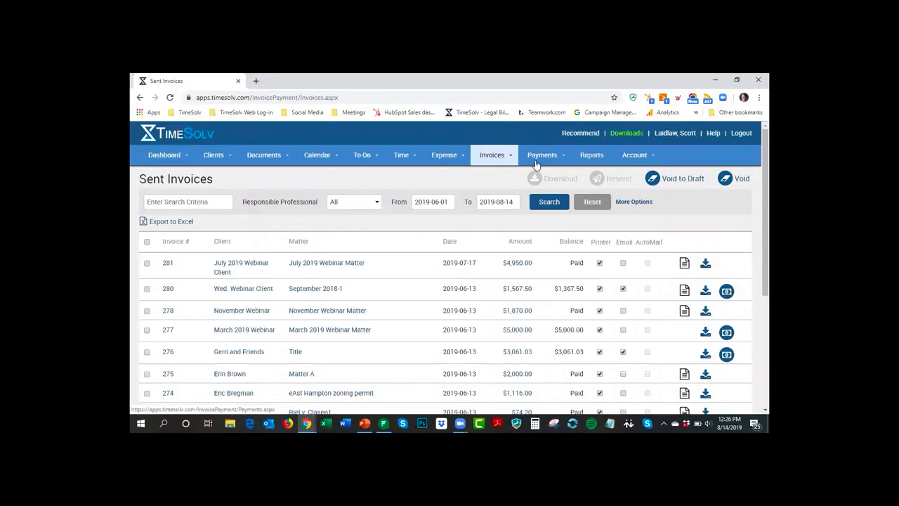
left_click(542, 159)
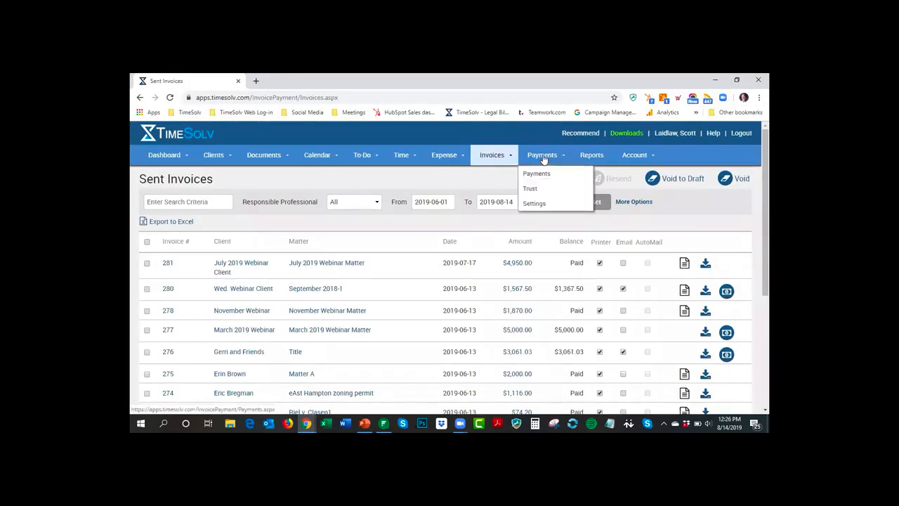
left_click(534, 175)
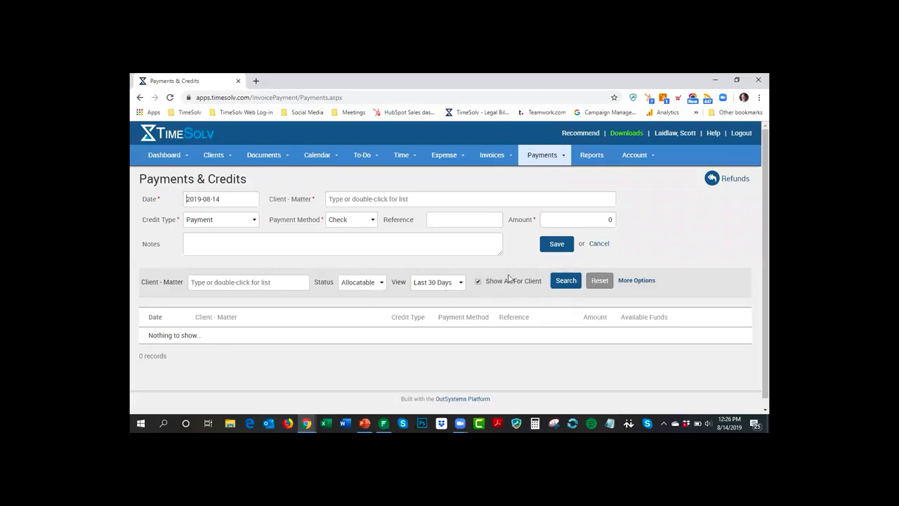
left_click(568, 281)
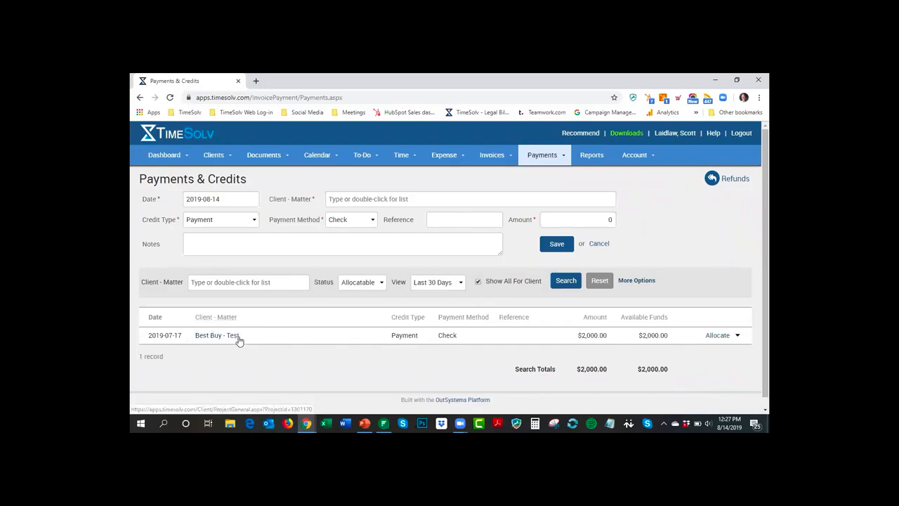
Step: Open the allocation of the Best Buy - Test payment and review the invoices listed across all of the client's matters
left_click(715, 335)
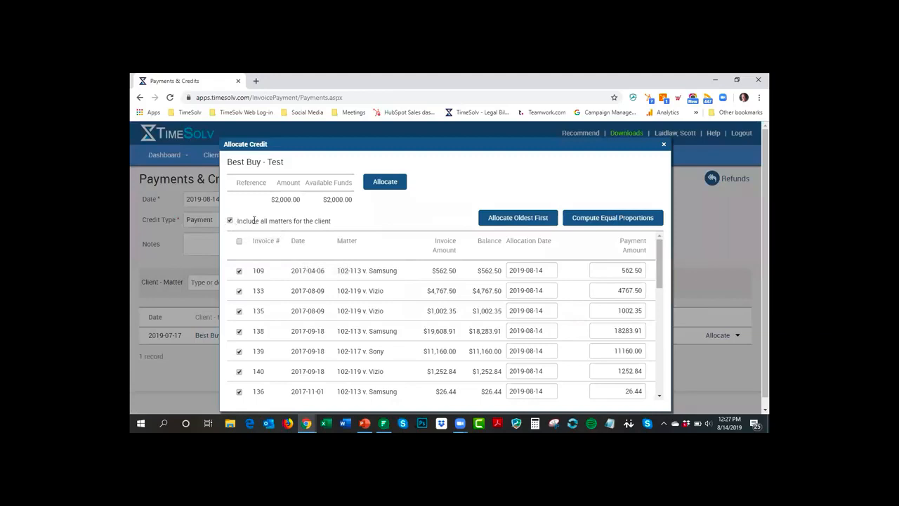
left_click_drag(262, 221, 288, 221)
left_click_drag(267, 162, 227, 163)
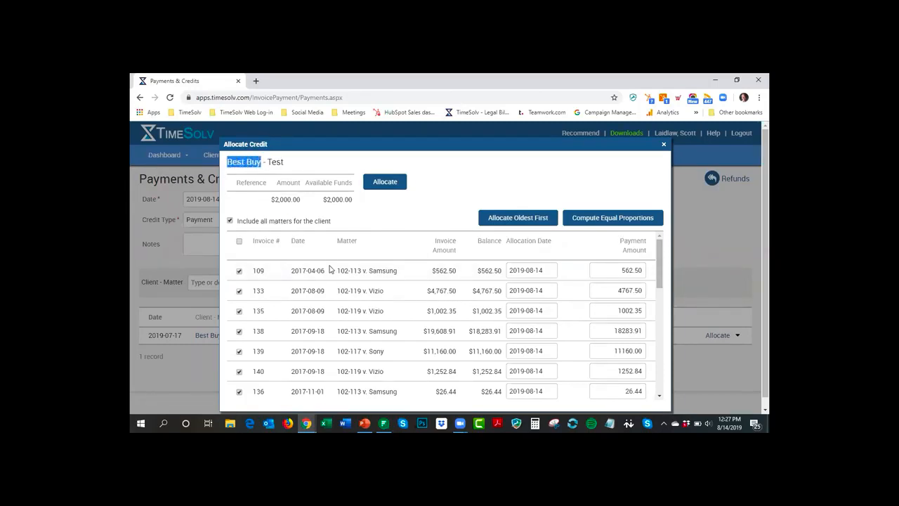
scroll(359, 282, "down", 3)
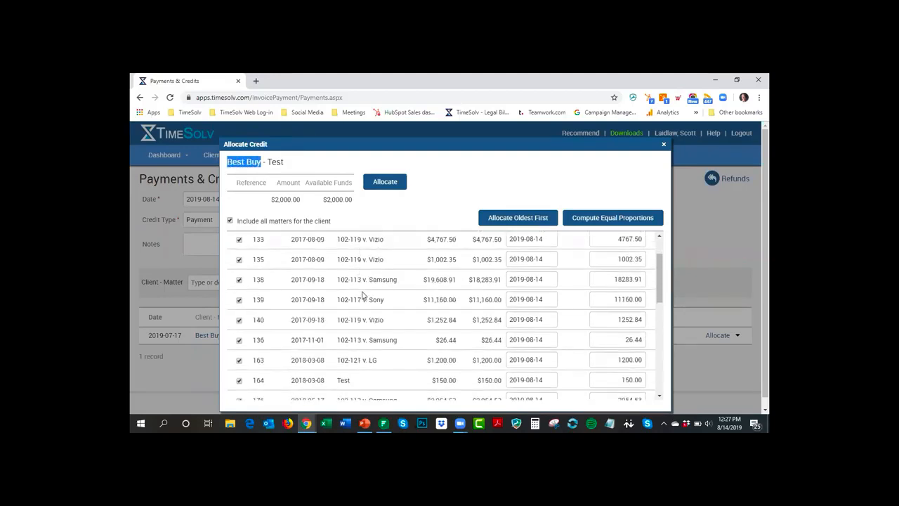
scroll(360, 281, "down", 5)
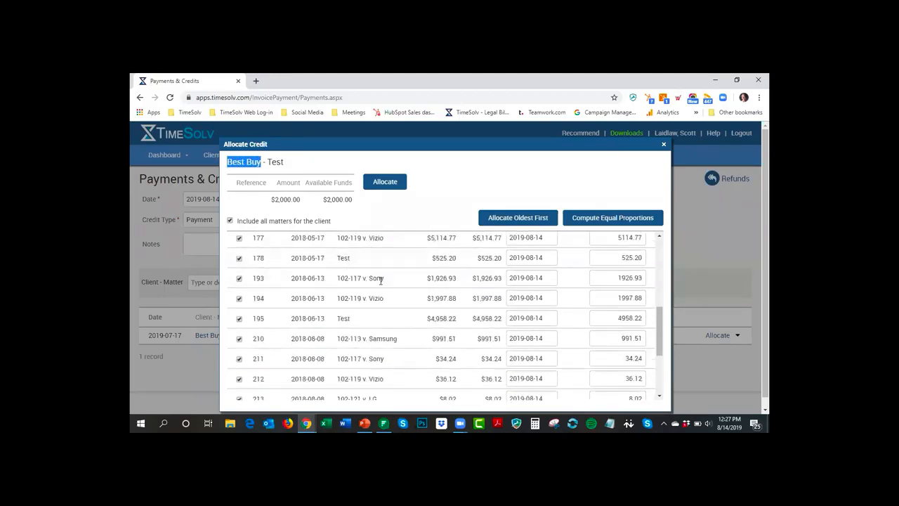
scroll(390, 308, "down", 4)
scroll(388, 310, "up", 15)
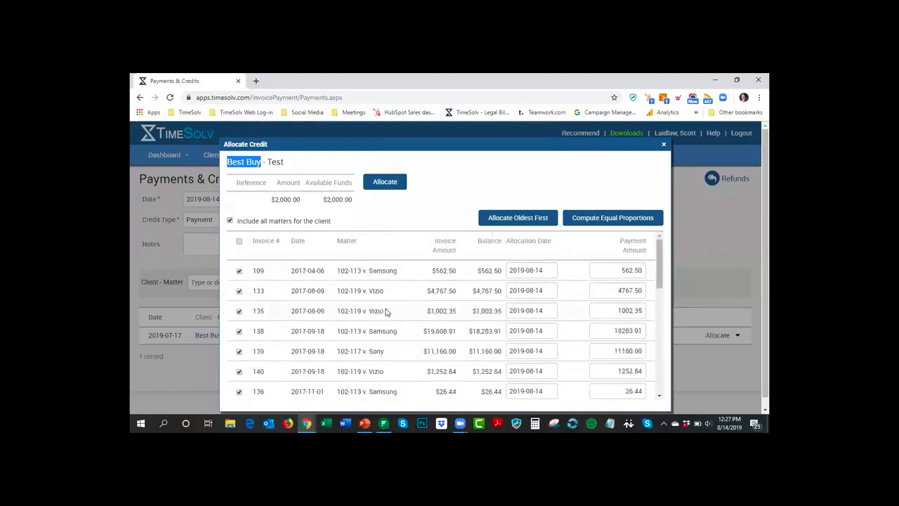
Step: Exclude the client's other matters from the allocation list, include them again, and close the allocation without applying it
left_click(230, 222)
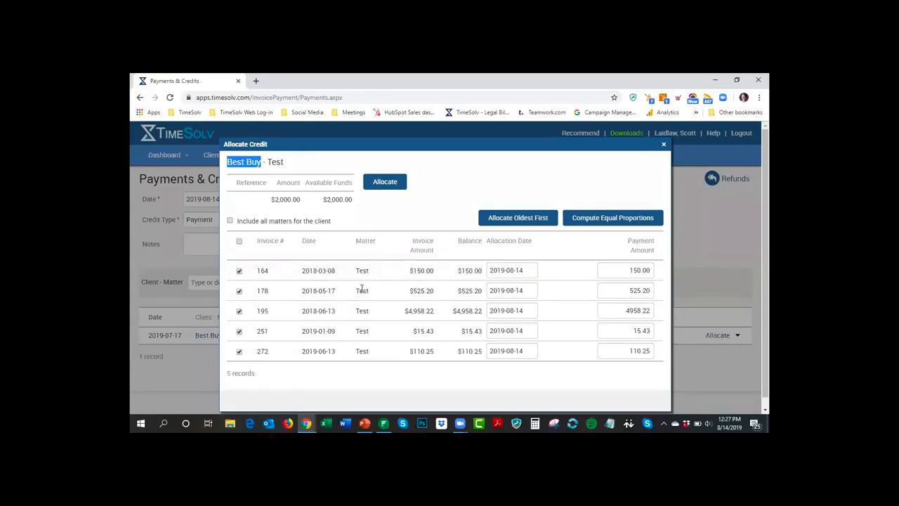
left_click(230, 222)
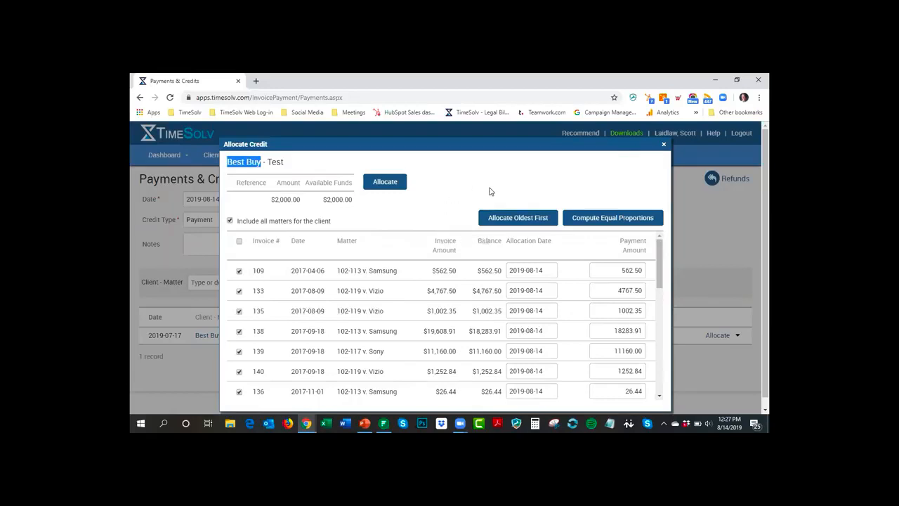
left_click(663, 147)
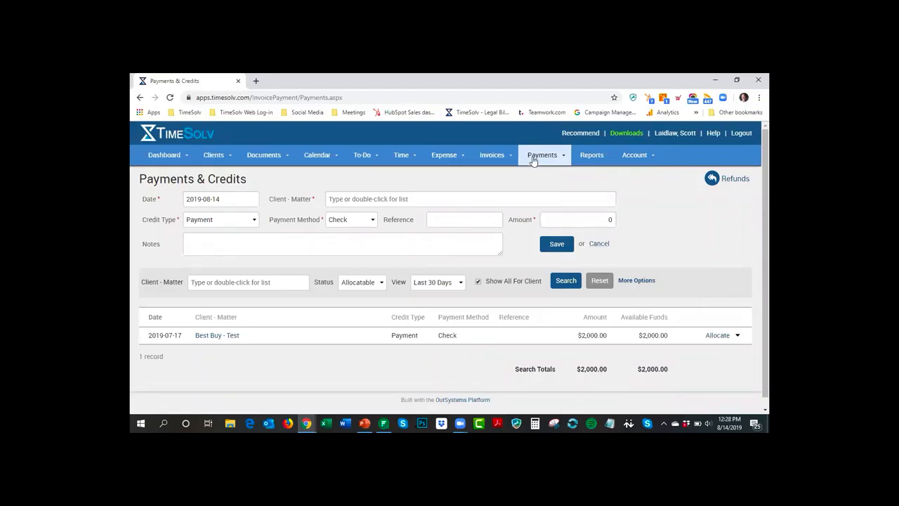
Step: In the payment settings, disable showing all invoices for a client while allocating payments, and save
mouse_move(532, 164)
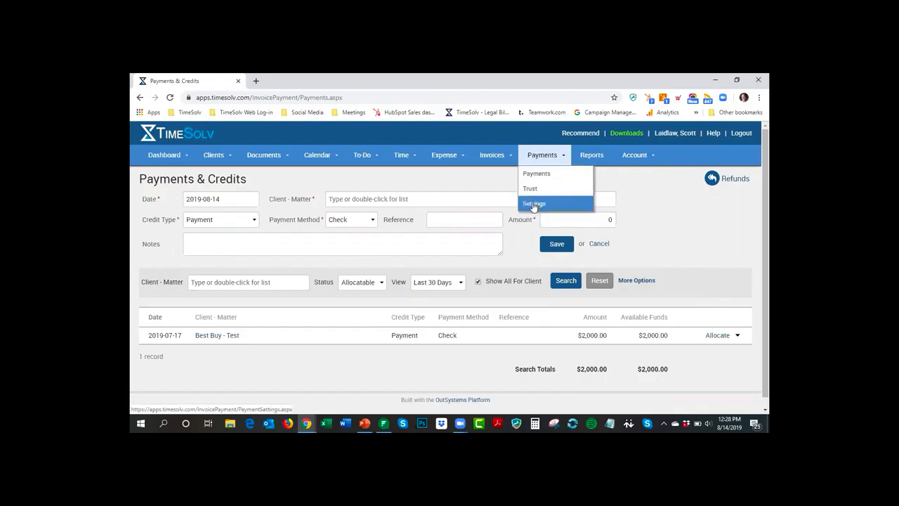
left_click(537, 205)
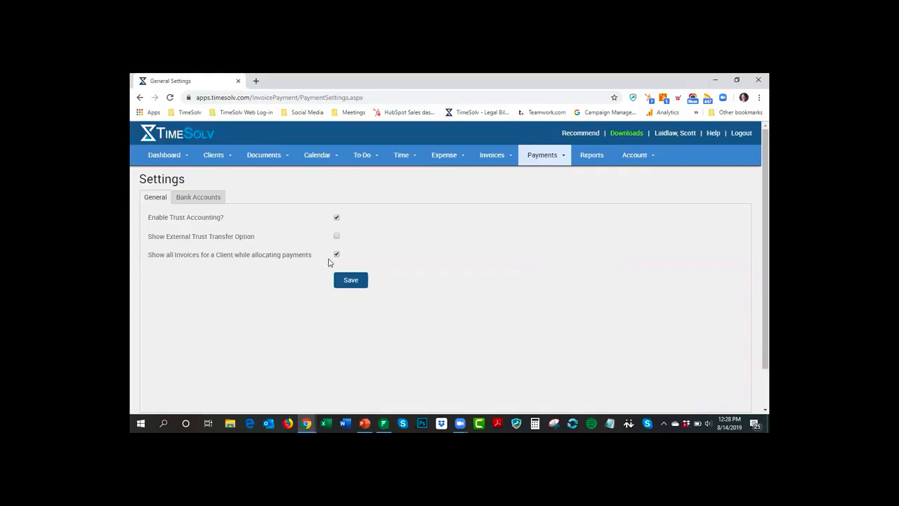
left_click(337, 254)
left_click(356, 283)
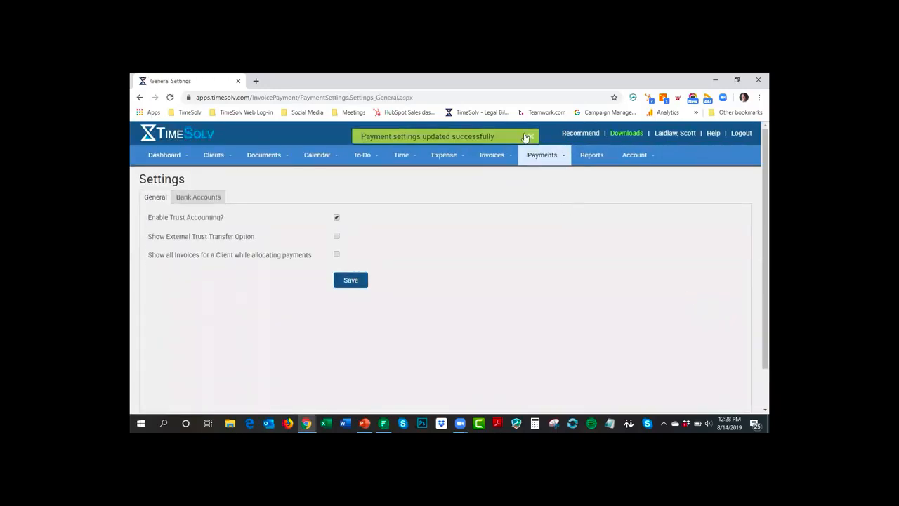
Step: Search the allocatable payments again, check which invoices the Best Buy - Test allocation lists by default, and close it
mouse_move(542, 156)
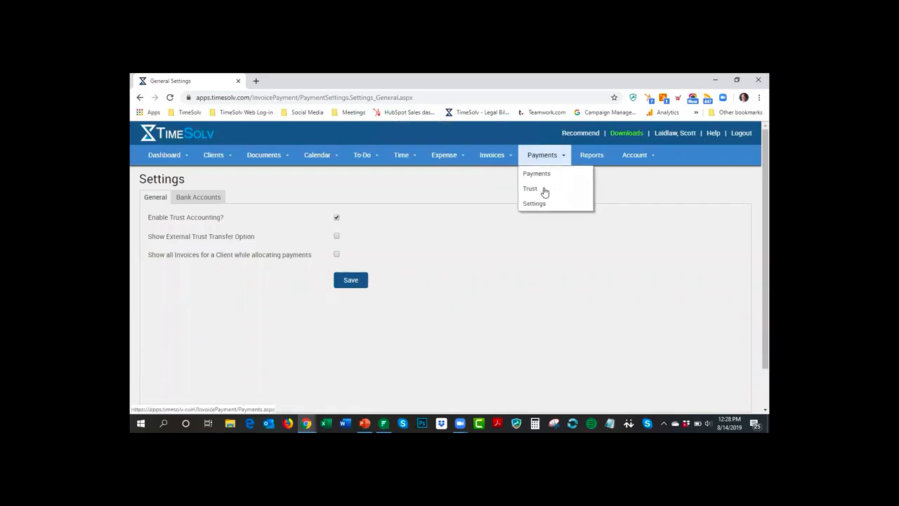
left_click(546, 175)
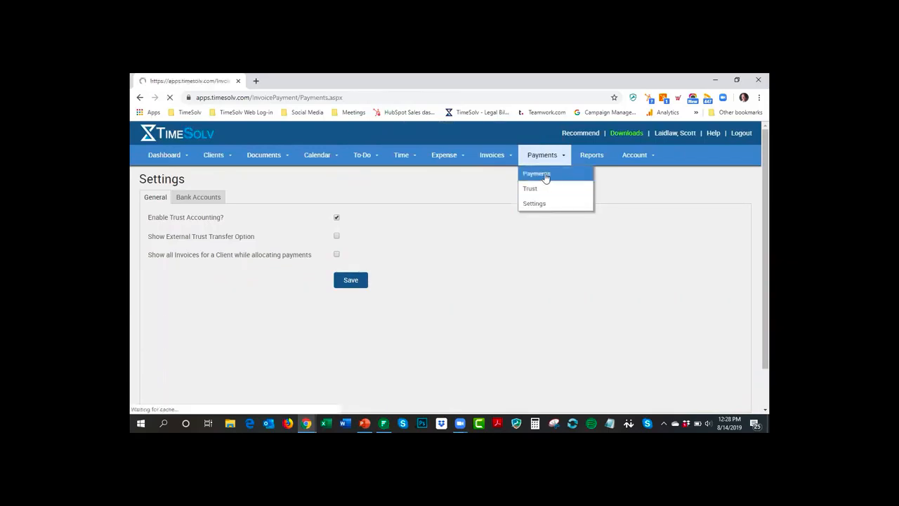
left_click(566, 282)
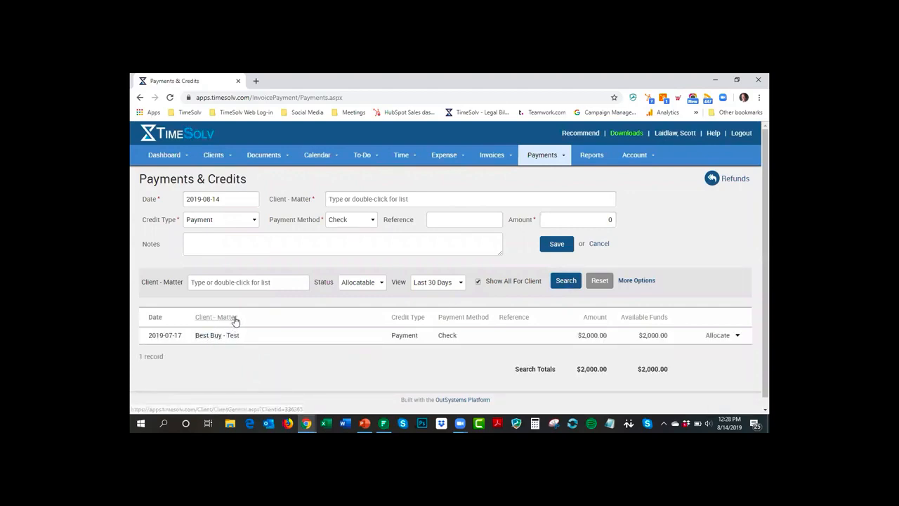
left_click(716, 338)
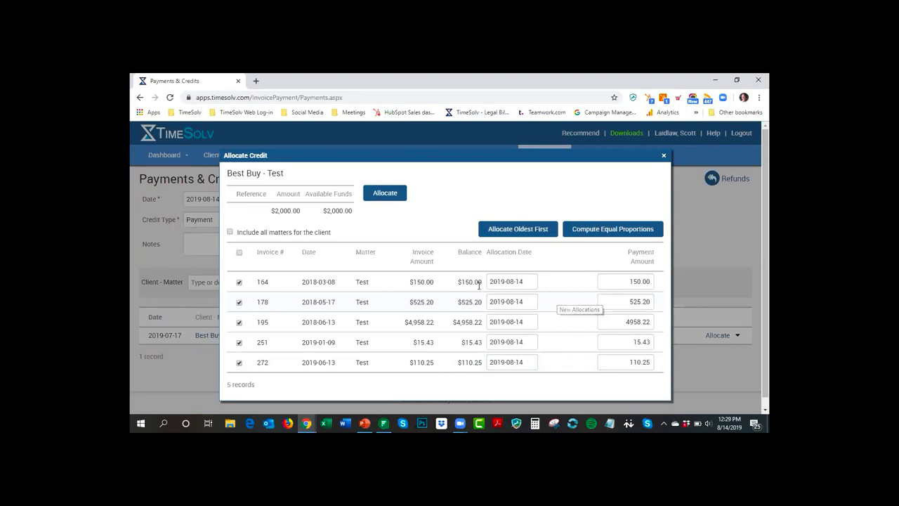
left_click(664, 156)
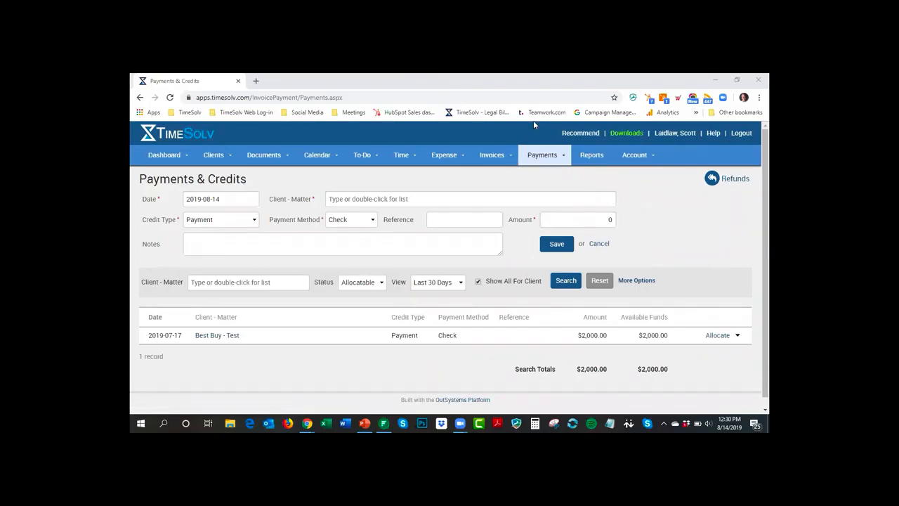
Step: Create a new client named Texas Webinar from the Clients & Matters list, keeping the suggested client ID
left_click(226, 158)
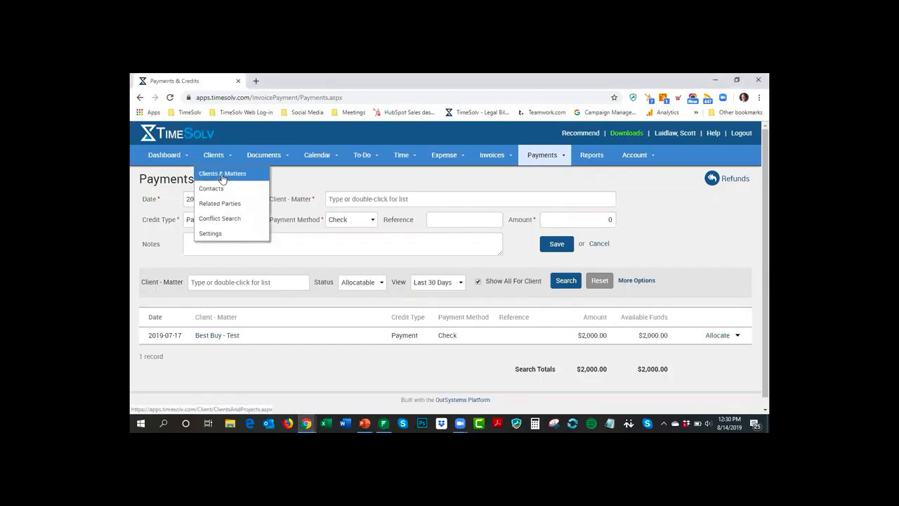
left_click(222, 179)
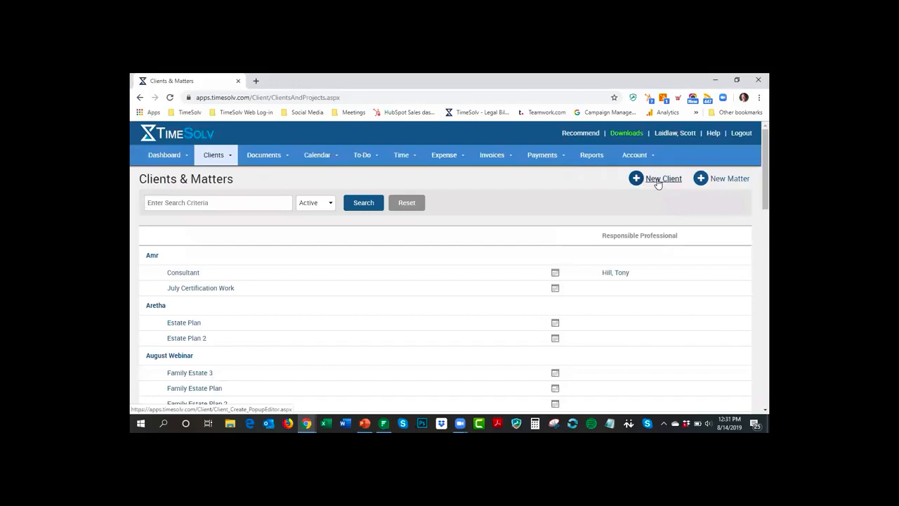
left_click(658, 180)
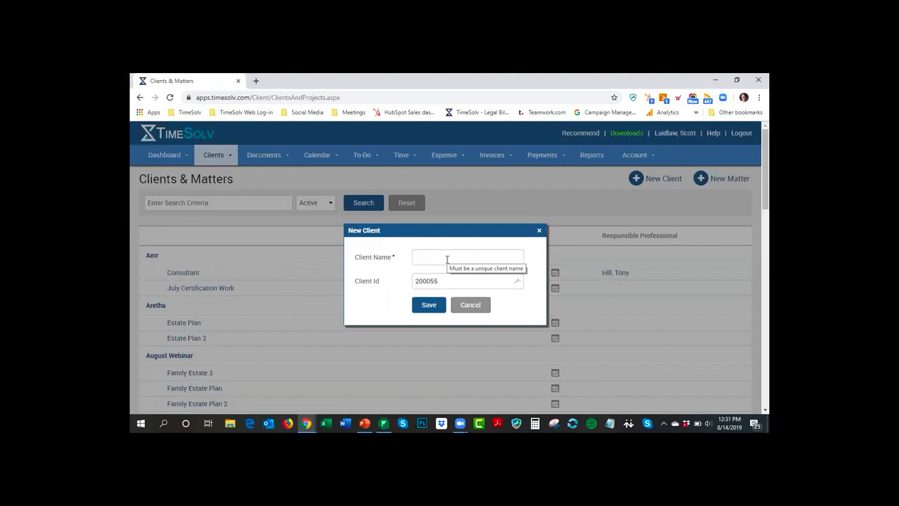
type("Texas ")
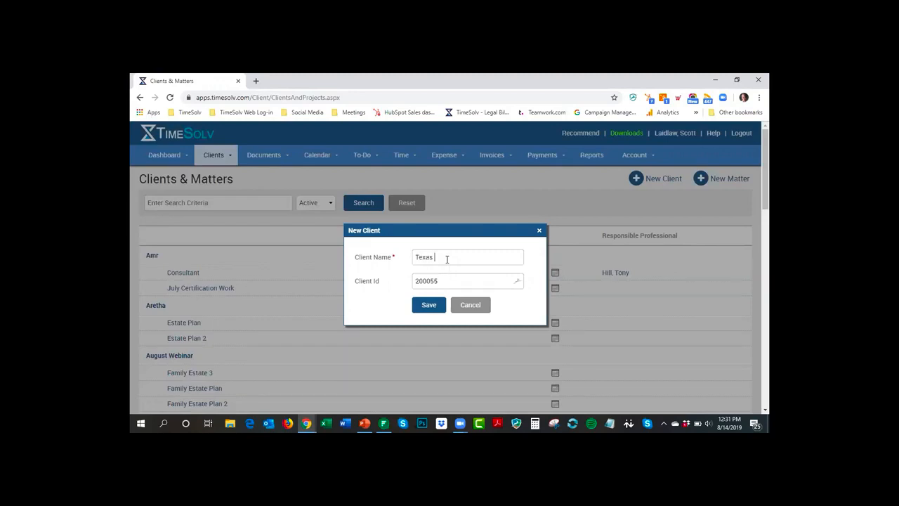
type("Webinar")
left_click(434, 305)
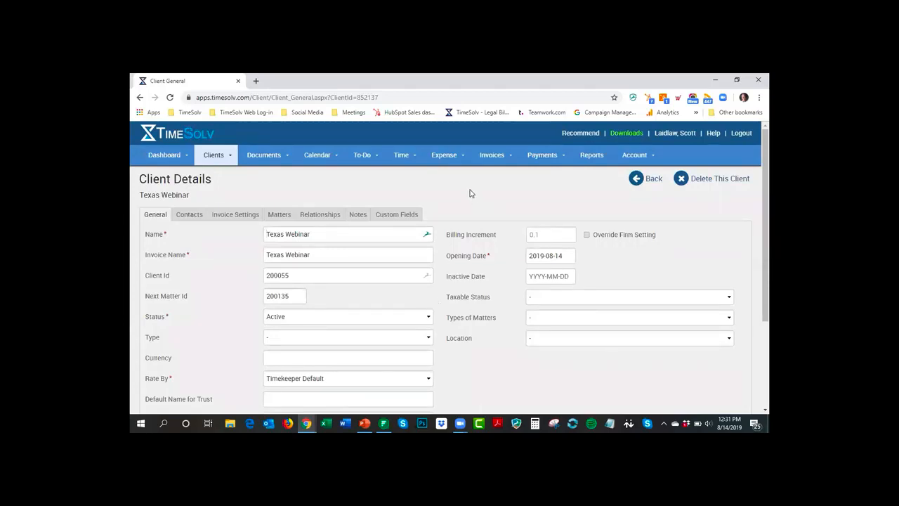
Step: Set the Texas Webinar client's billing category to Quarterly Billing in its invoice settings, and save
left_click(227, 215)
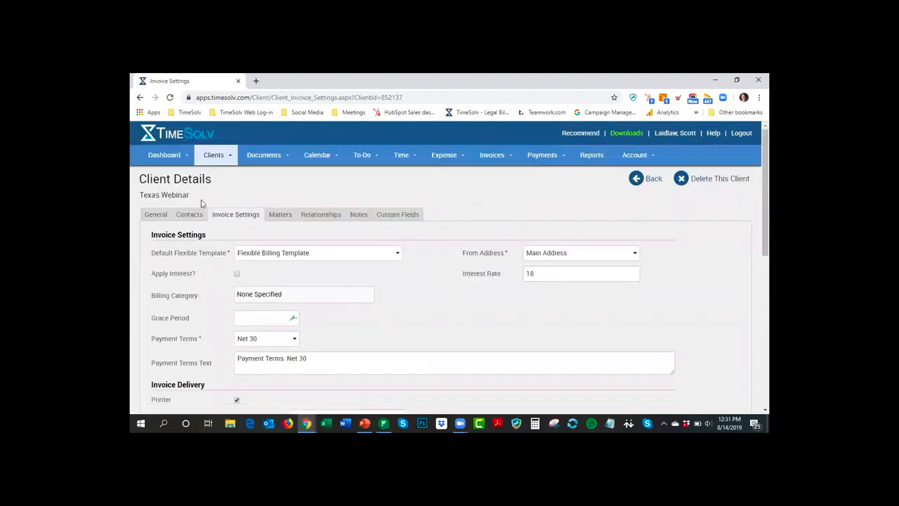
left_click(290, 294)
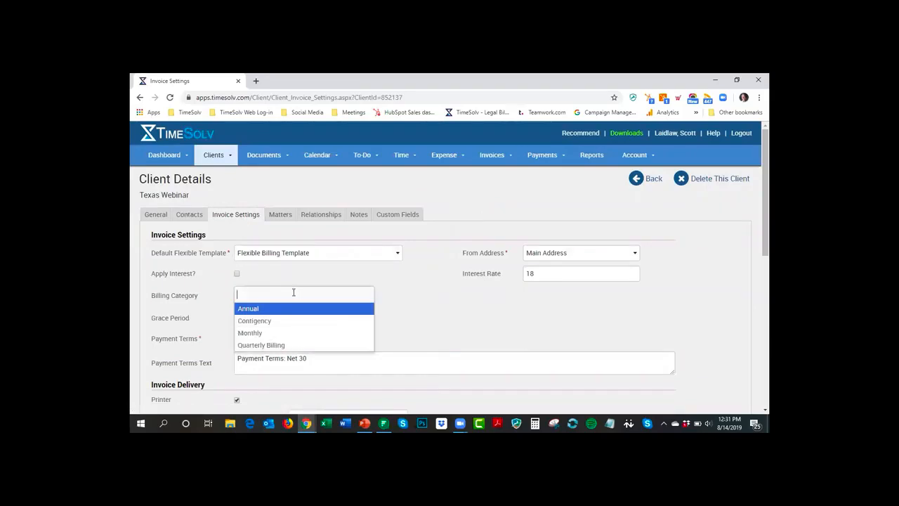
left_click(268, 346)
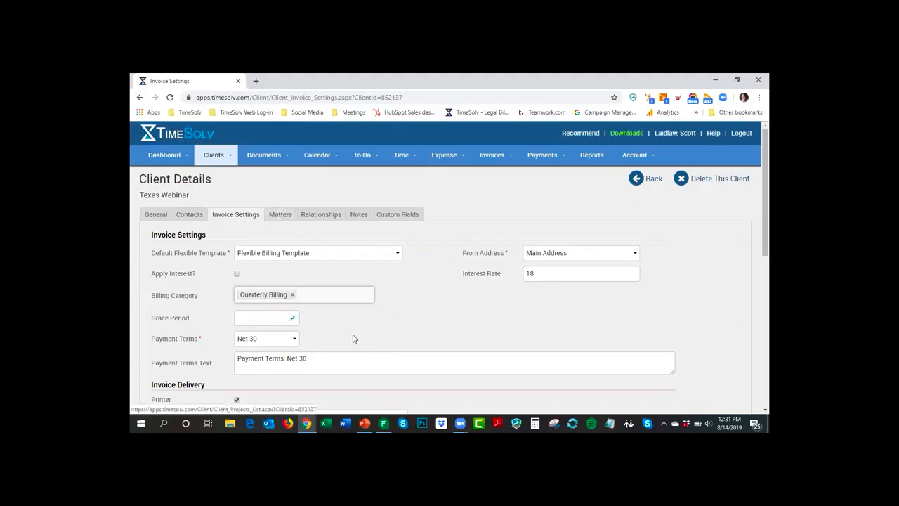
scroll(214, 301, "down", 6)
scroll(161, 327, "down", 2)
left_click(165, 324)
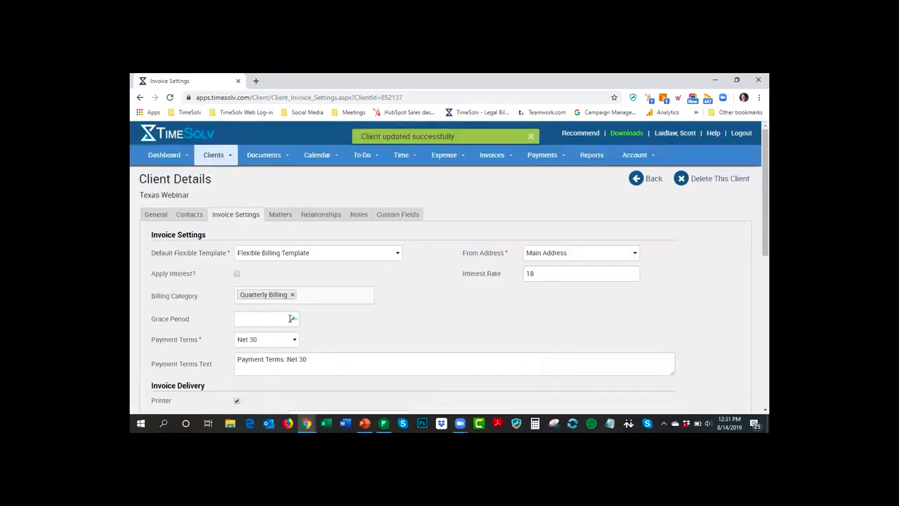
Step: Create a matter named Texas Webinar Matter for the Texas Webinar client and check the billing category in its invoice settings
left_click(284, 218)
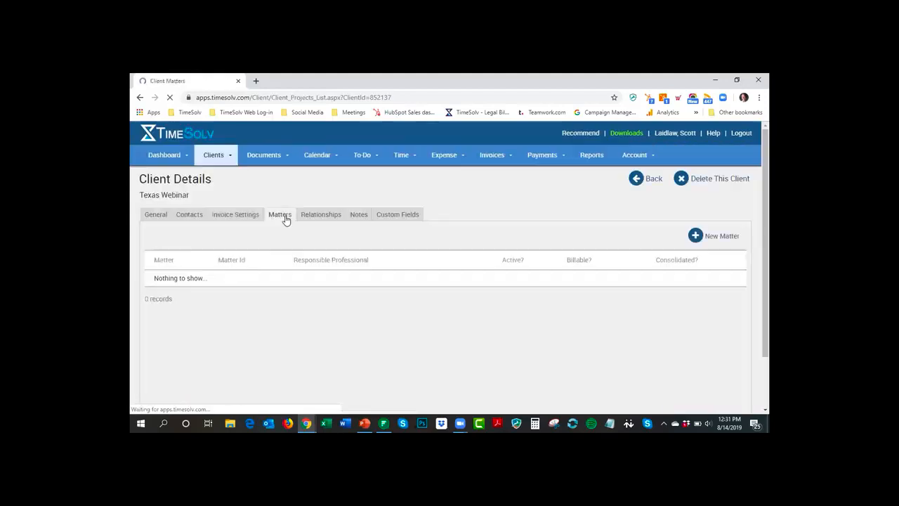
left_click(721, 237)
left_click(437, 236)
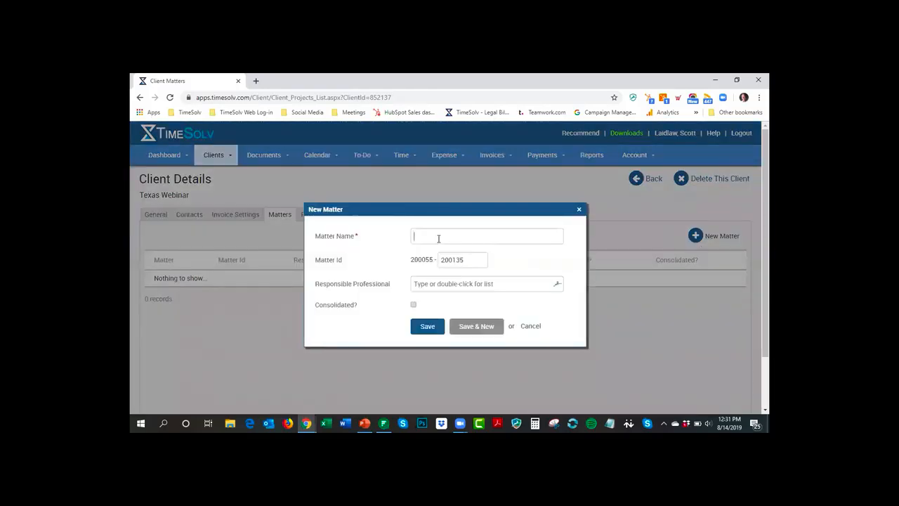
type("Texas Webinar aMatter")
left_click(425, 325)
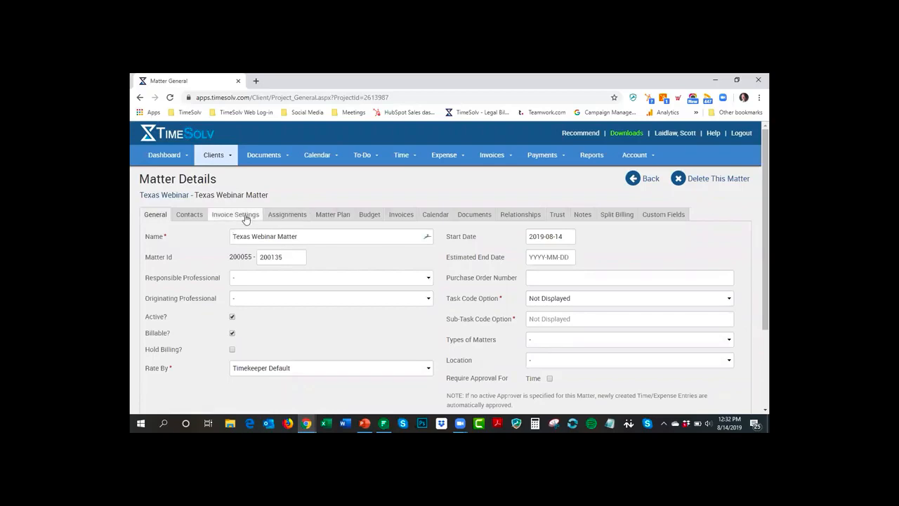
left_click(246, 217)
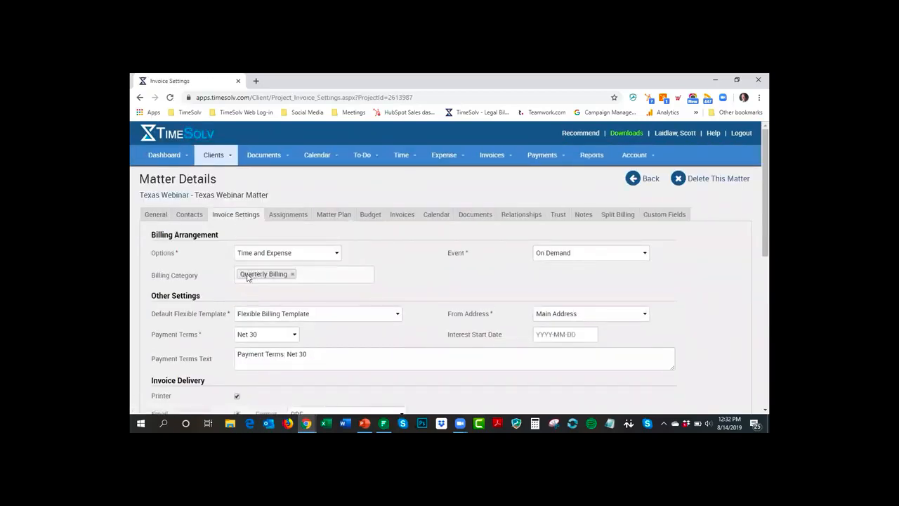
Step: Enter 2.5 billable hours on May 14, 2019 for Texas Webinar Matter, described as "Conference call with client to discuss matter", and save with a duplicate
left_click(400, 175)
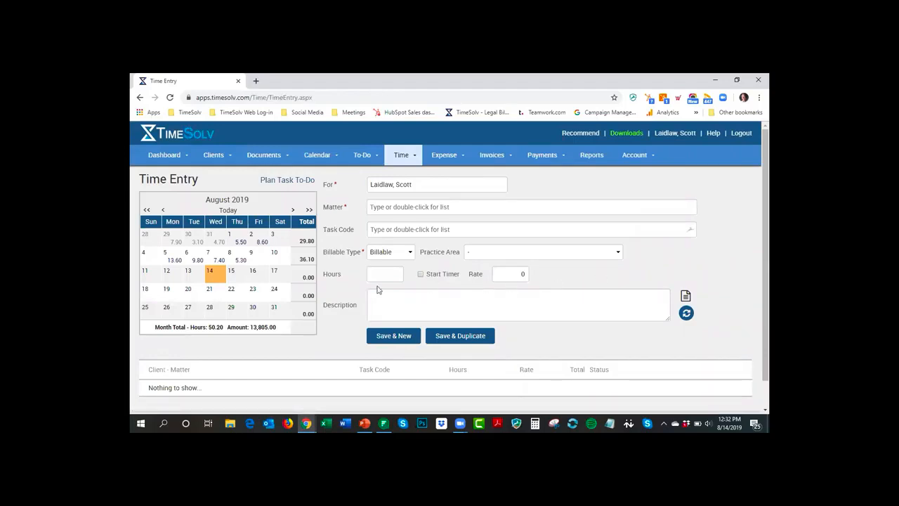
left_click(163, 211)
left_click(164, 211)
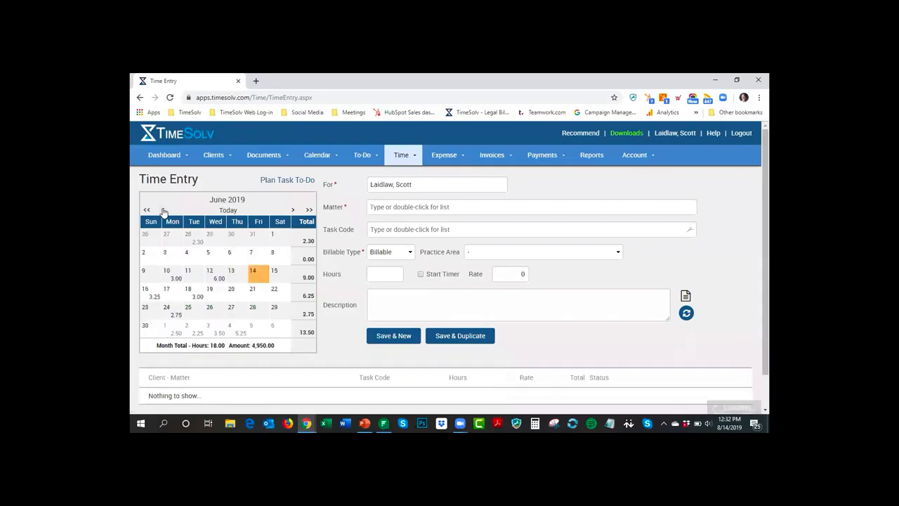
left_click(164, 211)
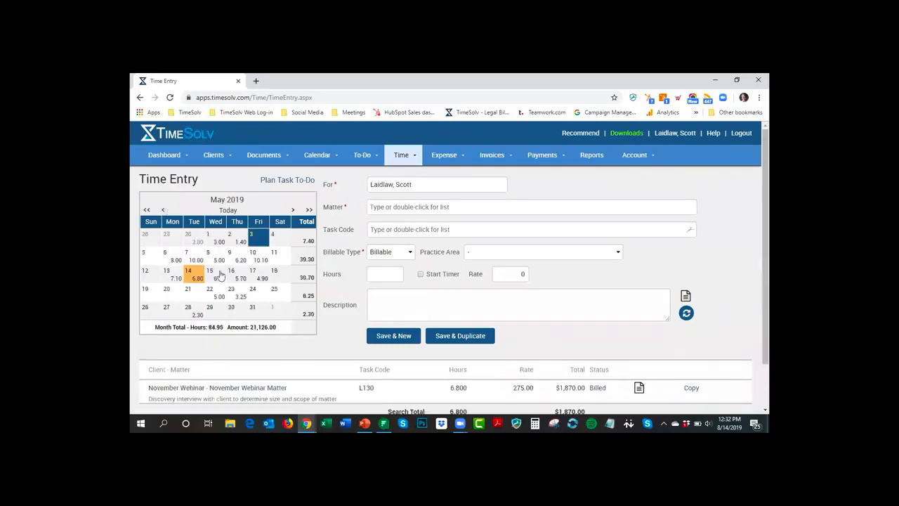
type("texas")
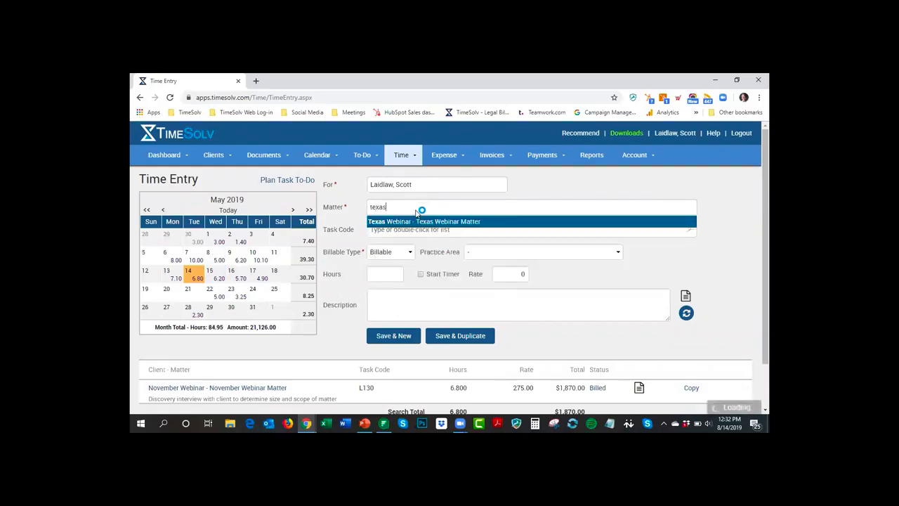
left_click(451, 222)
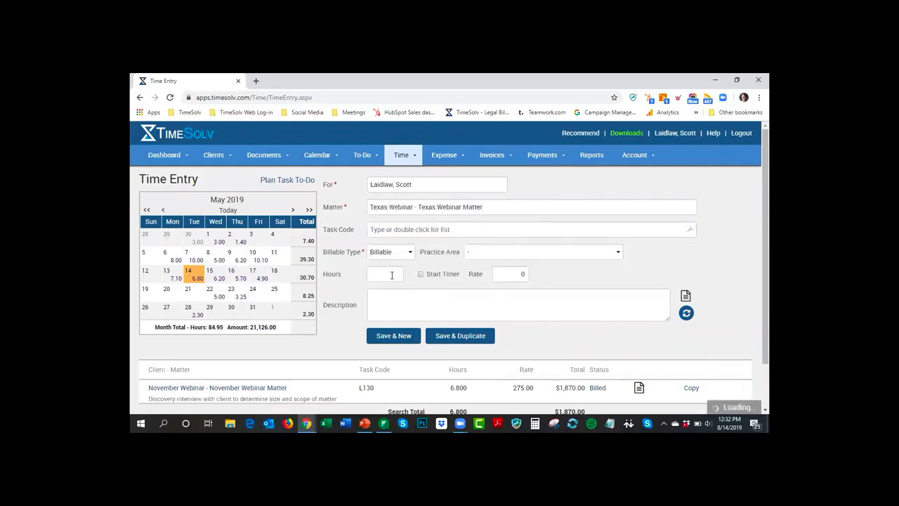
left_click(387, 251)
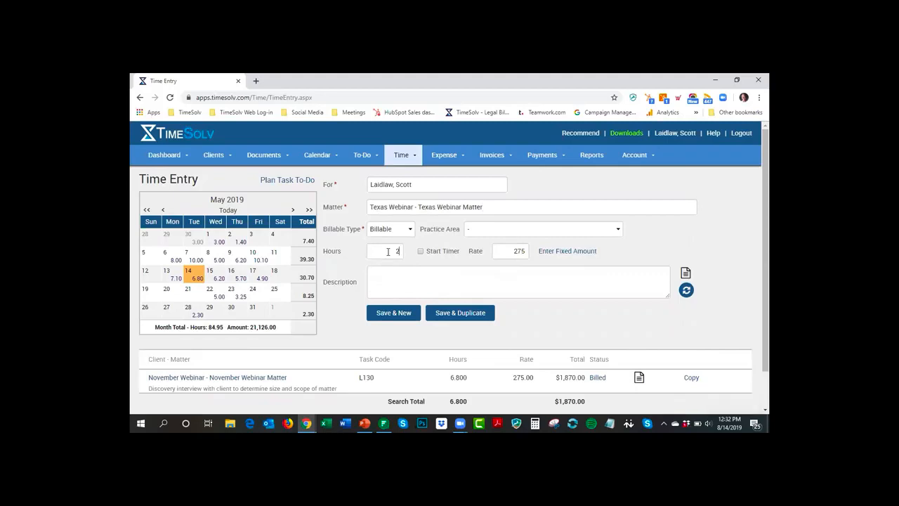
left_click(389, 276)
type("cc")
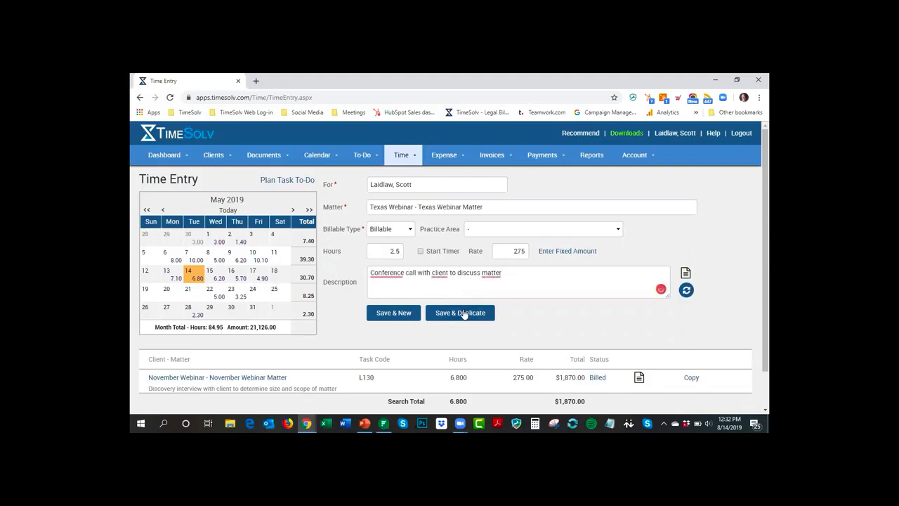
left_click(463, 313)
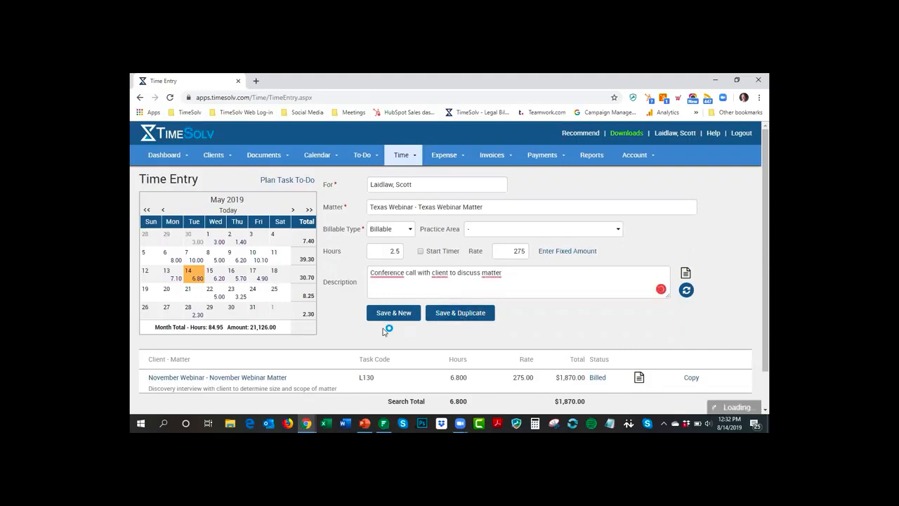
Step: Save the duplicated Texas Webinar Matter time entry on June 13, 2019 with 8 hours
left_click(294, 211)
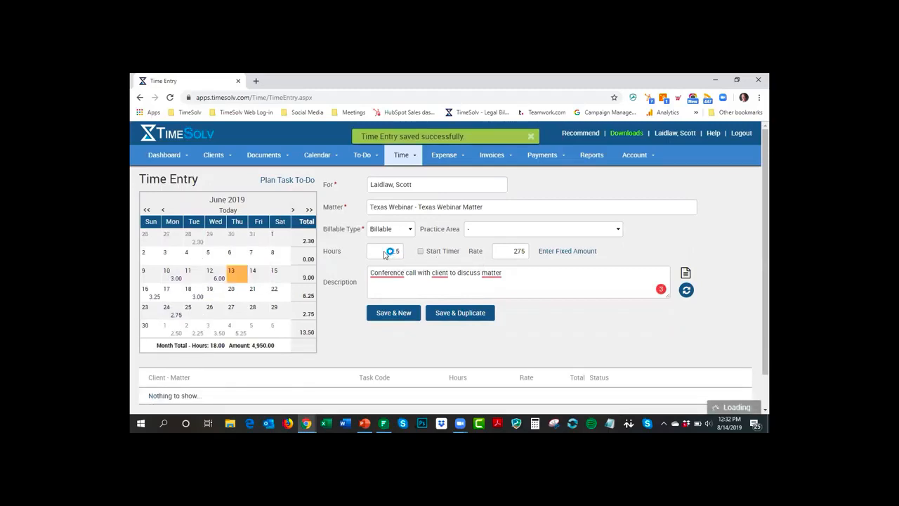
left_click_drag(390, 250, 403, 251)
type("8")
left_click(413, 313)
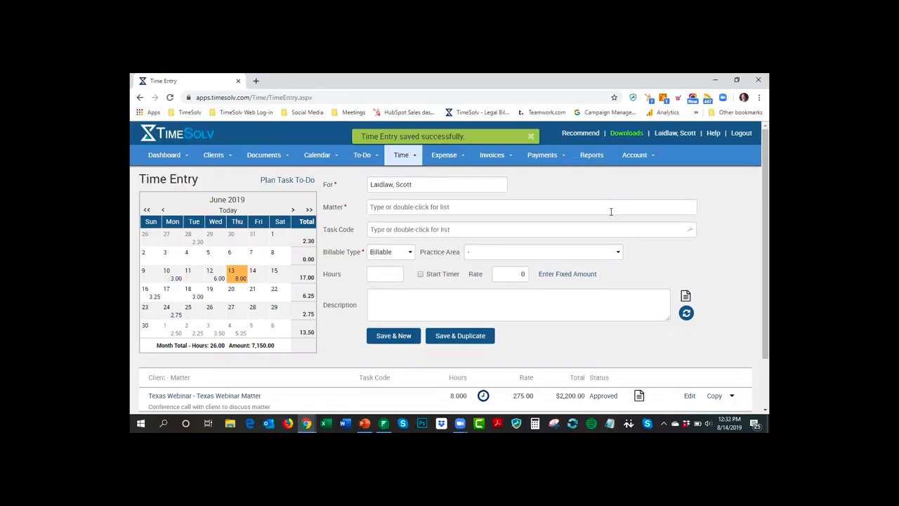
Step: Select all existing draft invoices in the Draft Invoices list and void them
mouse_move(492, 156)
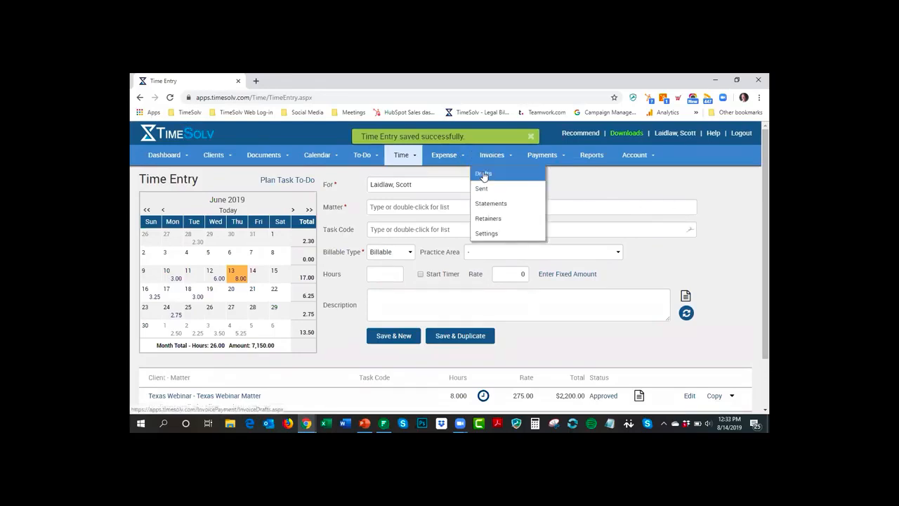
left_click(484, 174)
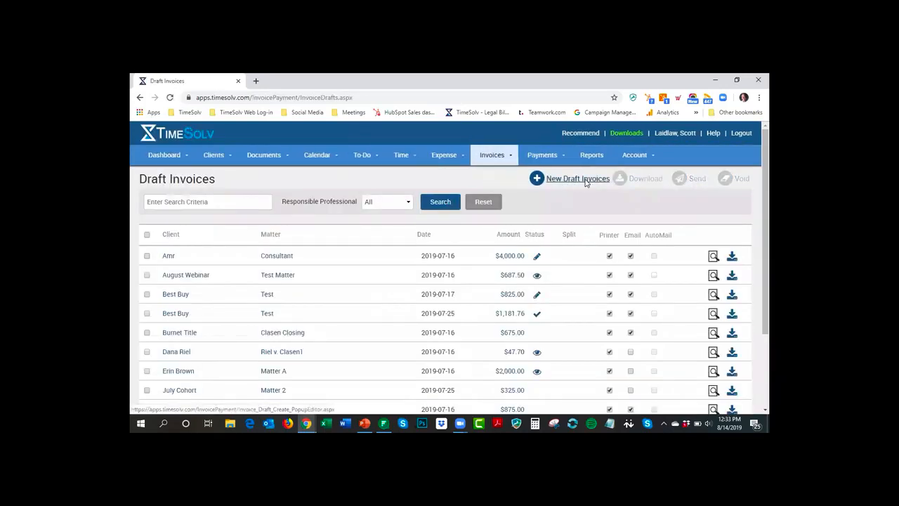
left_click(583, 180)
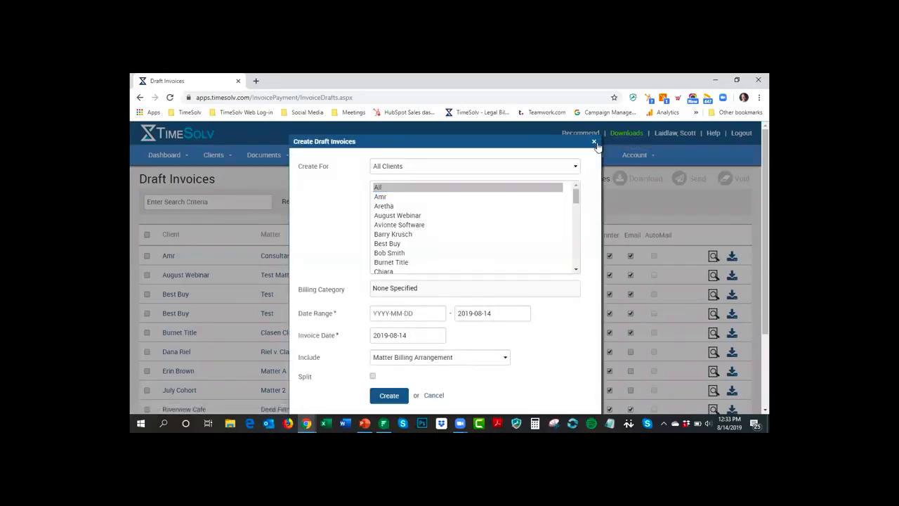
left_click(594, 142)
left_click(148, 235)
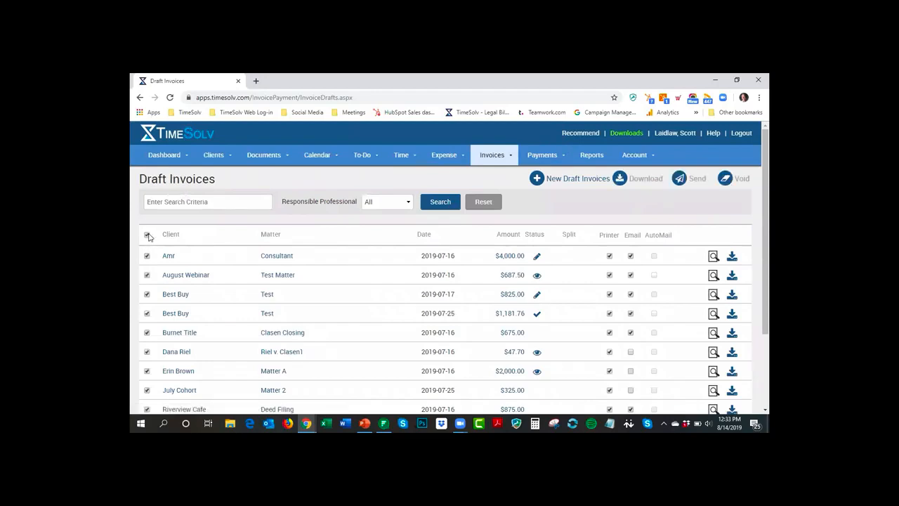
left_click(739, 179)
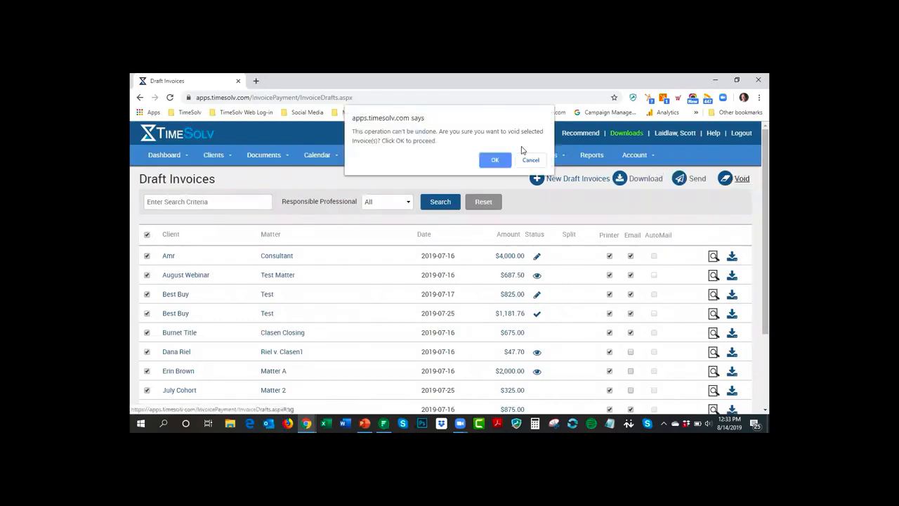
left_click(496, 157)
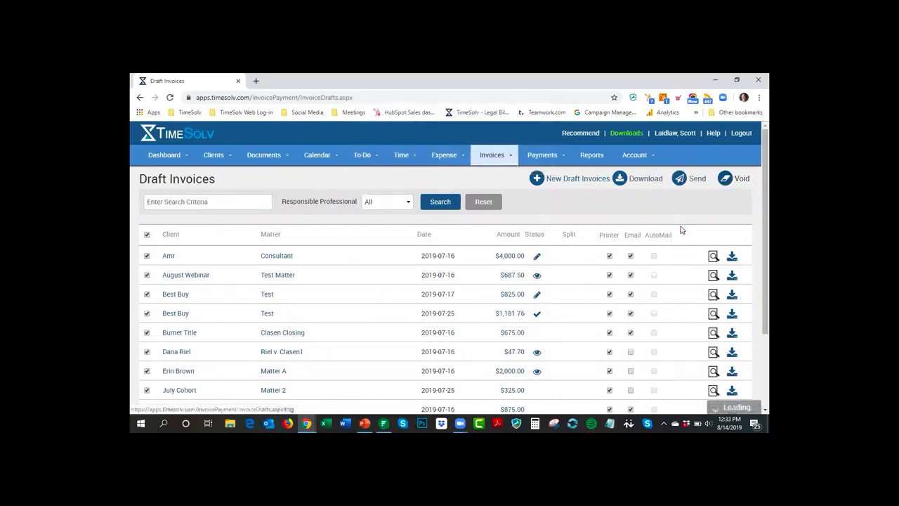
Step: Start new draft invoices for all clients, restricted to the Quarterly Billing category
left_click(570, 179)
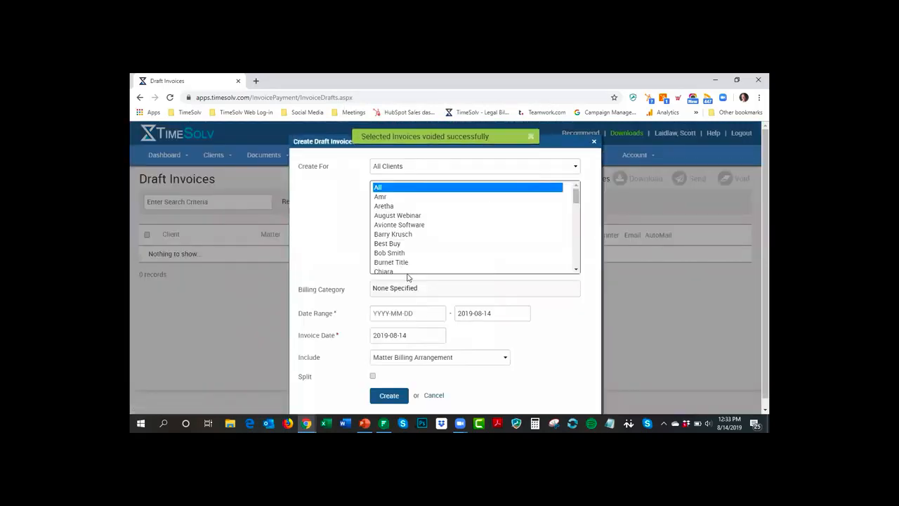
left_click(404, 290)
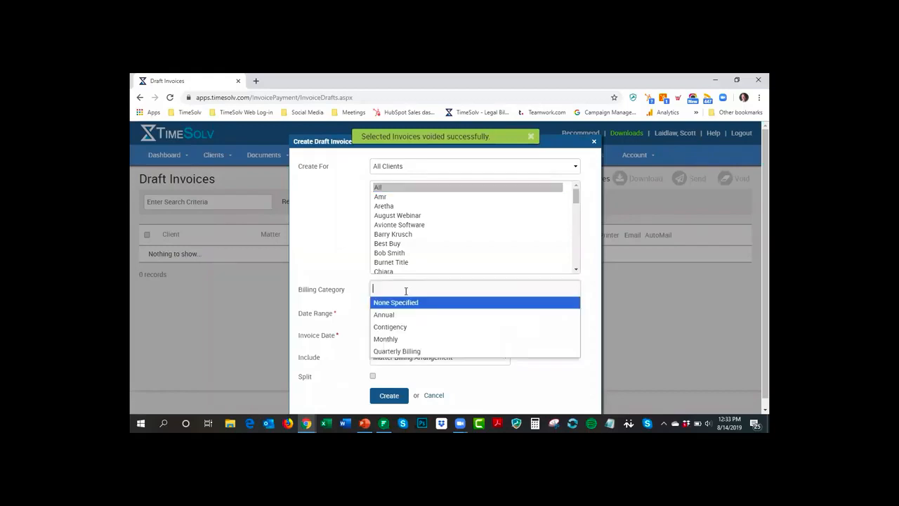
left_click(396, 352)
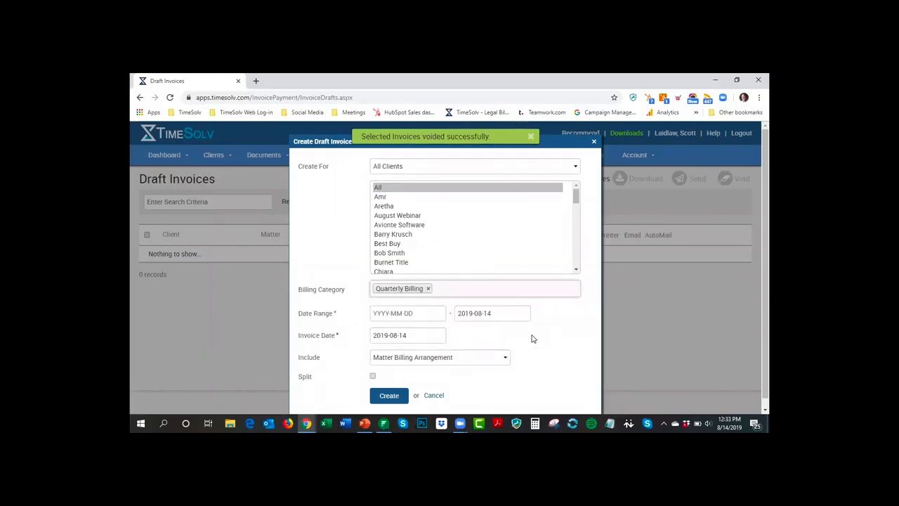
Step: Set the draft invoices' date range from 2019-04-01 to 2019-06-30 and create them
left_click(400, 313)
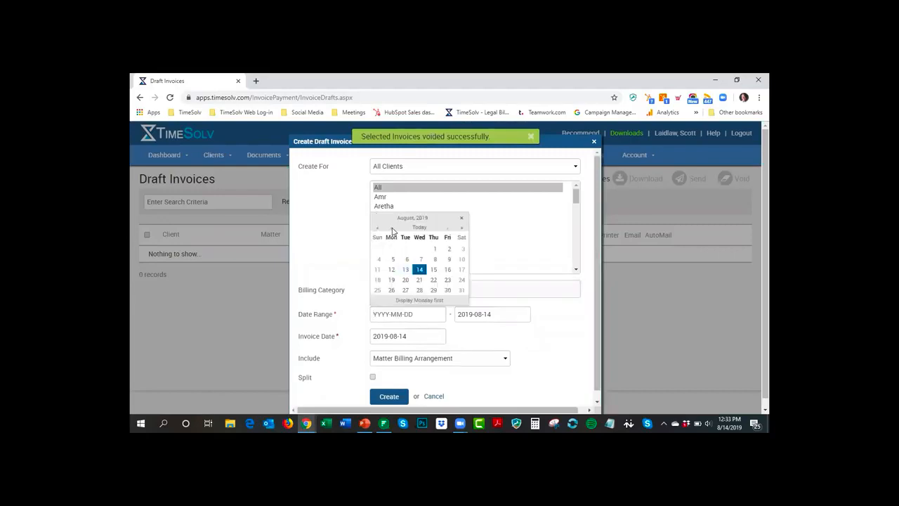
left_click(391, 229)
left_click(392, 228)
left_click(394, 237)
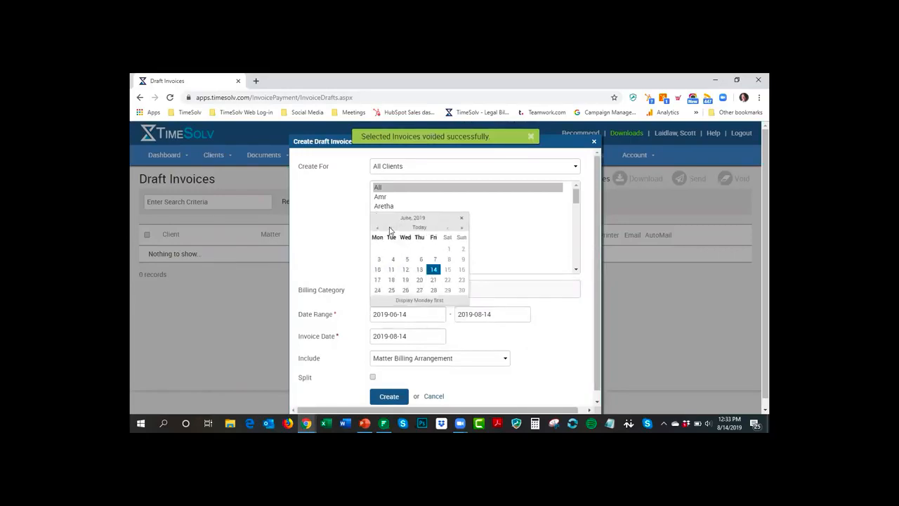
left_click(393, 230)
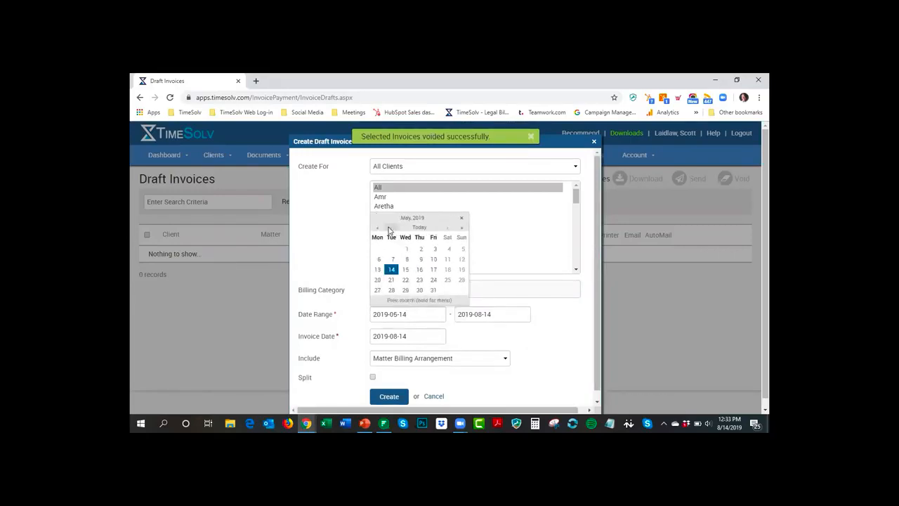
left_click(392, 229)
left_click(378, 250)
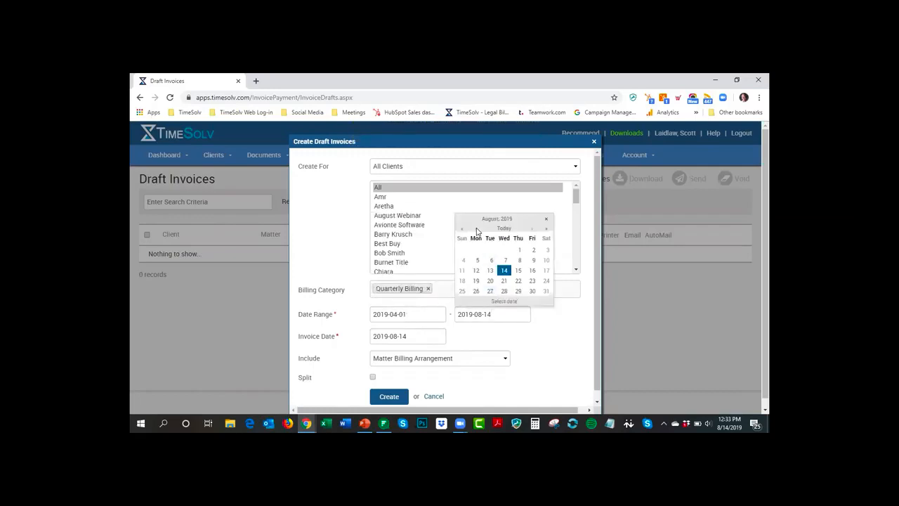
left_click(476, 229)
left_click(476, 228)
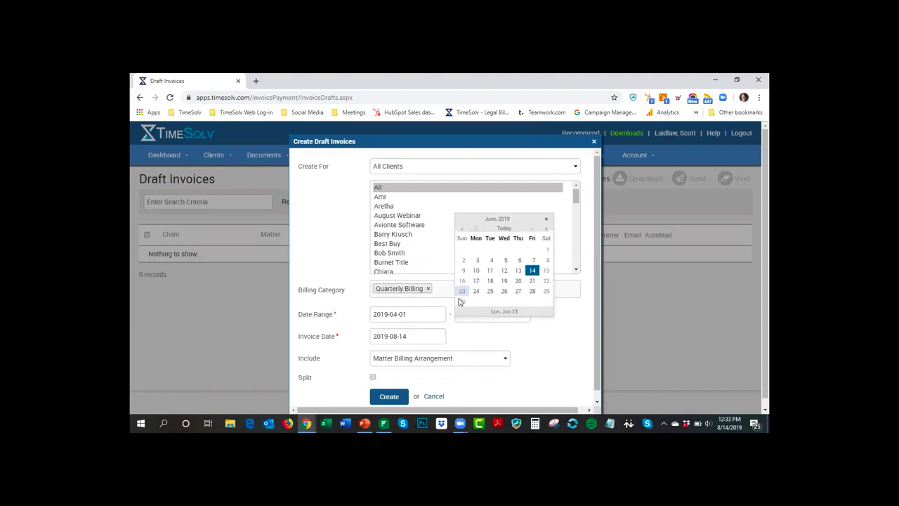
left_click(463, 301)
scroll(551, 327, "down", 1)
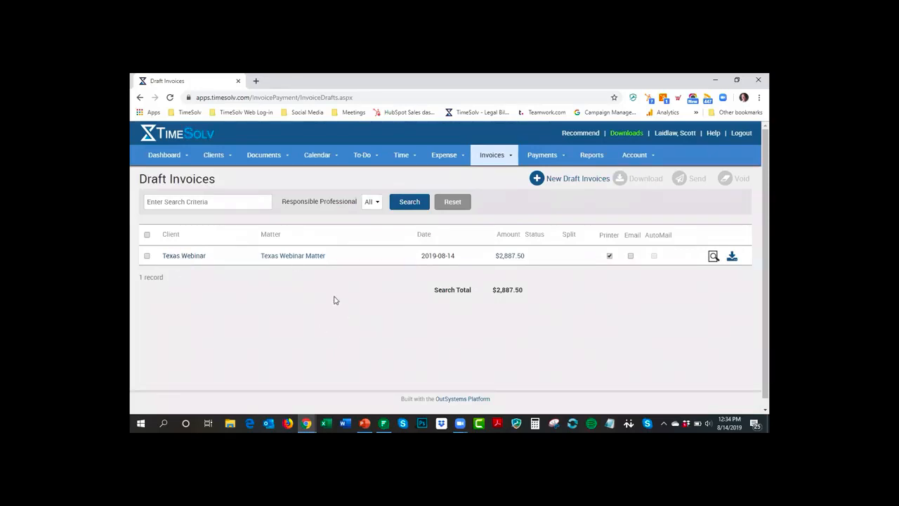
Step: Review the list of available billing categories in the client settings
left_click(435, 110)
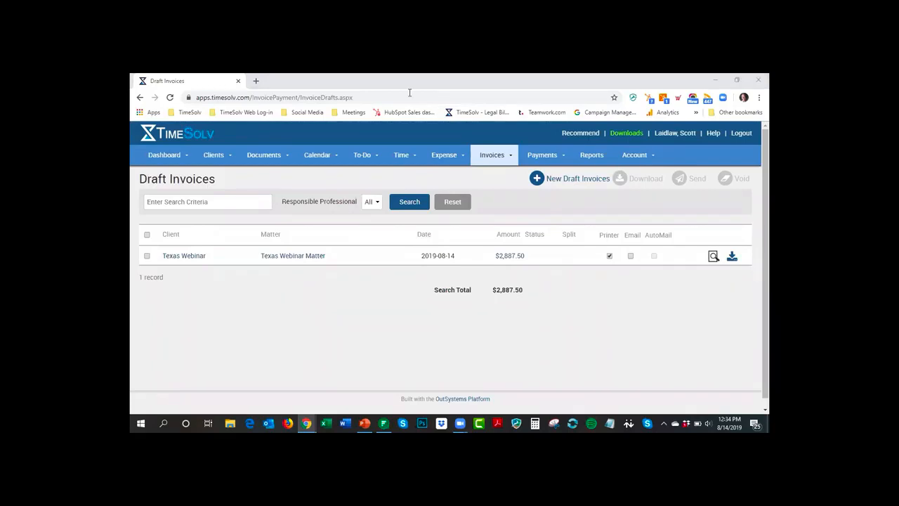
left_click(218, 155)
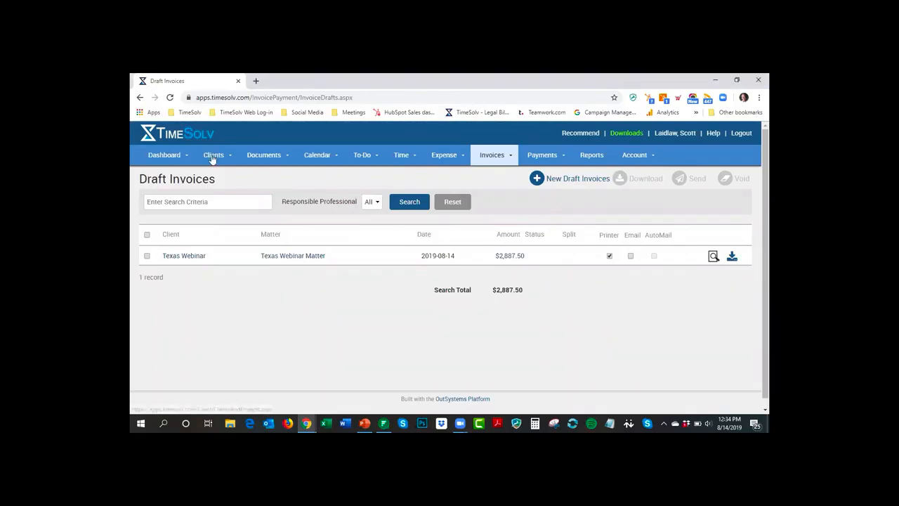
left_click(219, 239)
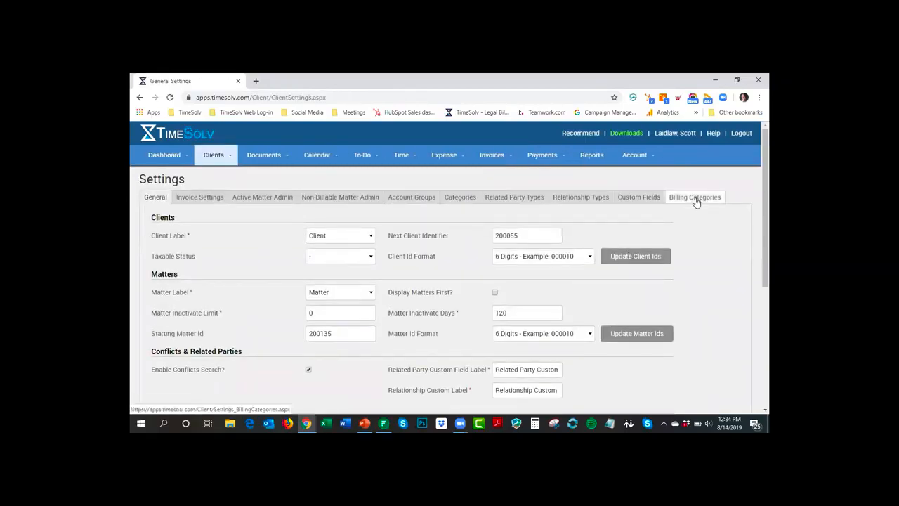
left_click(695, 200)
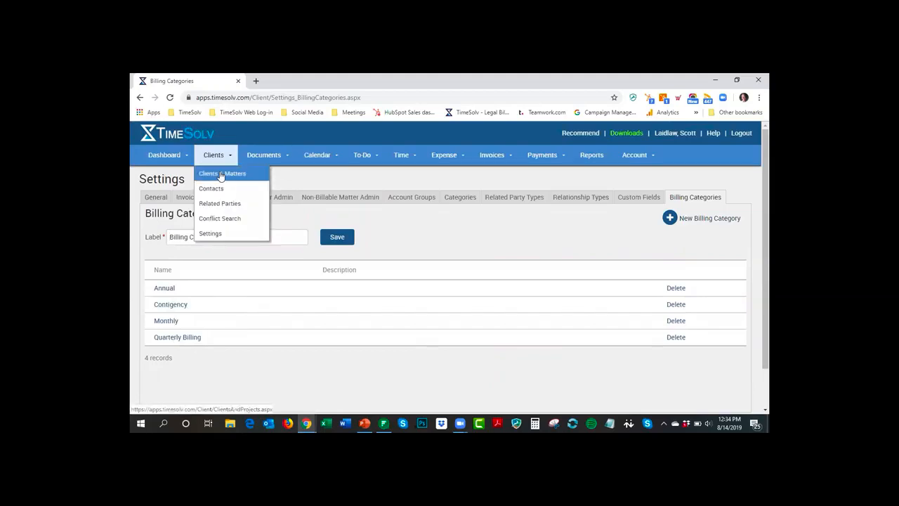
Step: View the Clients & Matters list and return to the Draft Invoices list
left_click(221, 172)
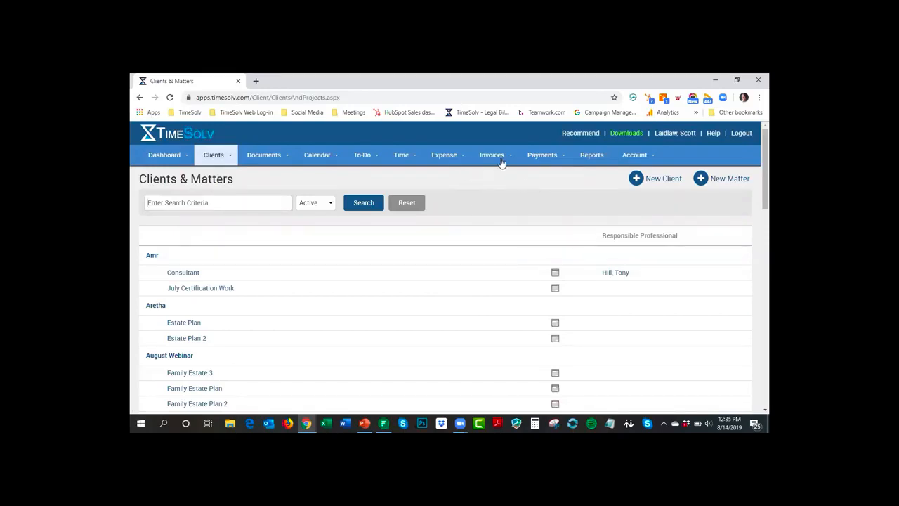
mouse_move(502, 163)
left_click(491, 180)
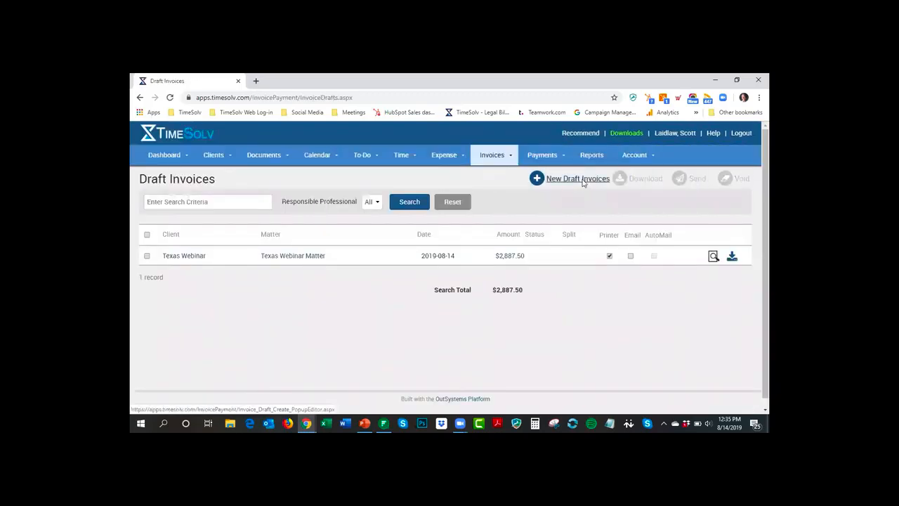
Step: Review the Billing Category setting in the draft invoice creation options, close them without creating invoices, and dismiss the desktop notification
left_click(577, 179)
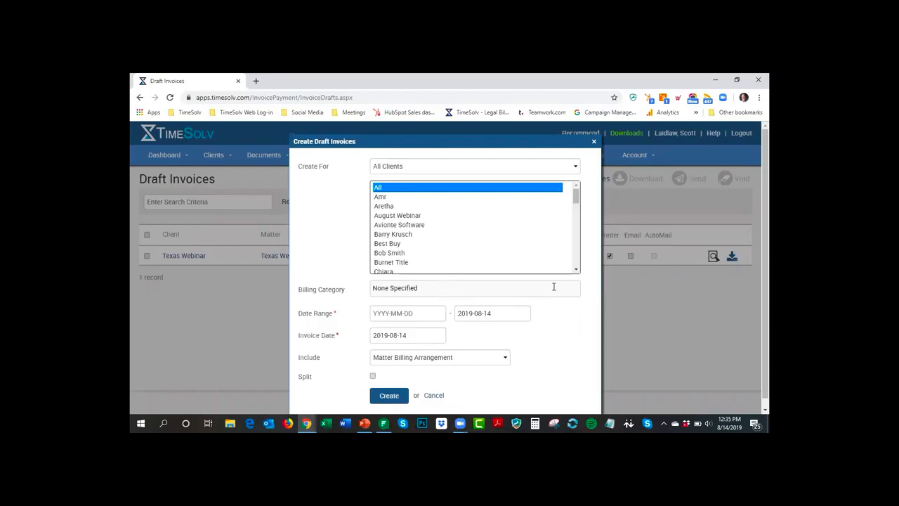
left_click(595, 144)
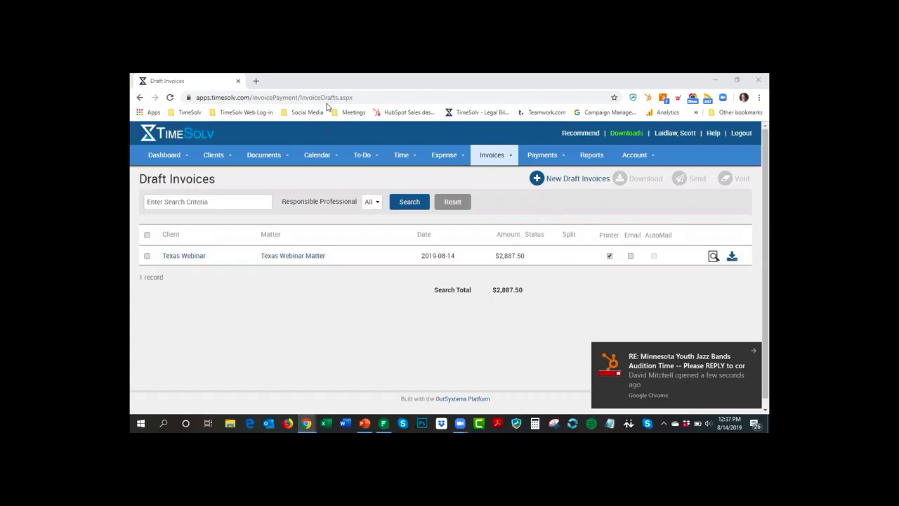
left_click(752, 351)
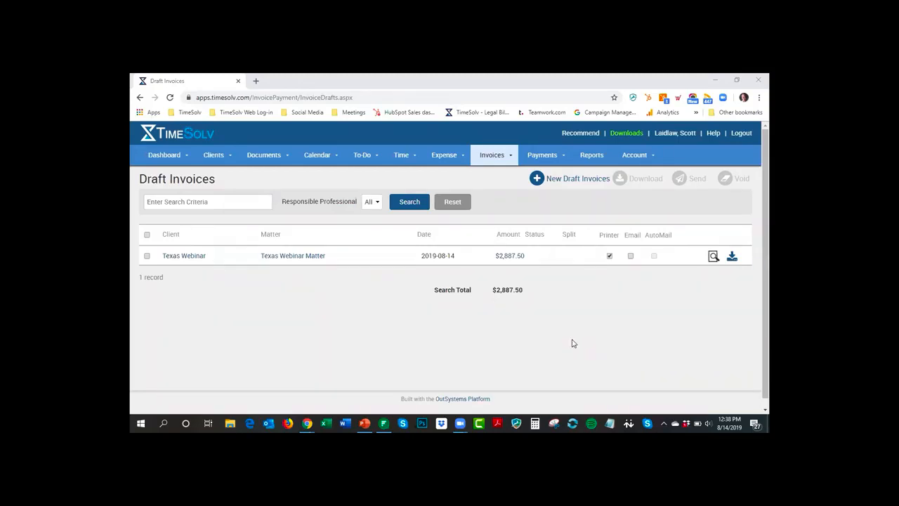
Step: Check the September 2019 dates in the Windows calendar and close it
left_click(729, 421)
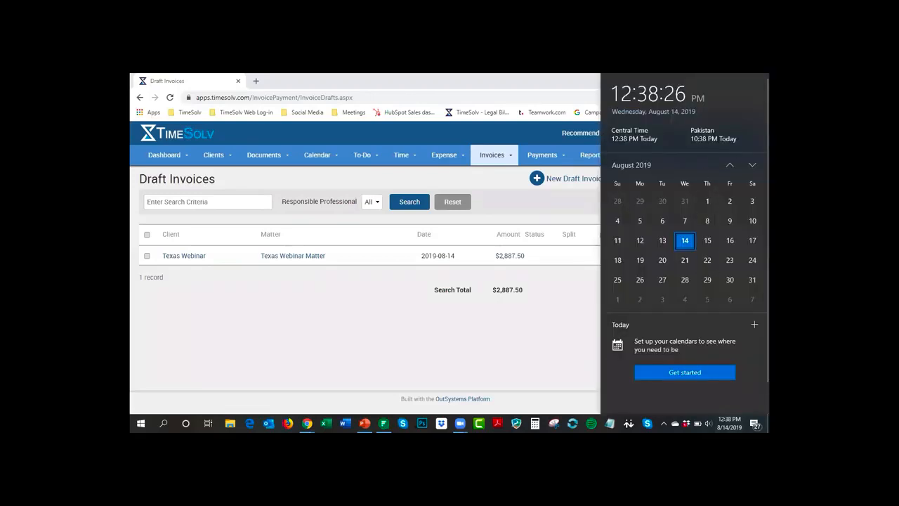
left_click(753, 165)
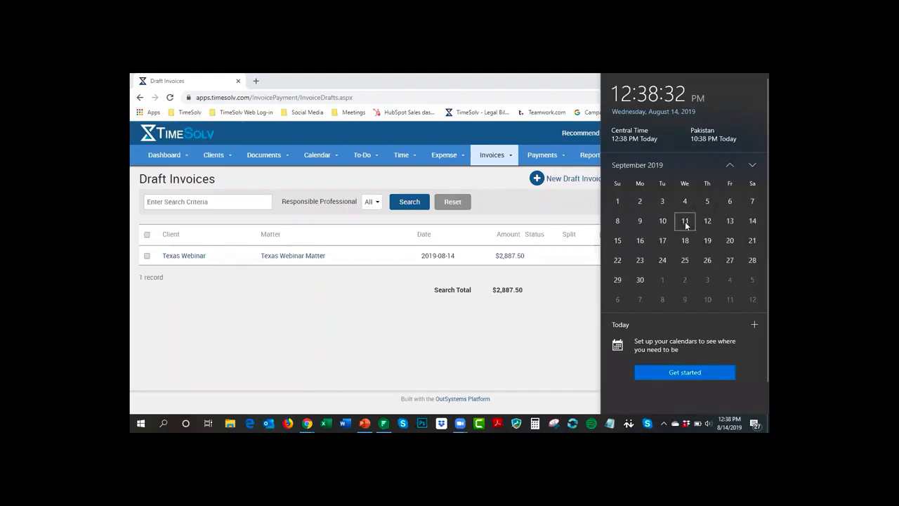
left_click(556, 349)
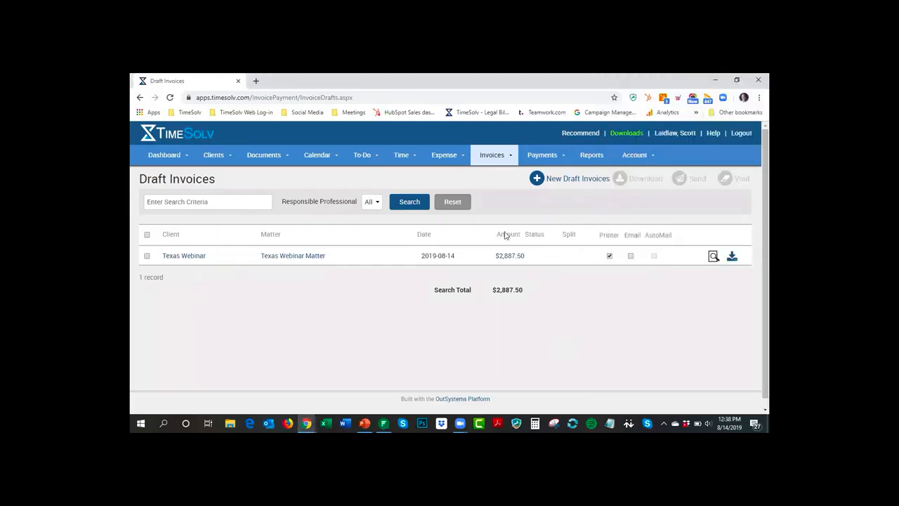